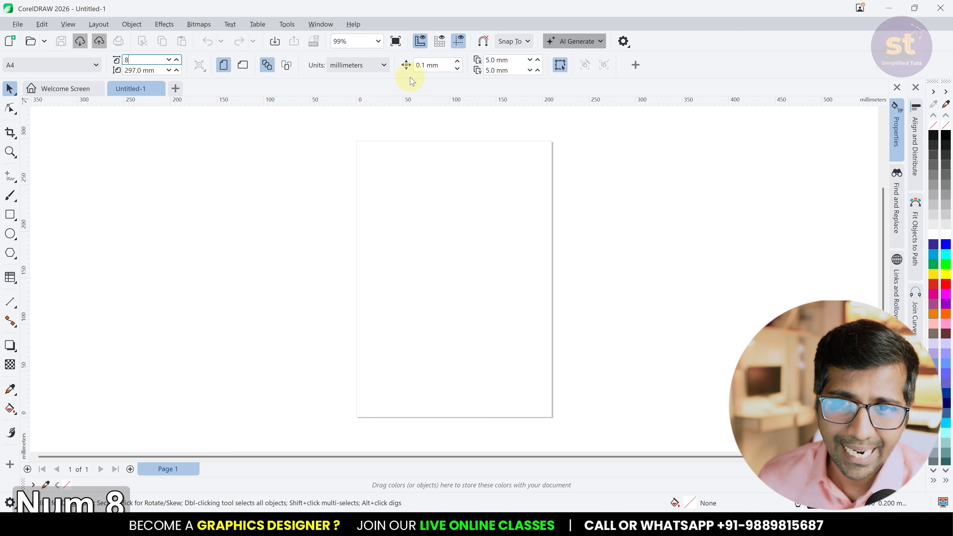
# - Set a custom page size of 88 mm wide by 55 mm high
pyautogui.write('8')
pyautogui.press('Tab')
pyautogui.write('55')
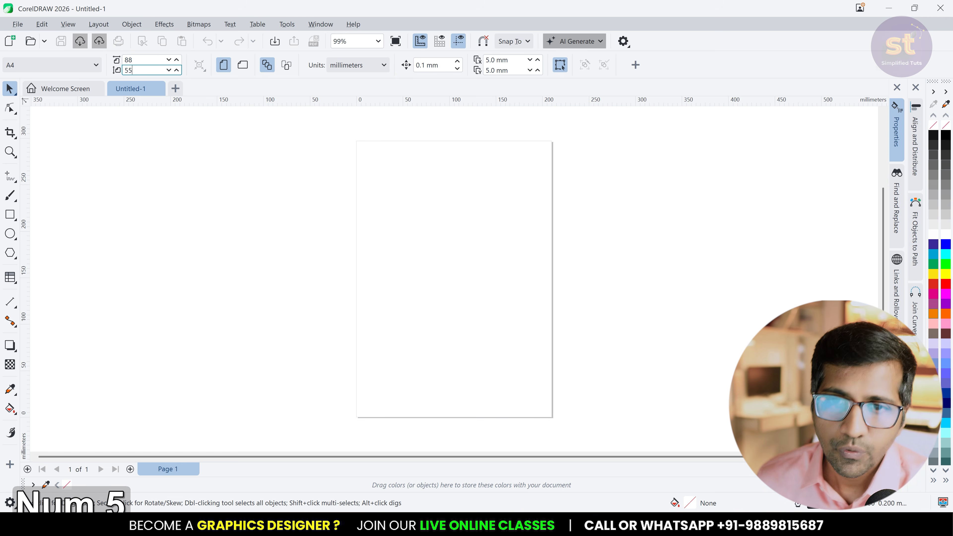
pyautogui.press('Return')
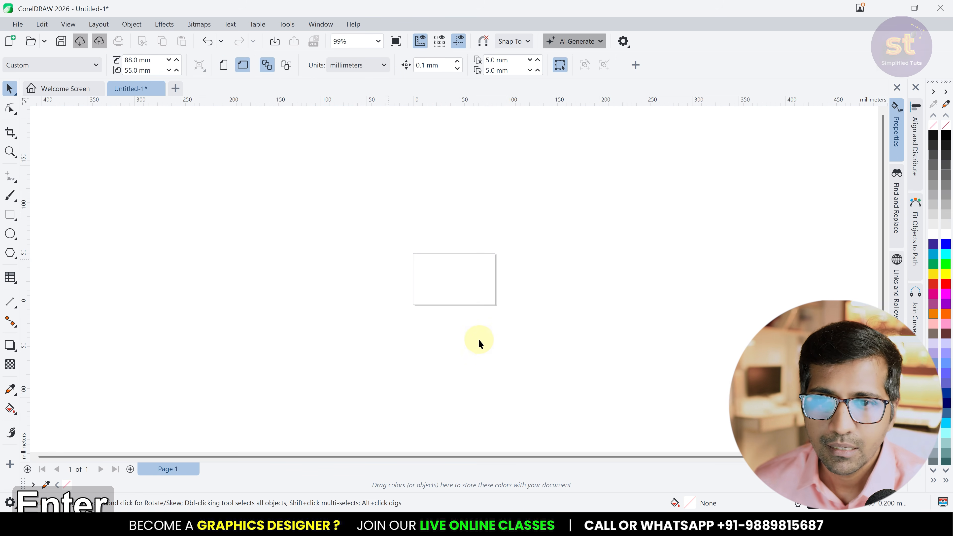
# - Add a page-frame rectangle covering the whole page, and leave it deselected
pyautogui.scroll(5, 465, 288)
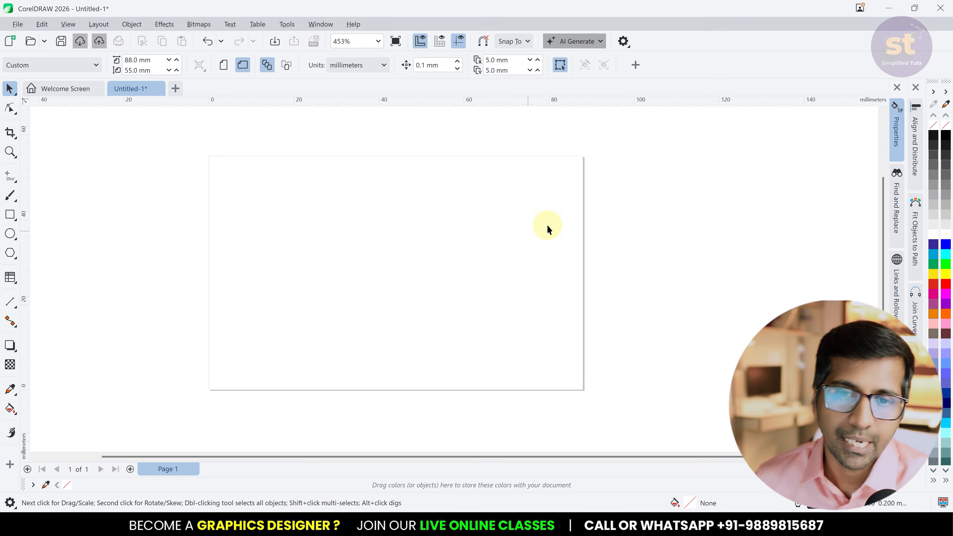
pyautogui.doubleClick(11, 214)
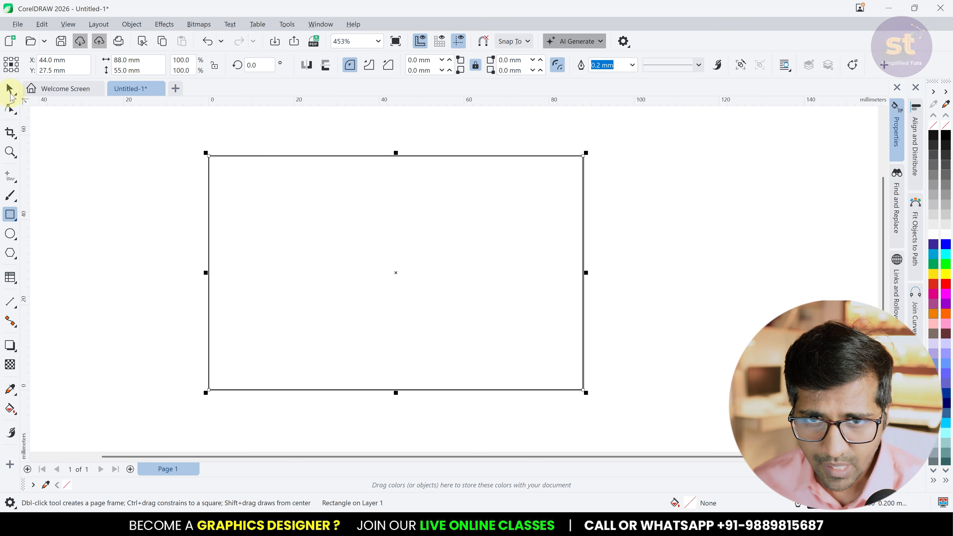
pyautogui.click(10, 92)
pyautogui.click(130, 155)
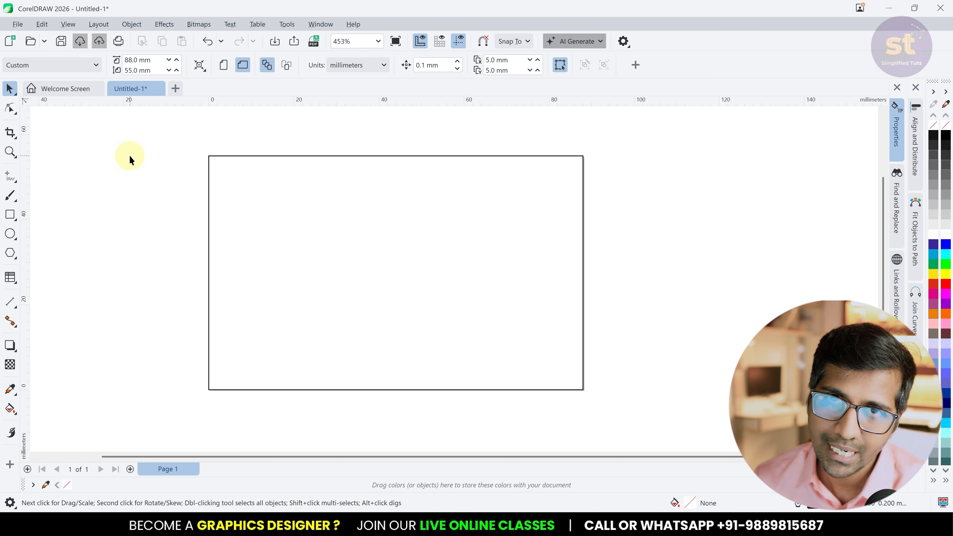
# - Make a shortened copy of the page rectangle as a header strip about 14.6 mm high along the page's upper edge
pyautogui.click(483, 229)
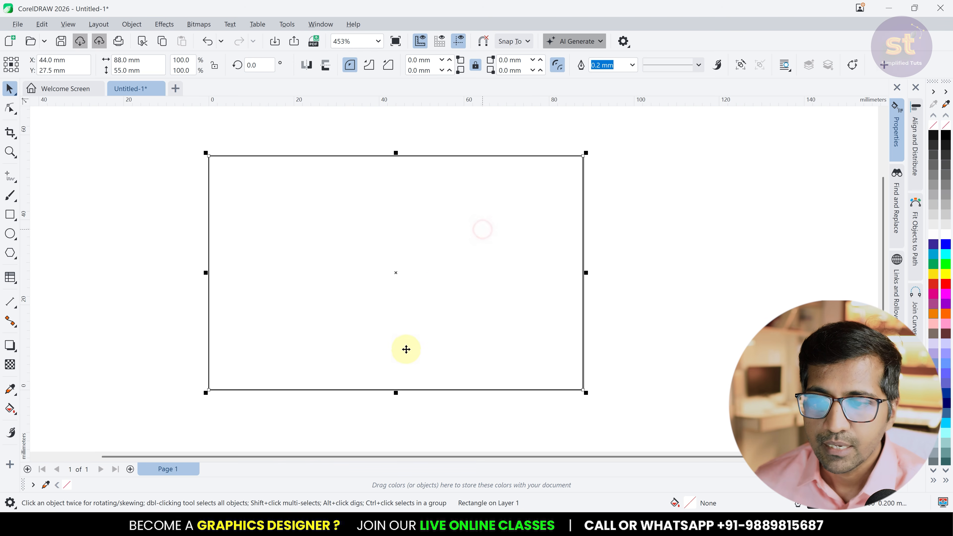
pyautogui.moveTo(396, 391); pyautogui.dragTo(424, 219)
pyautogui.click(687, 207)
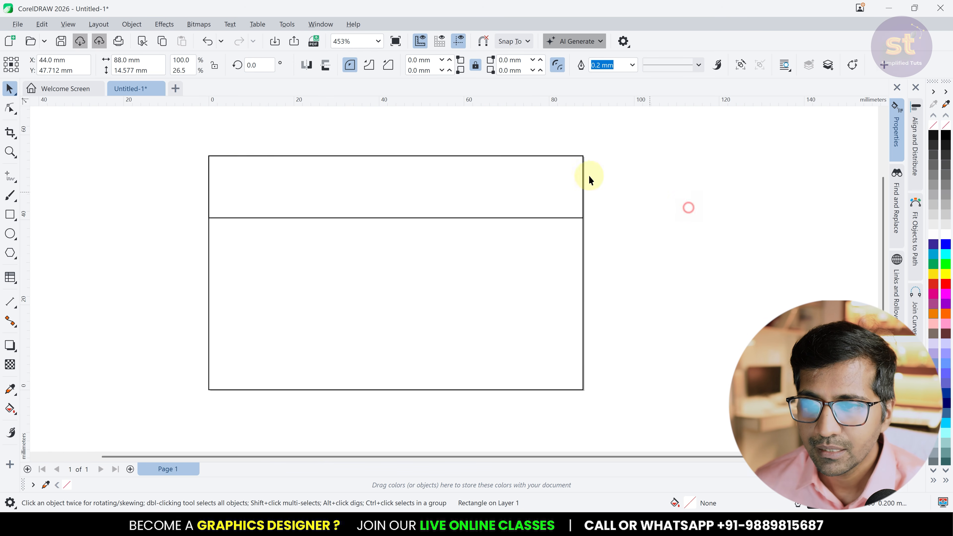
# - Fill the header strip with light cyan (#99FFFF) and remove its outline
pyautogui.scroll(1, 332, 151)
pyautogui.click(332, 165)
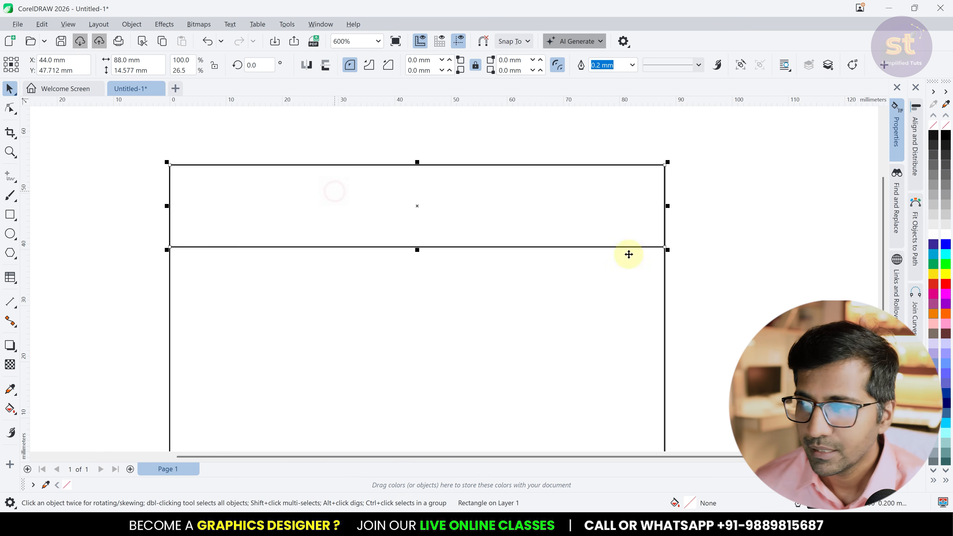
pyautogui.click(946, 277)
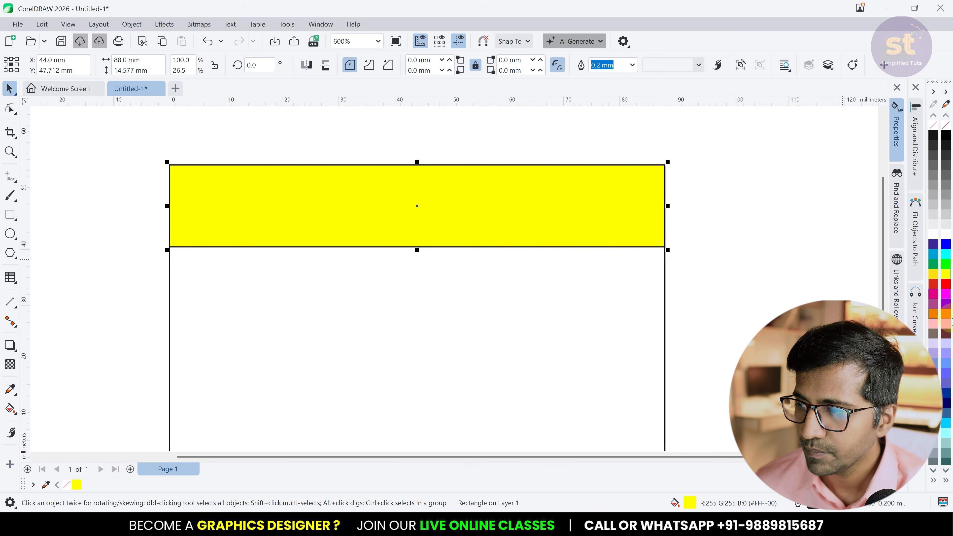
pyautogui.click(946, 438)
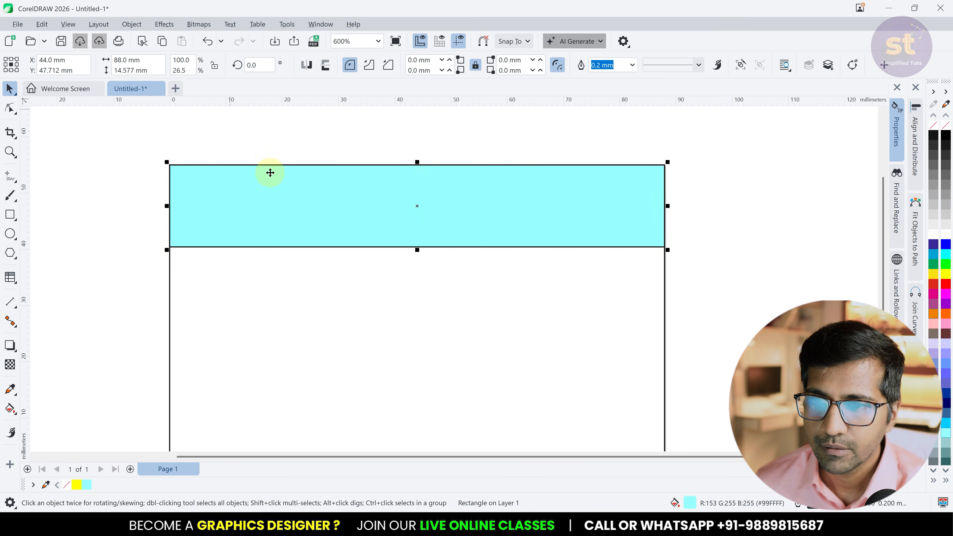
pyautogui.rightClick(941, 128)
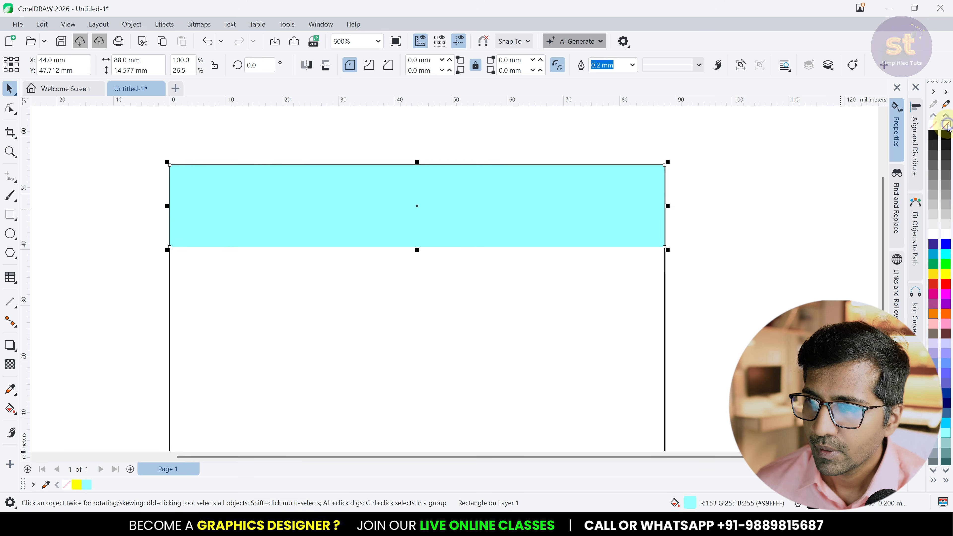
pyautogui.click(493, 123)
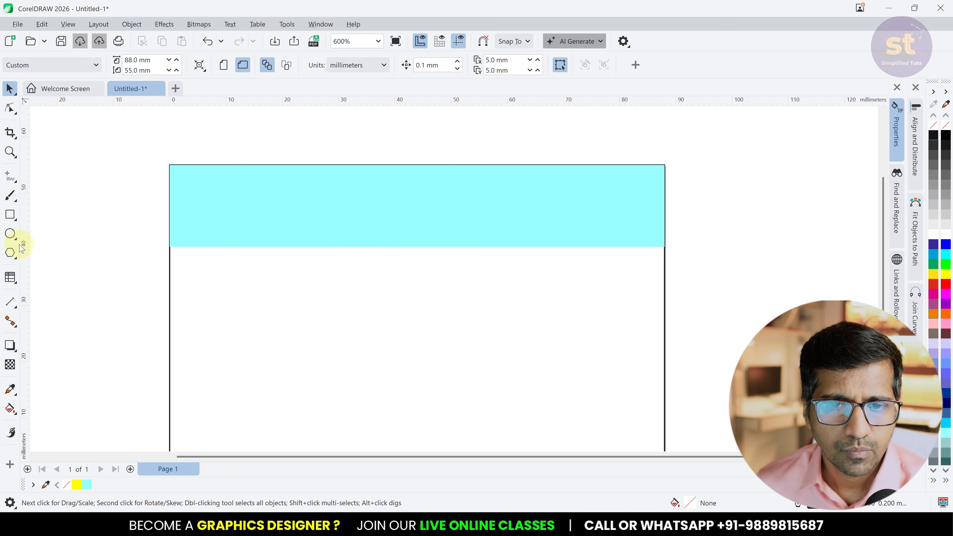
# - Add the text "Happy World School" on the cyan header strip
pyautogui.click(15, 259)
pyautogui.click(42, 278)
pyautogui.click(300, 216)
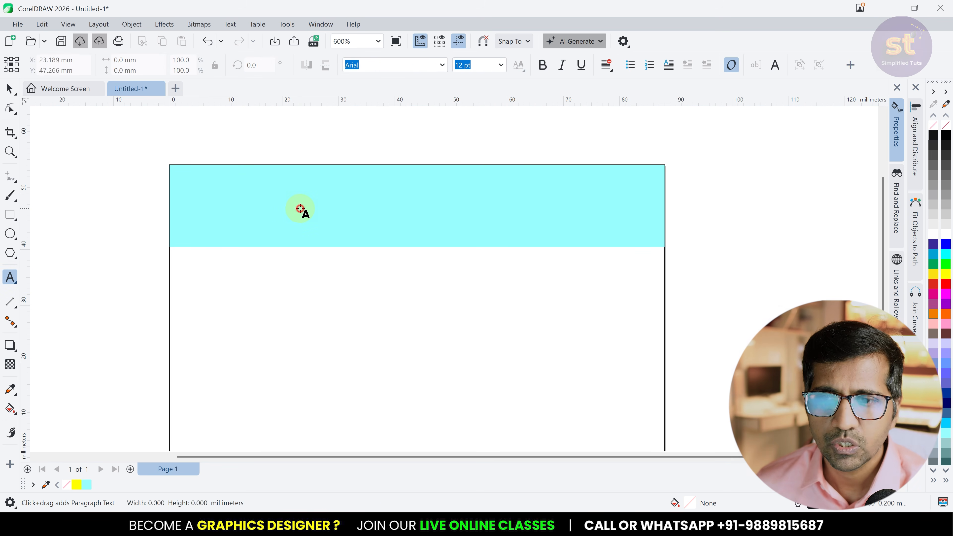
pyautogui.write('Happ')
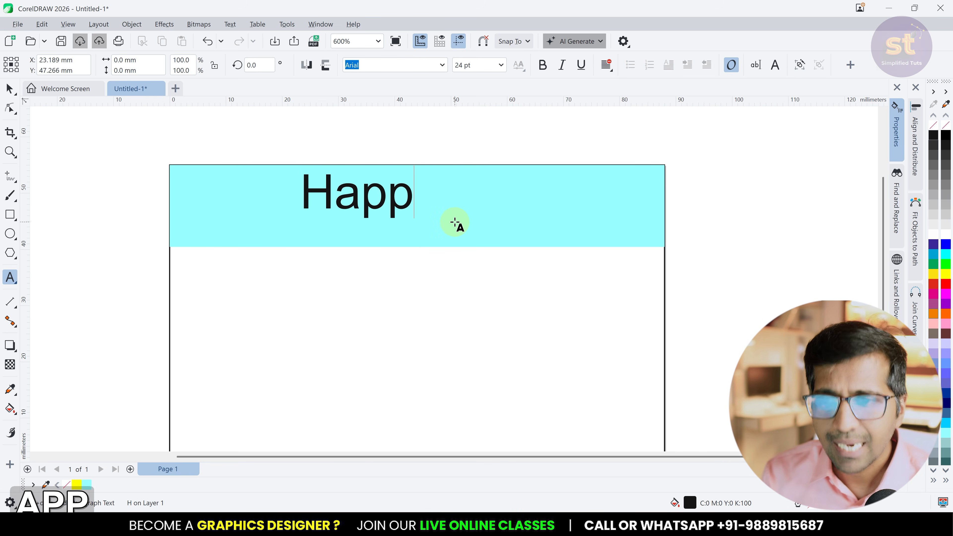
pyautogui.write('y Worl')
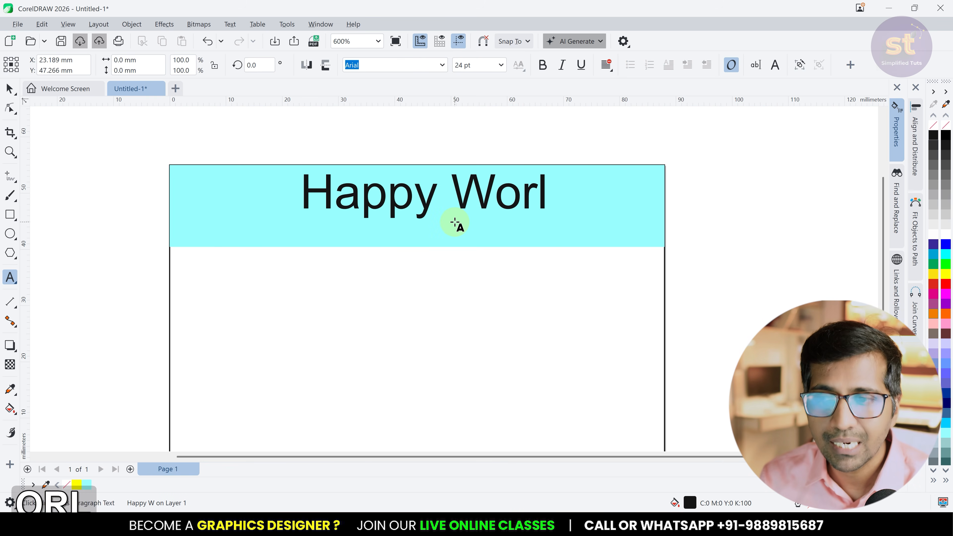
pyautogui.write('d School')
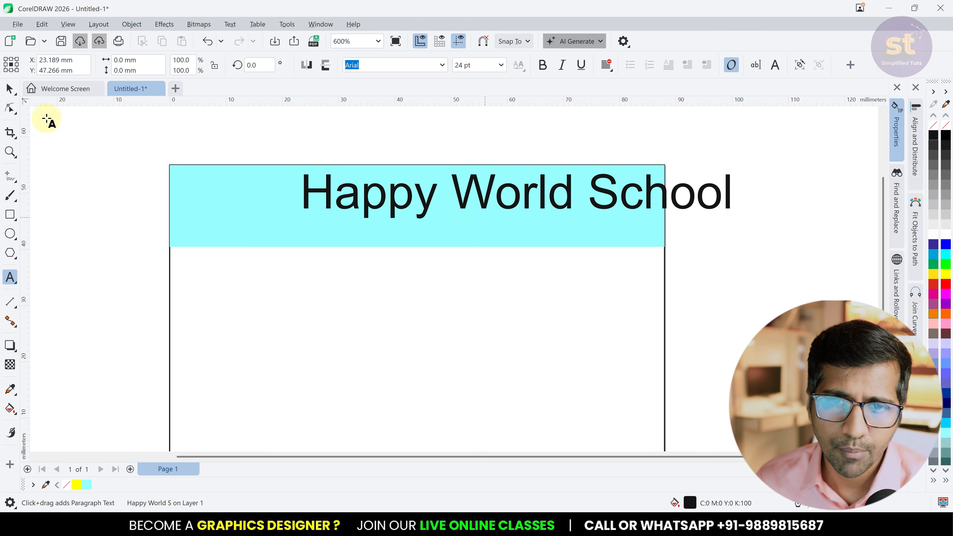
pyautogui.click(10, 88)
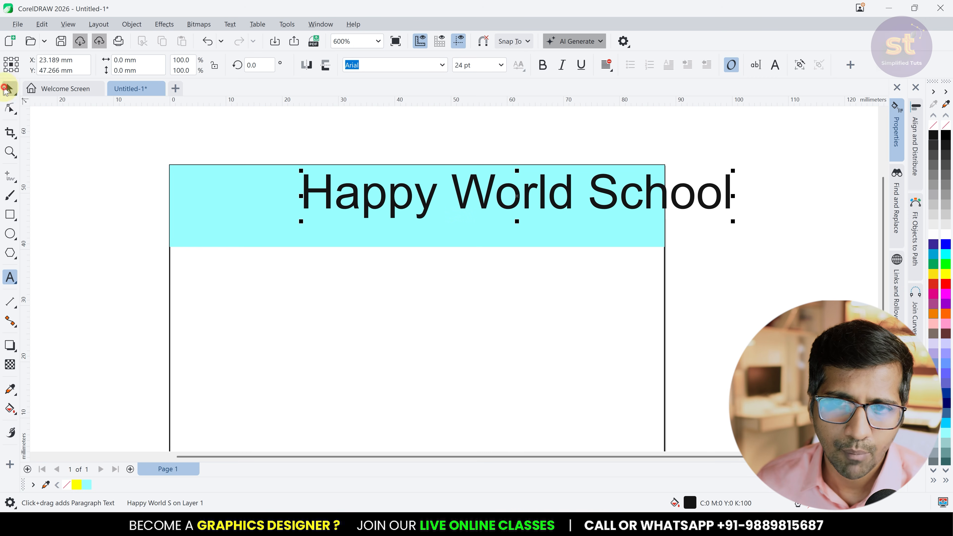
# - Set the school name in Poppins Black and scale it down proportionally to about 60 mm wide
pyautogui.click(545, 67)
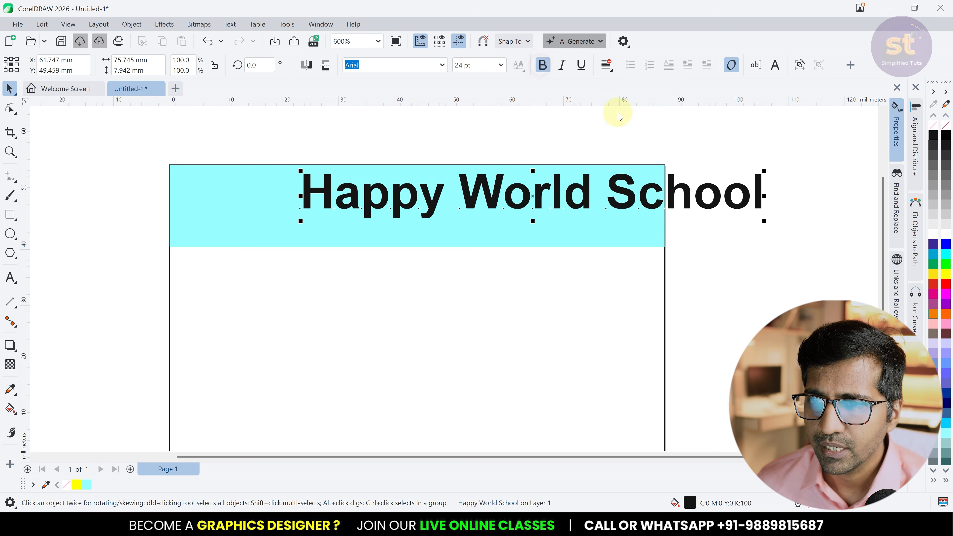
pyautogui.click(420, 67)
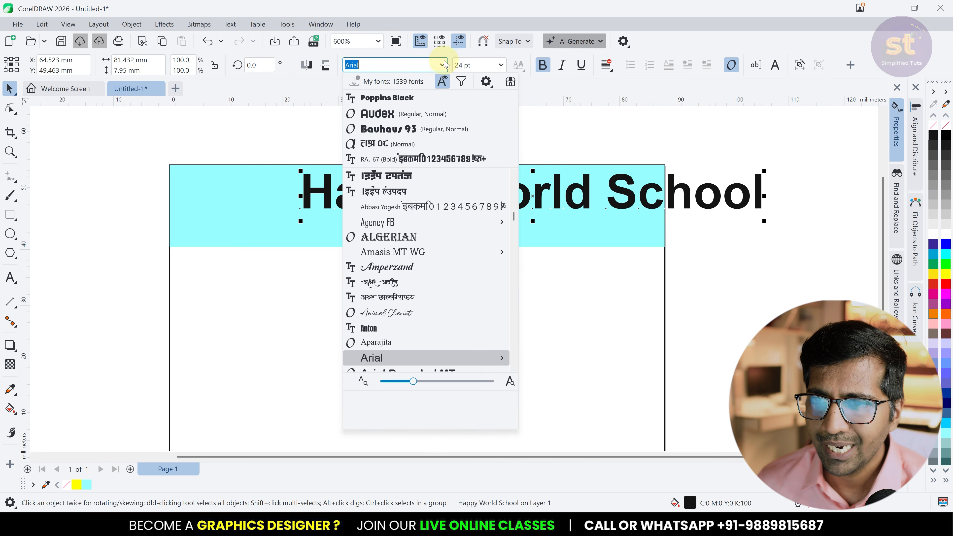
pyautogui.click(401, 96)
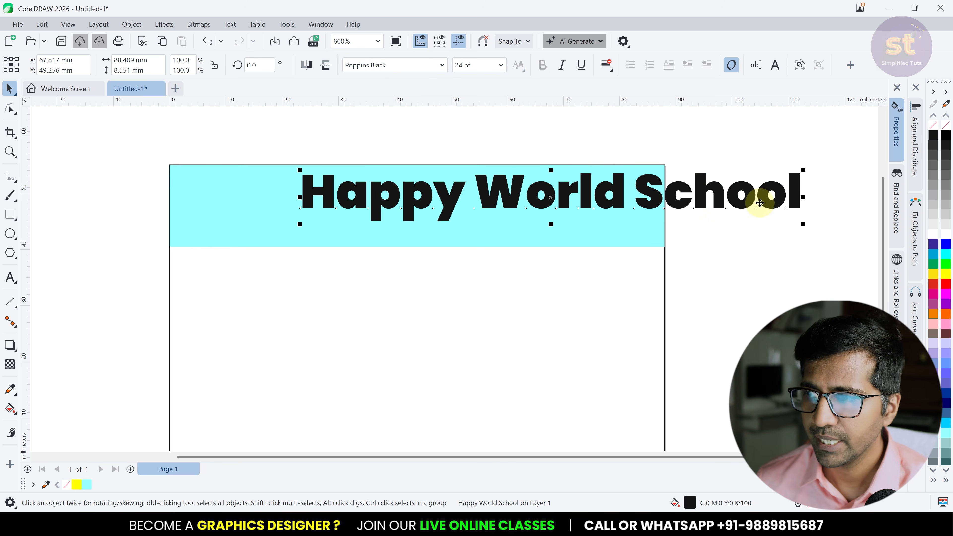
pyautogui.moveTo(805, 225); pyautogui.dragTo(676, 214)
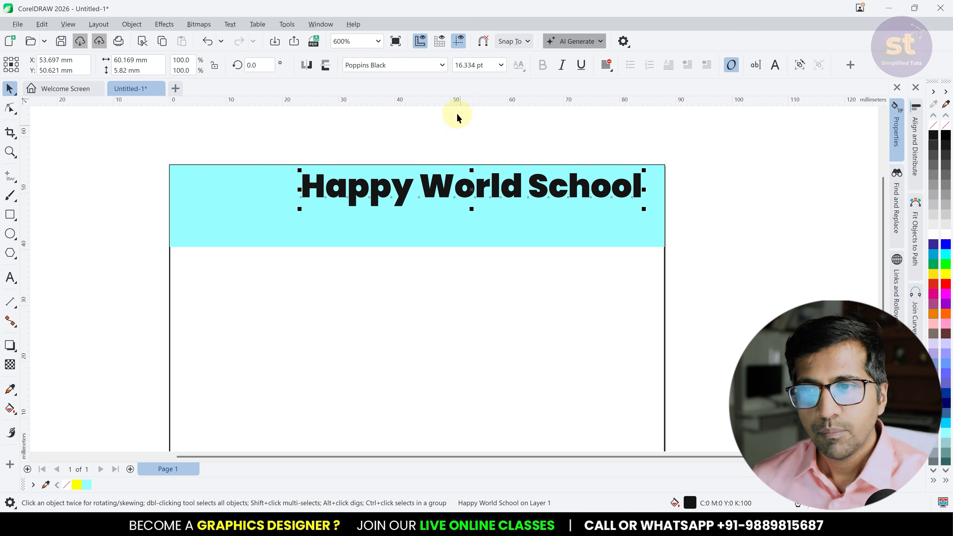
# - Change the school name's font to Rockwell Bold
pyautogui.click(431, 62)
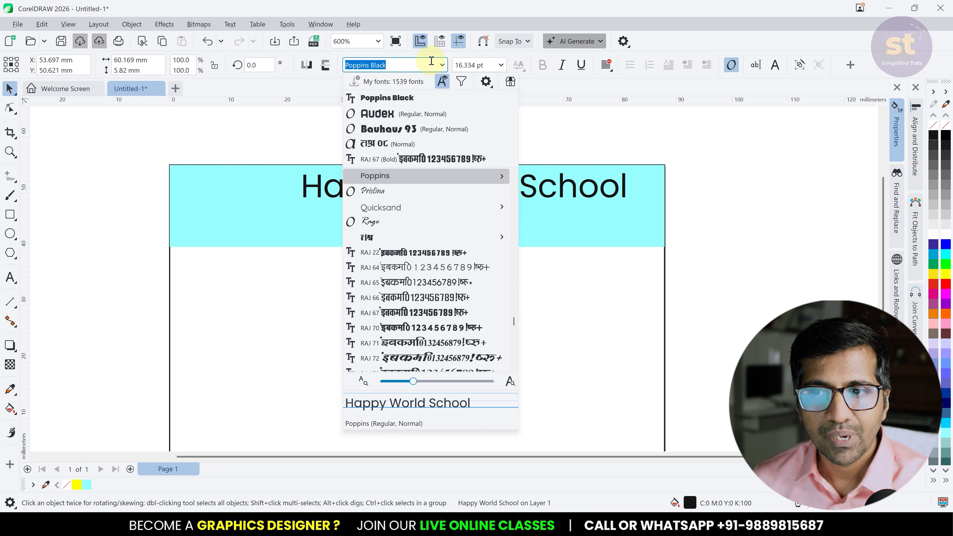
pyautogui.scroll(-5, 446, 313)
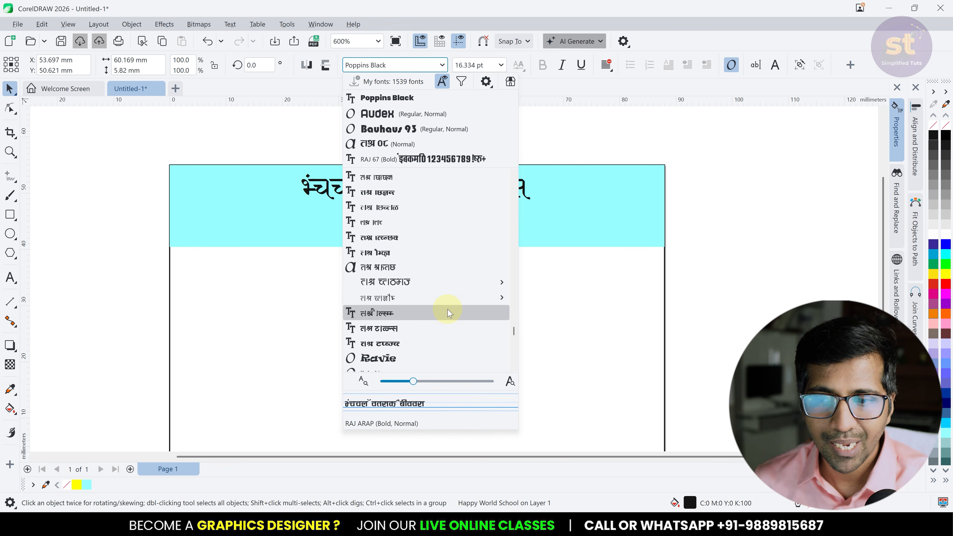
pyautogui.scroll(-3, 448, 313)
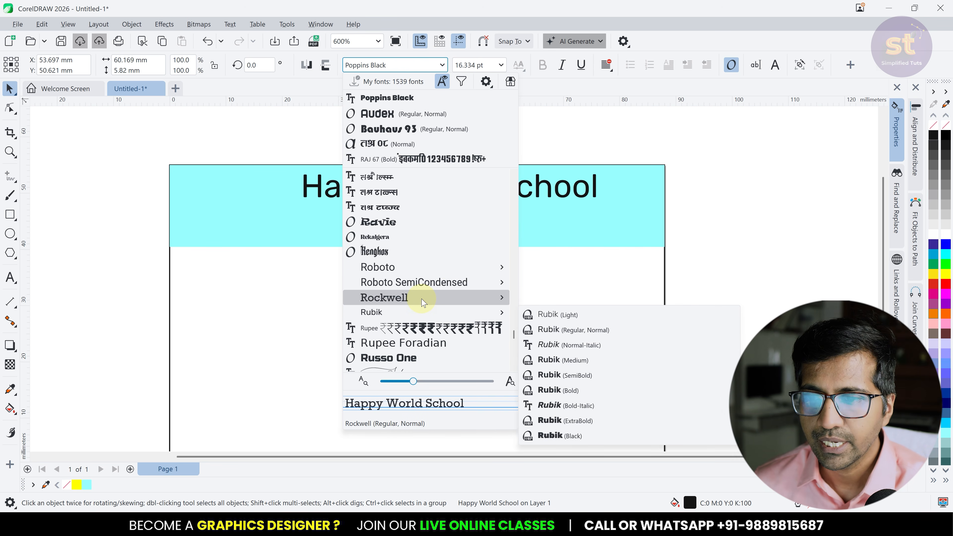
pyautogui.moveTo(423, 302)
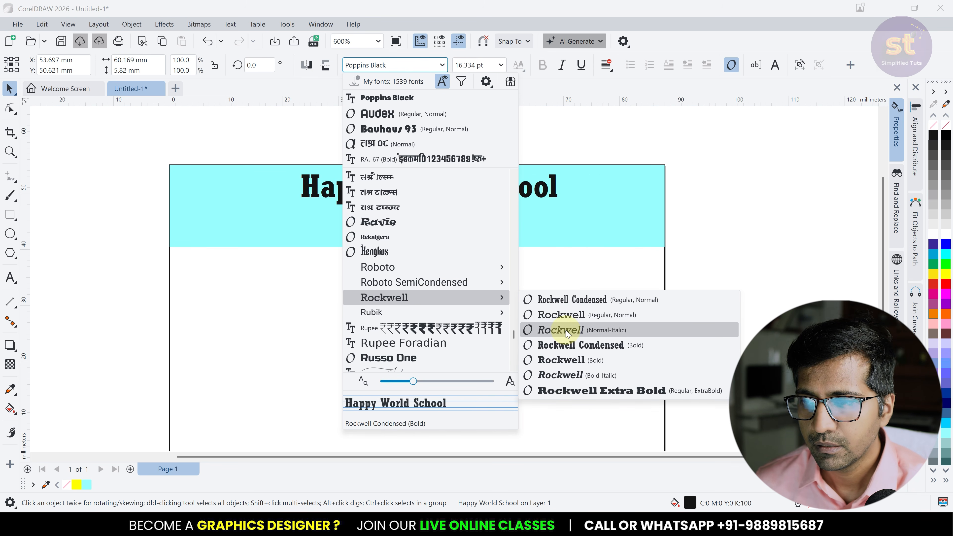
pyautogui.click(569, 361)
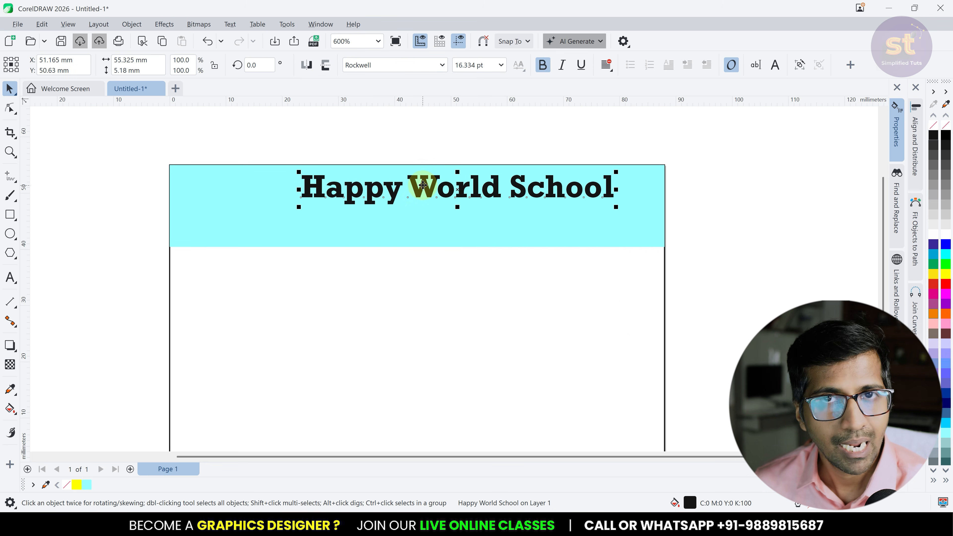
# - Enlarge the school name to about 62 mm wide and centre it horizontally on the header strip
pyautogui.moveTo(423, 184); pyautogui.dragTo(372, 188)
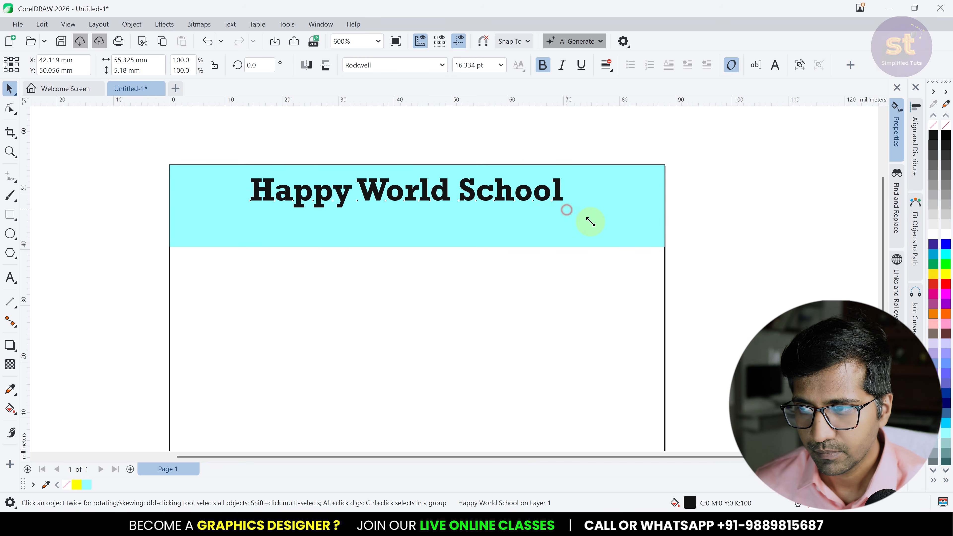
pyautogui.moveTo(590, 222); pyautogui.dragTo(604, 227)
pyautogui.keyDown('shift'); pyautogui.click(613, 239); pyautogui.keyUp('shift')
pyautogui.press('c')
pyautogui.press('Escape')
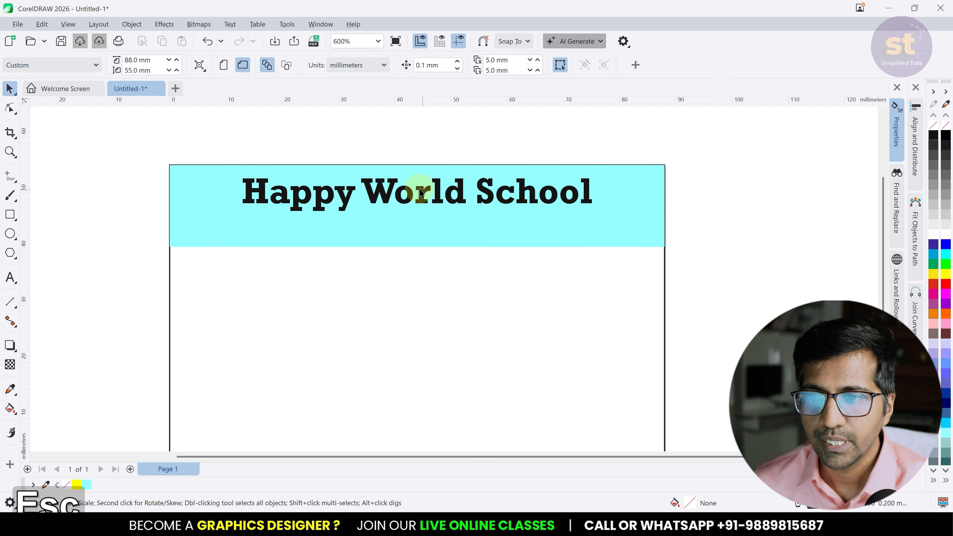
# - Duplicate the school name just below the original and set the copy's font to Rubik Regular
pyautogui.moveTo(420, 190); pyautogui.dragTo(420, 217)
pyautogui.rightClick(421, 217)
pyautogui.doubleClick(420, 216)
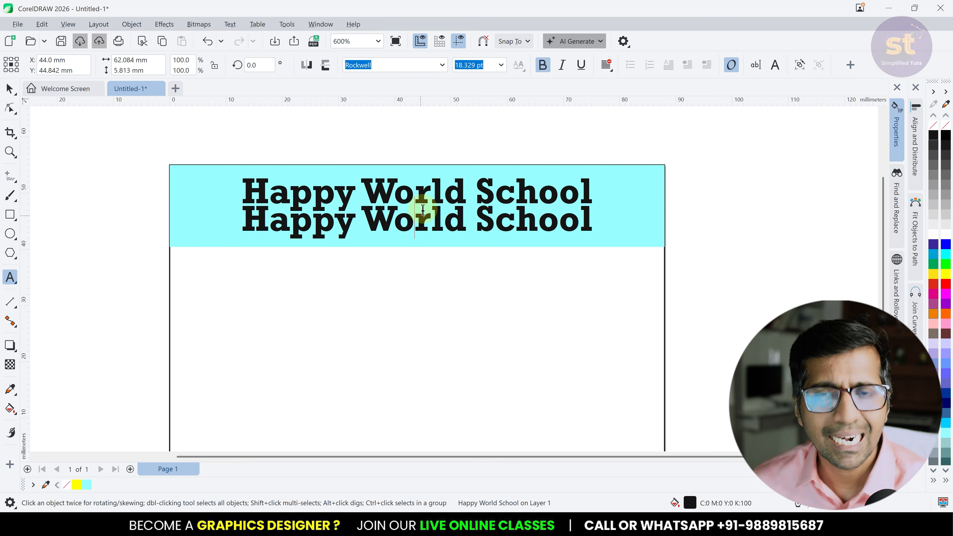
pyautogui.hotkey('ctrl', 'a')
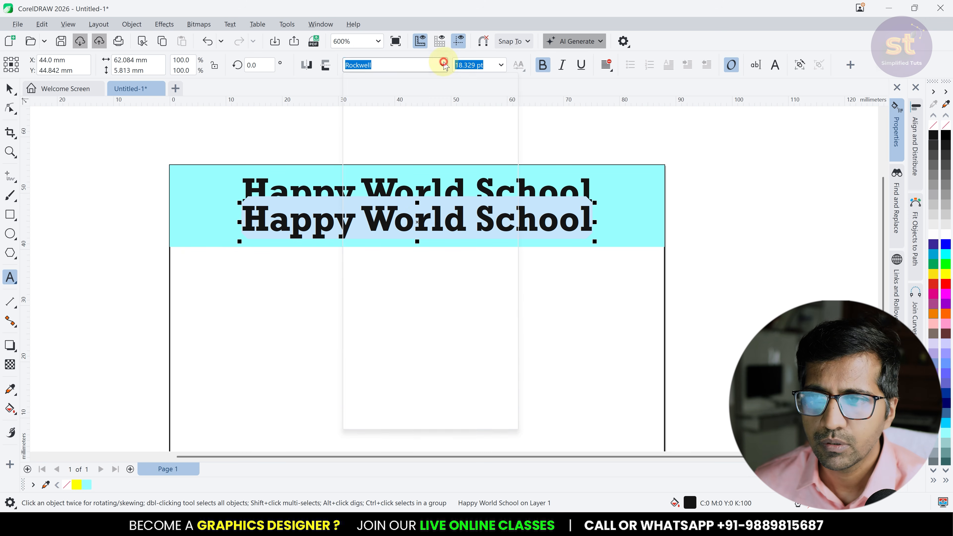
pyautogui.click(442, 65)
pyautogui.moveTo(436, 191)
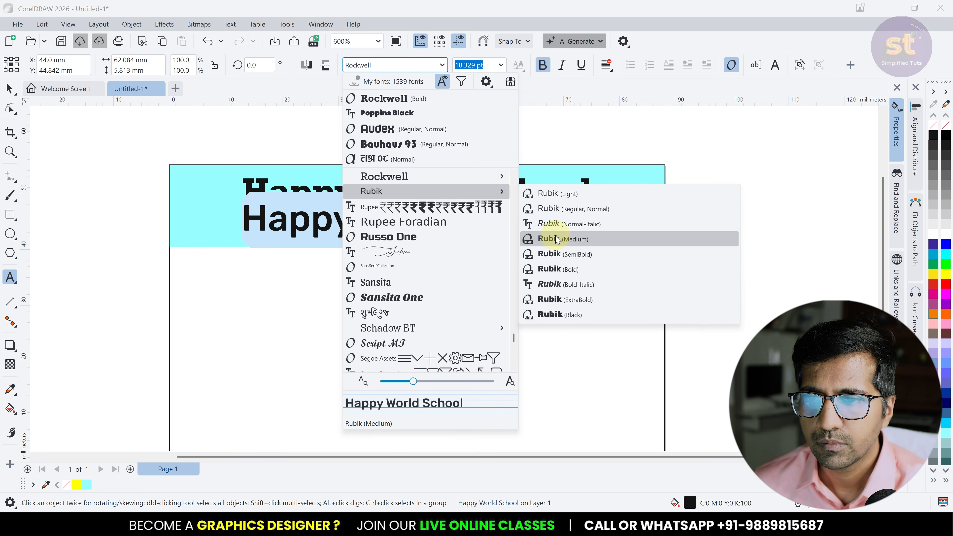
pyautogui.click(560, 216)
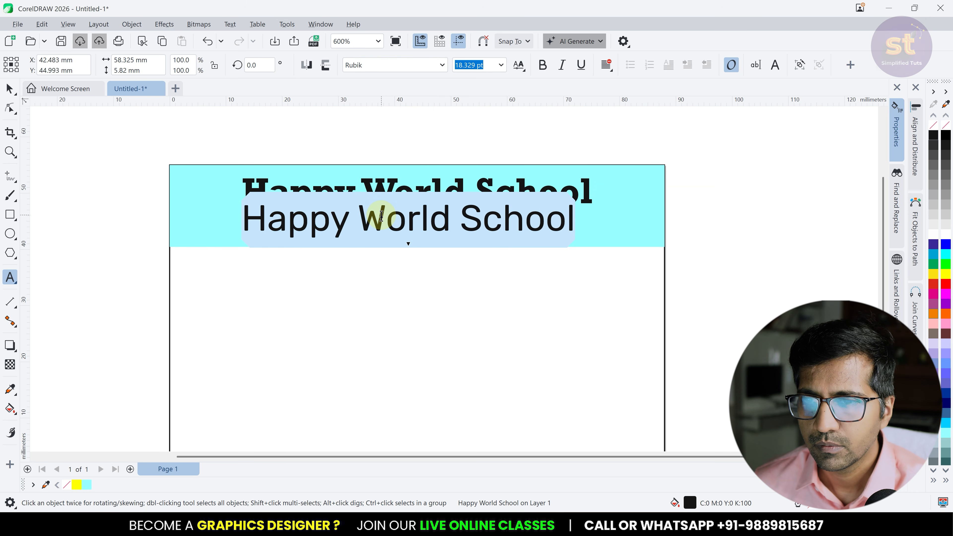
# - Replace the duplicated line's text with the school's address and leave it in upright, non-italic style
pyautogui.hotkey('ctrl', 'i')
pyautogui.write('Napier Road Colony, Chowk, Lucknow, Uttar Prade')
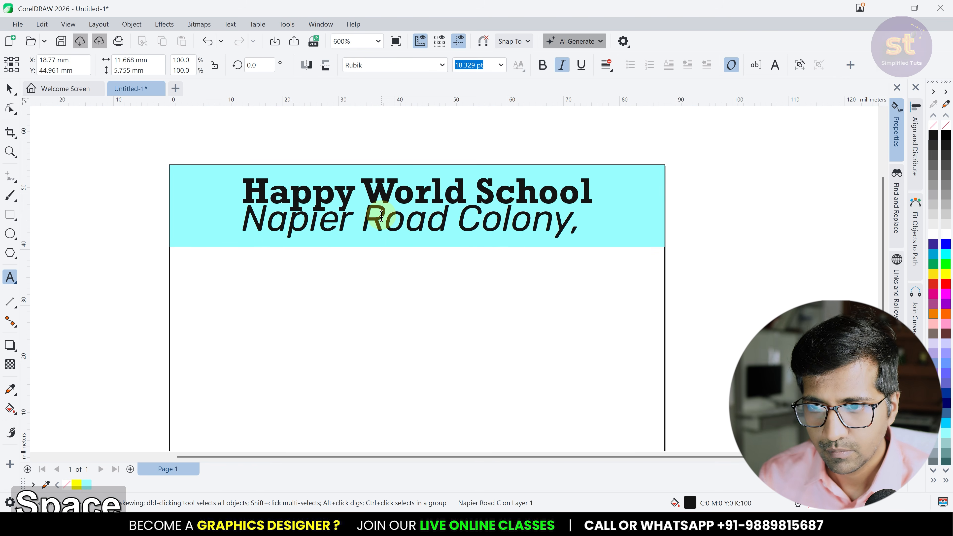
pyautogui.write('sh')
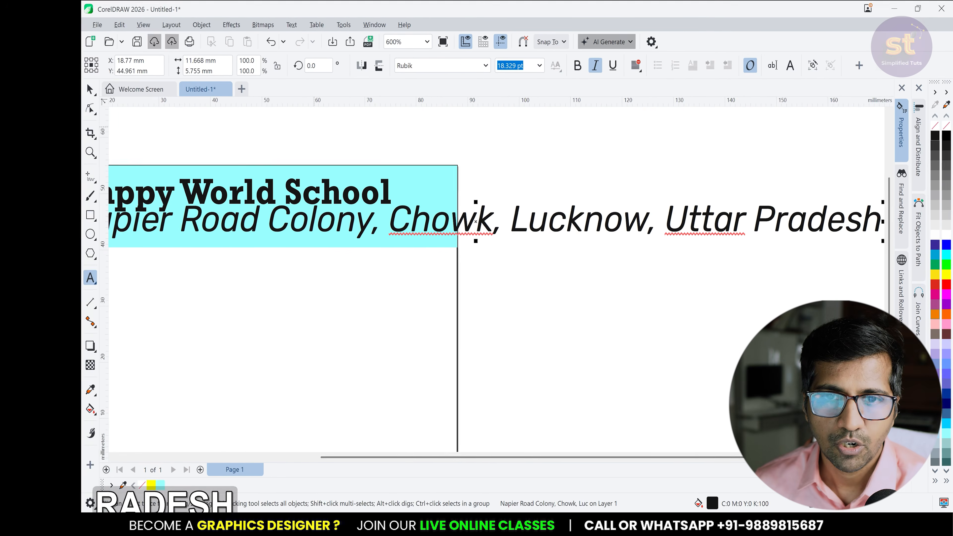
pyautogui.click(10, 89)
pyautogui.click(561, 69)
pyautogui.click(635, 71)
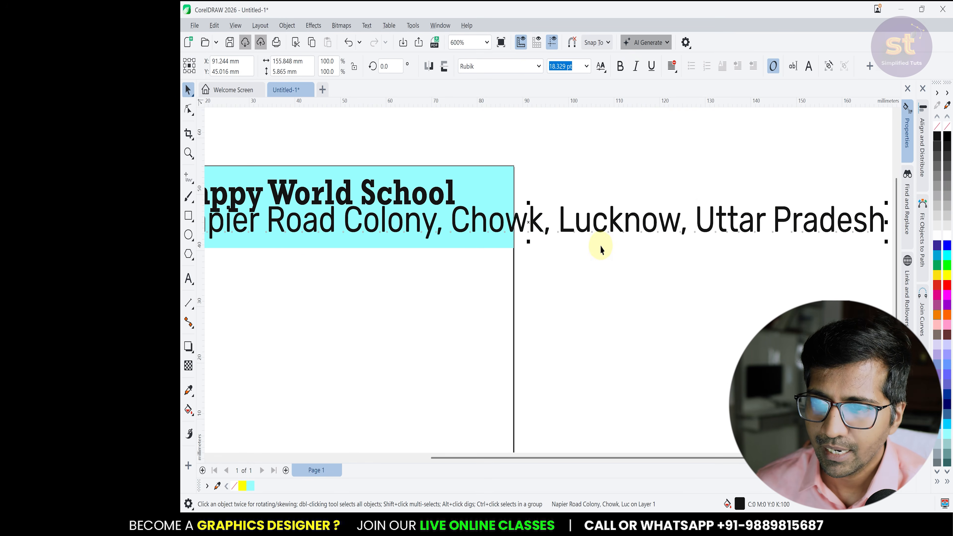
# - Set the address line's font size to 12 pt
pyautogui.scroll(-3, 600, 249)
pyautogui.scroll(2, 283, 207)
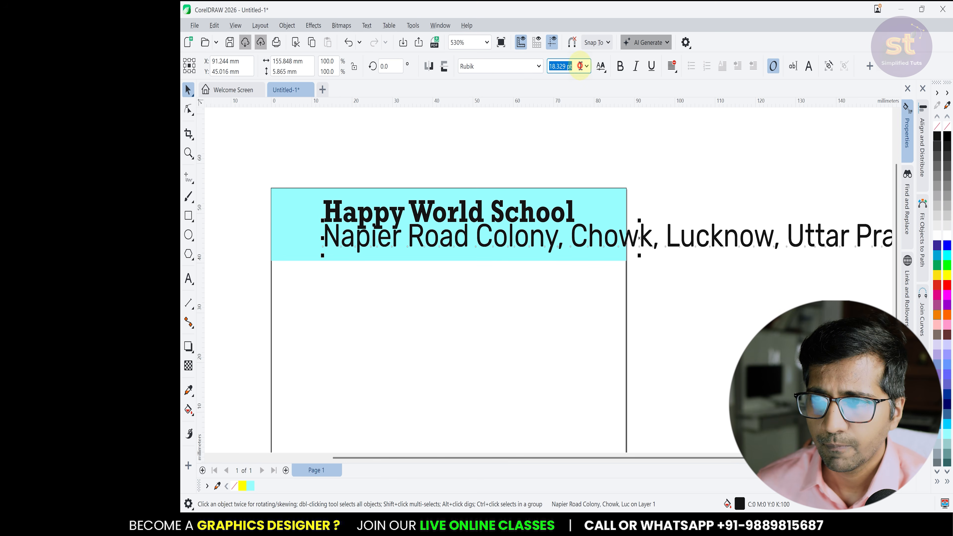
pyautogui.write('12')
pyautogui.press('Return')
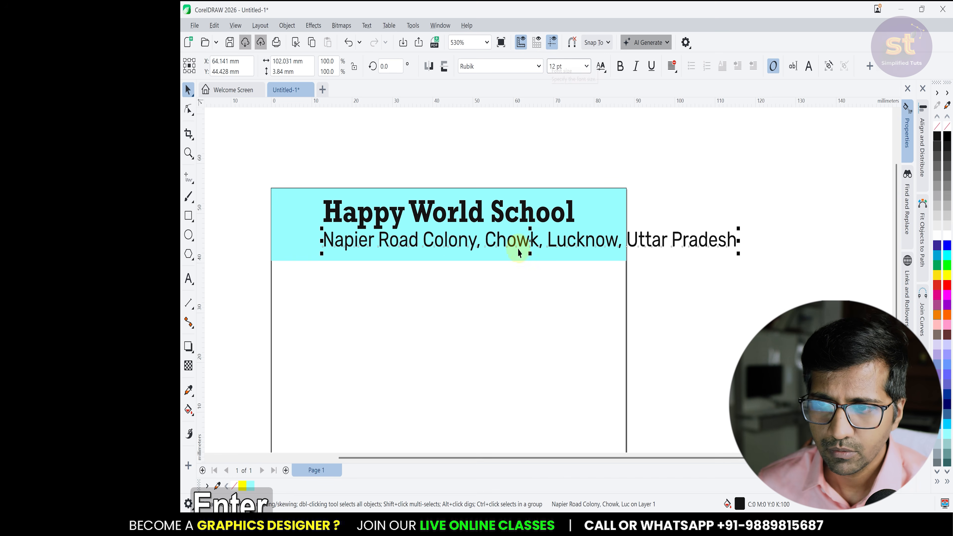
# - Set the address line's font size to 8 pt and centre it horizontally on the header strip
pyautogui.hotkey('ctrl', 'a')
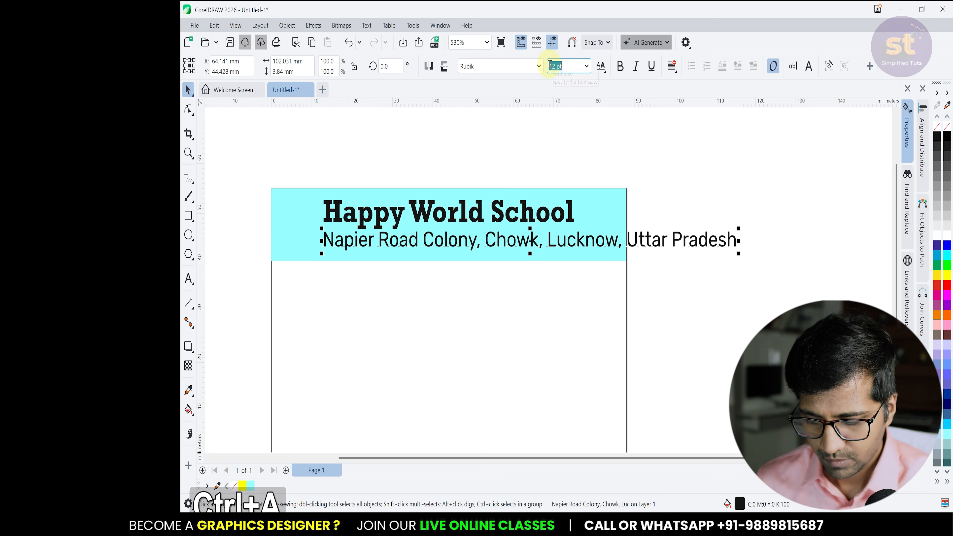
pyautogui.press('Return')
pyautogui.keyDown('shift'); pyautogui.click(580, 200); pyautogui.keyUp('shift')
pyautogui.press('c')
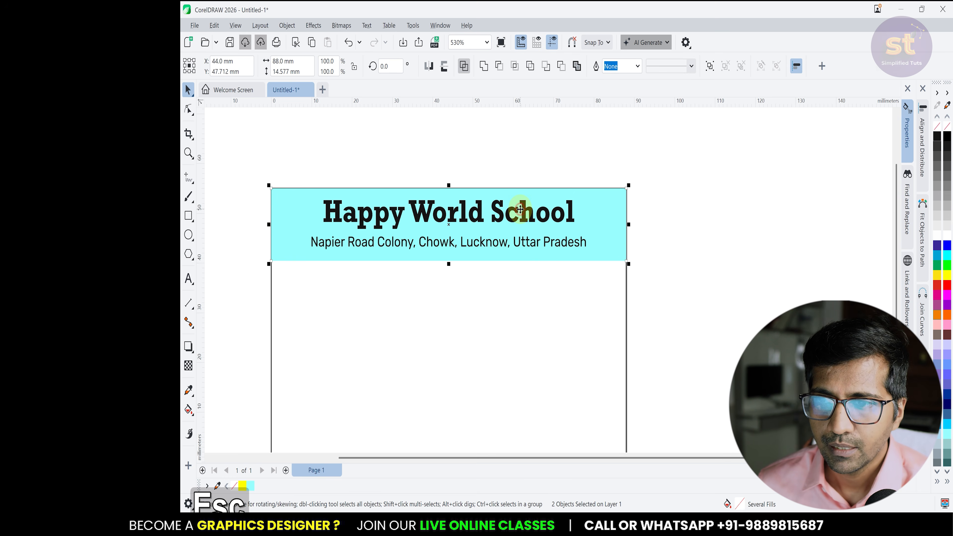
pyautogui.click(522, 145)
# - Change the school name's font to a bold style of Rubik
pyautogui.keyDown('ctrl'); pyautogui.click(533, 216); pyautogui.keyUp('ctrl')
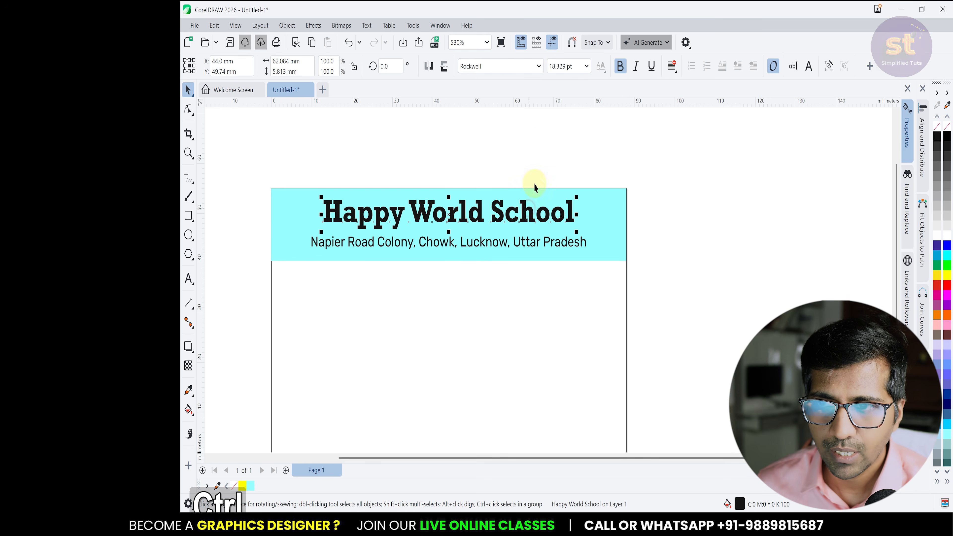
pyautogui.click(539, 66)
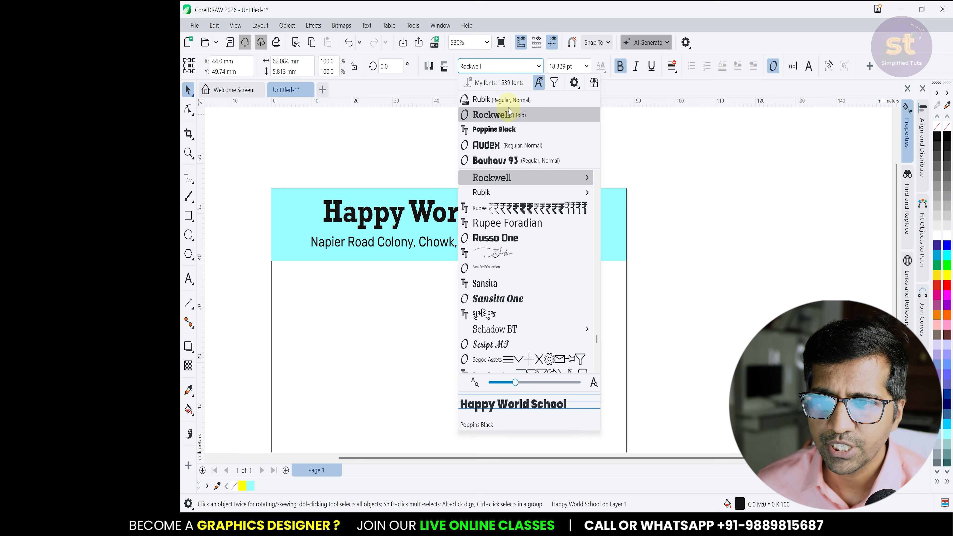
pyautogui.click(511, 100)
pyautogui.click(617, 66)
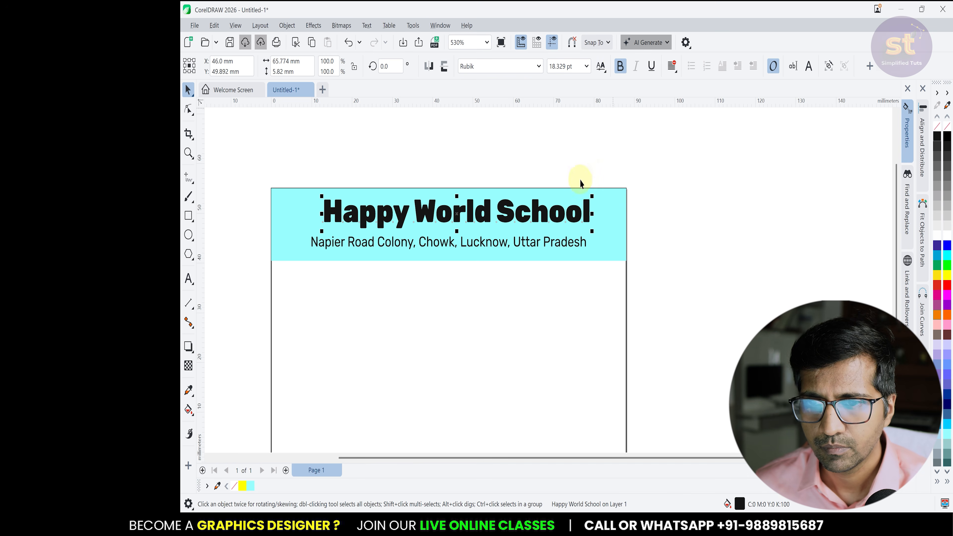
pyautogui.click(540, 67)
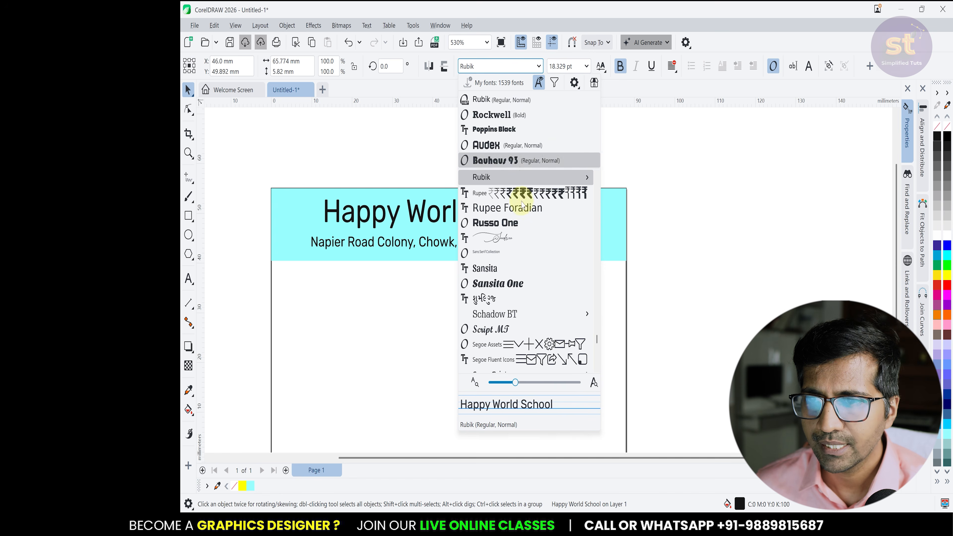
pyautogui.moveTo(563, 177)
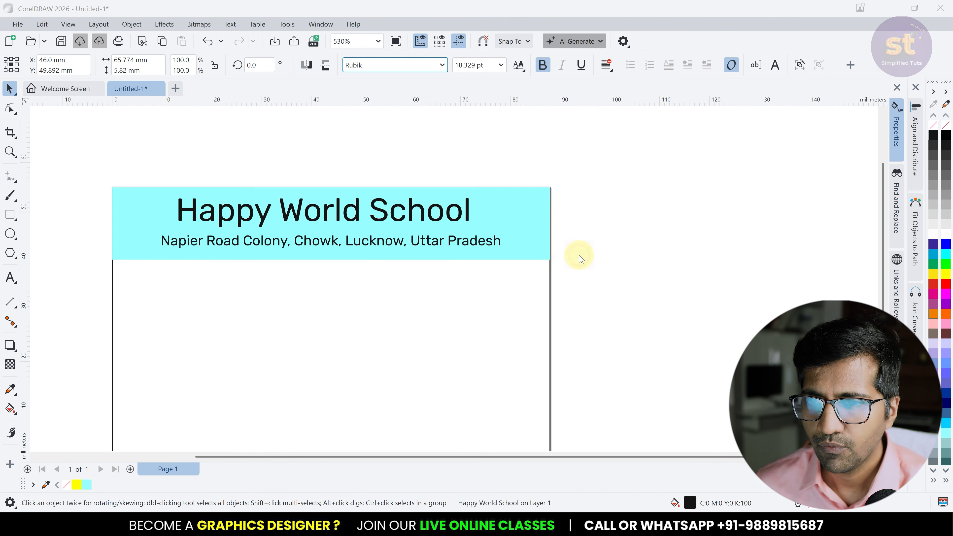
pyautogui.click(511, 213)
# - Centre the school name horizontally on the header strip and nudge it down about 0.5 mm towards the address
pyautogui.scroll(1, 299, 225)
pyautogui.keyDown('shift'); pyautogui.click(375, 236); pyautogui.keyUp('shift')
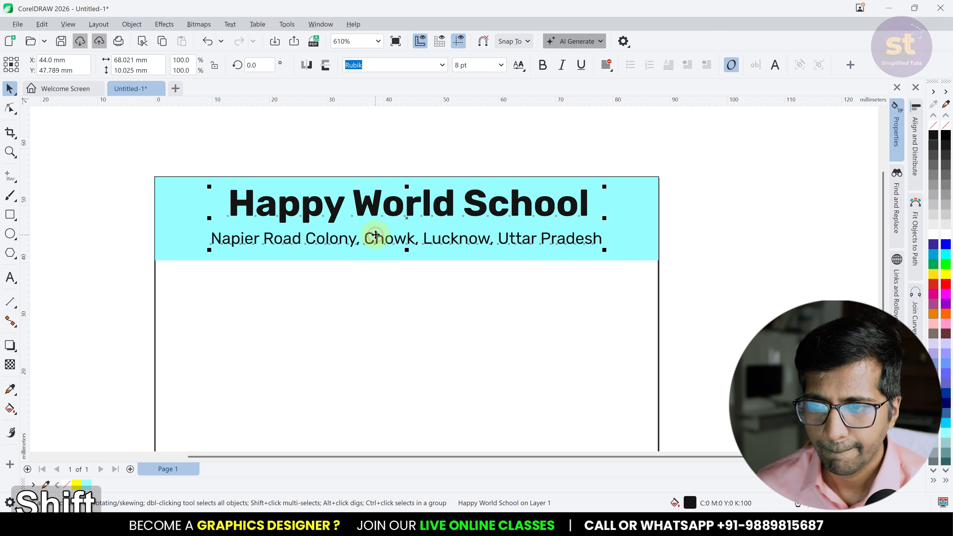
pyautogui.keyDown('shift'); pyautogui.click(612, 208); pyautogui.keyUp('shift')
pyautogui.press('Escape')
pyautogui.click(444, 195)
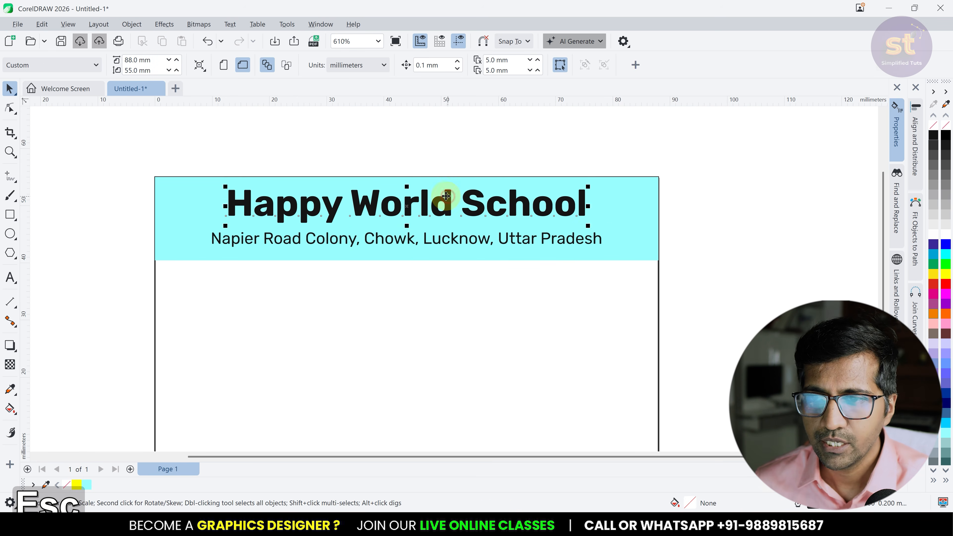
pyautogui.press('Down')
pyautogui.press('Down')
pyautogui.press('Down')
pyautogui.press('Down')
# - Move the school name and address together about 5 mm to the right within the header
pyautogui.keyDown('shift'); pyautogui.click(443, 239); pyautogui.keyUp('shift')
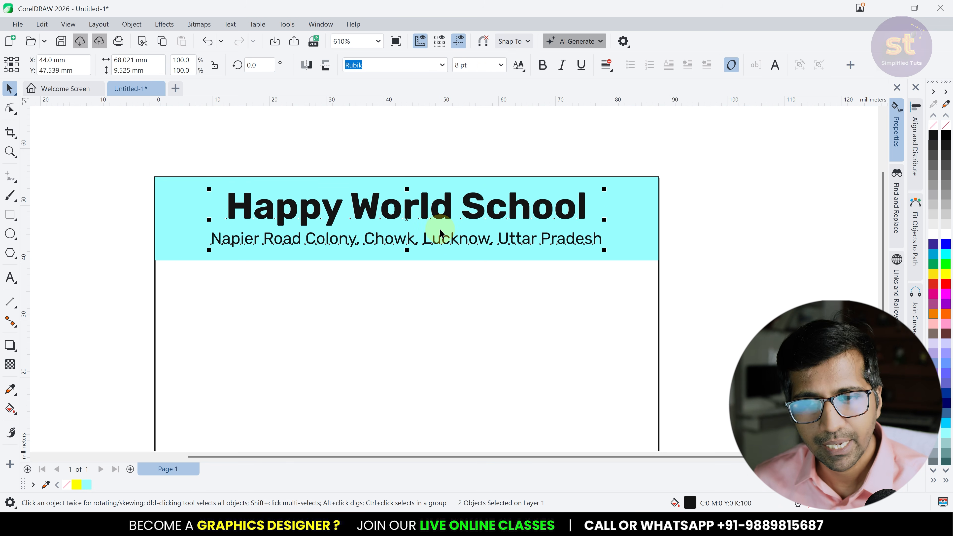
pyautogui.moveTo(450, 217); pyautogui.dragTo(477, 219)
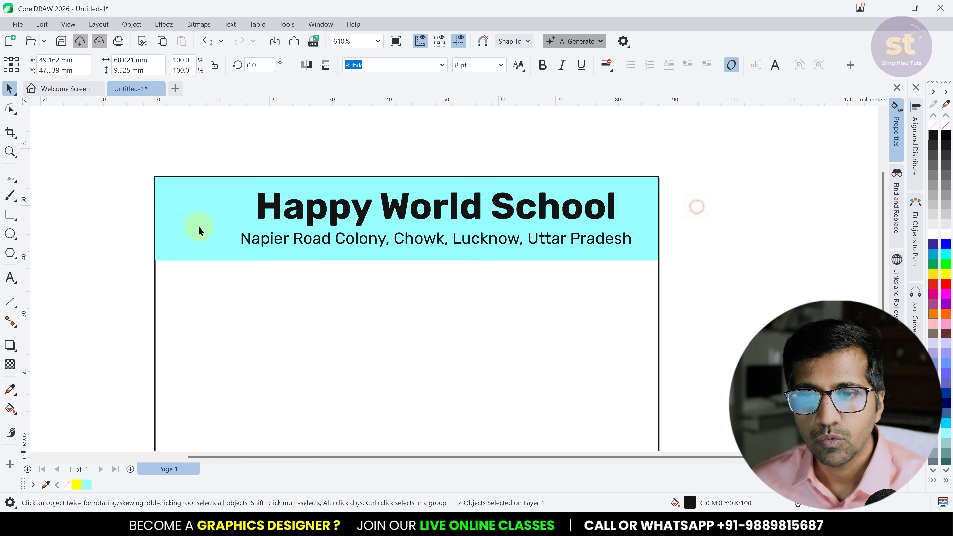
pyautogui.click(191, 209)
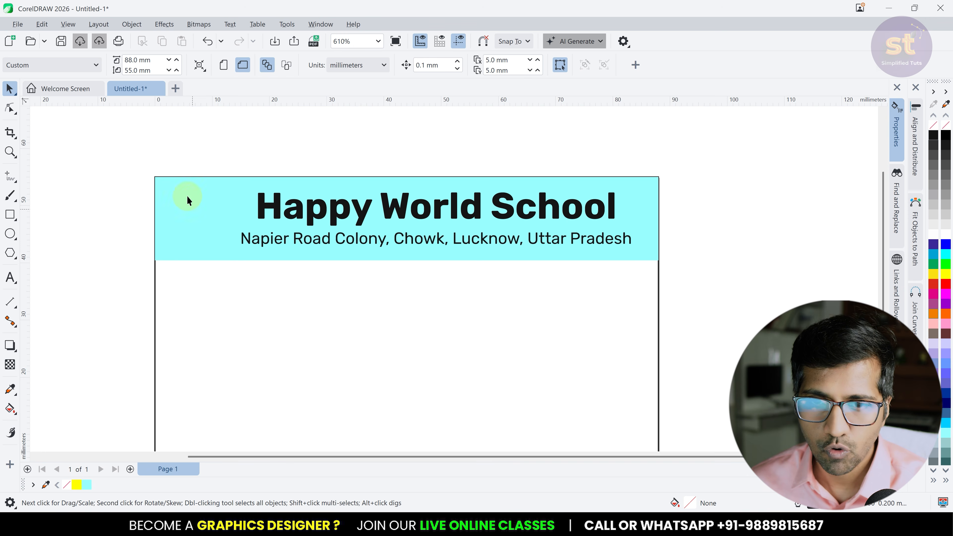
# - Draw a circle about 10.8 mm in diameter left of the school name and centre it vertically on the header
pyautogui.moveTo(164, 190)
pyautogui.mouseDown()
pyautogui.moveTo(224, 245)
pyautogui.moveTo(217, 243)
pyautogui.mouseUp()
pyautogui.press('space')
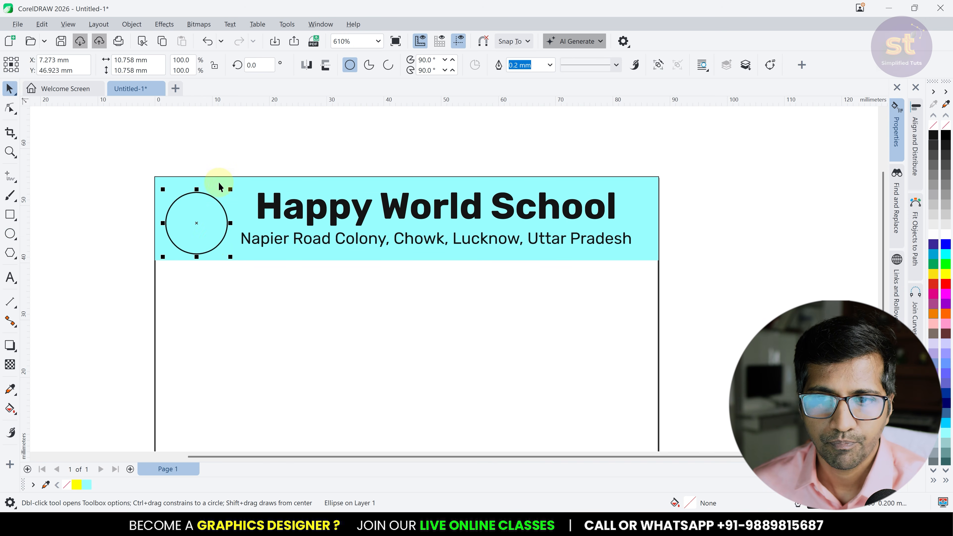
pyautogui.keyDown('shift'); pyautogui.click(221, 185); pyautogui.keyUp('shift')
pyautogui.press('Escape')
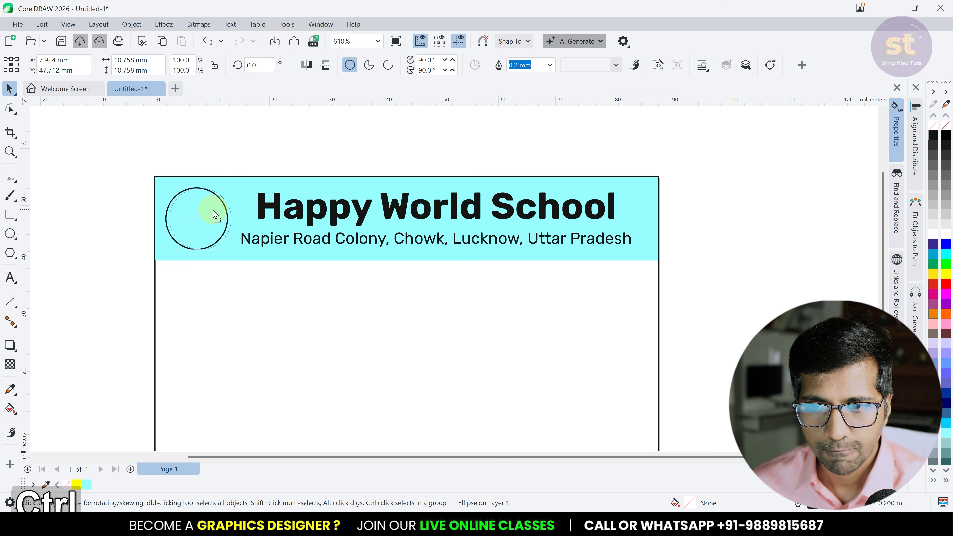
pyautogui.moveTo(202, 210); pyautogui.dragTo(206, 211)
pyautogui.press('Escape')
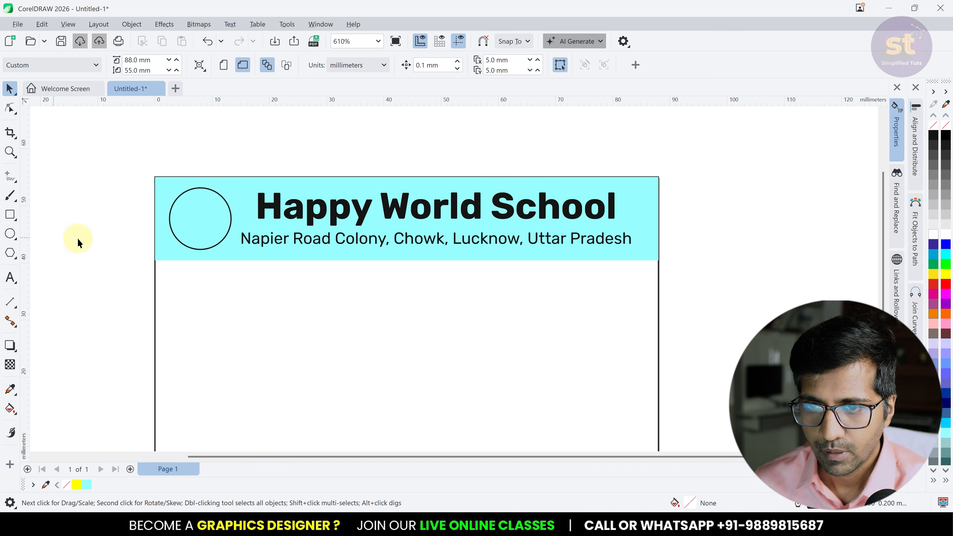
# - Import LOGO CLASS.jpg from the Desktop folder and place it over the header
pyautogui.click(200, 210)
pyautogui.hotkey('ctrl', 'i')
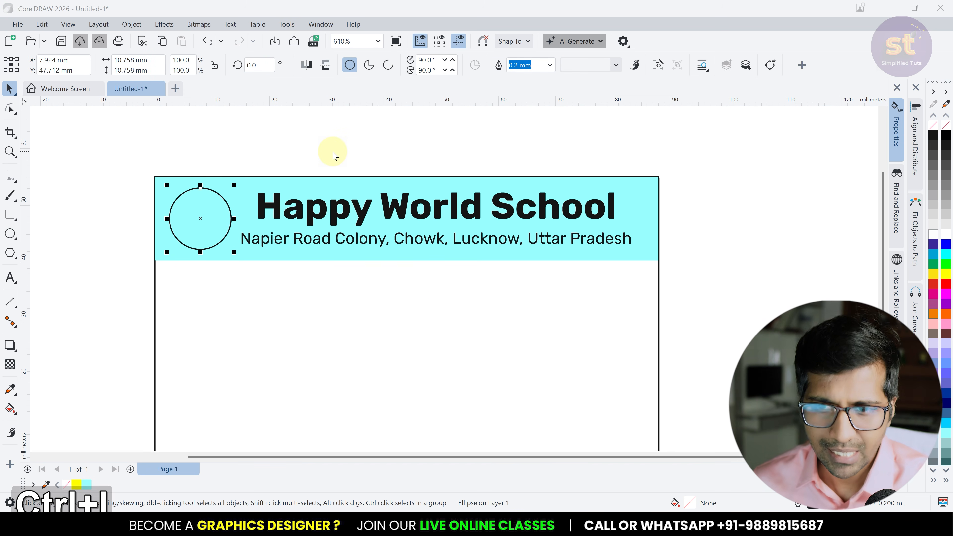
pyautogui.click(40, 127)
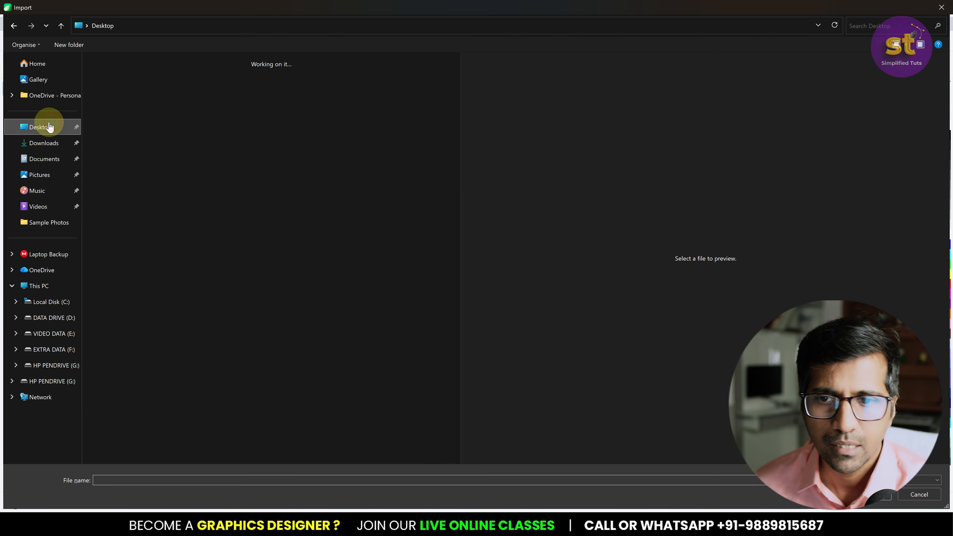
pyautogui.scroll(-3, 363, 329)
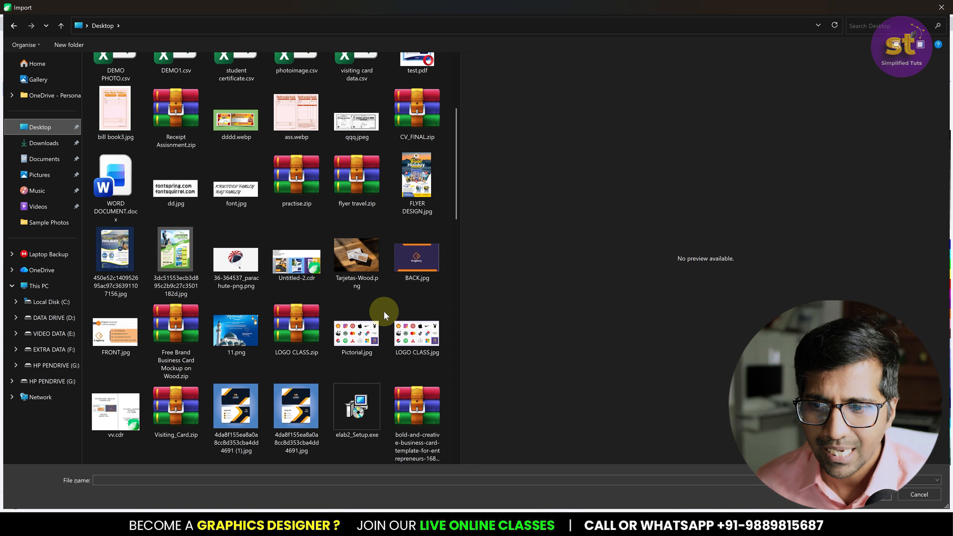
pyautogui.scroll(-4, 383, 311)
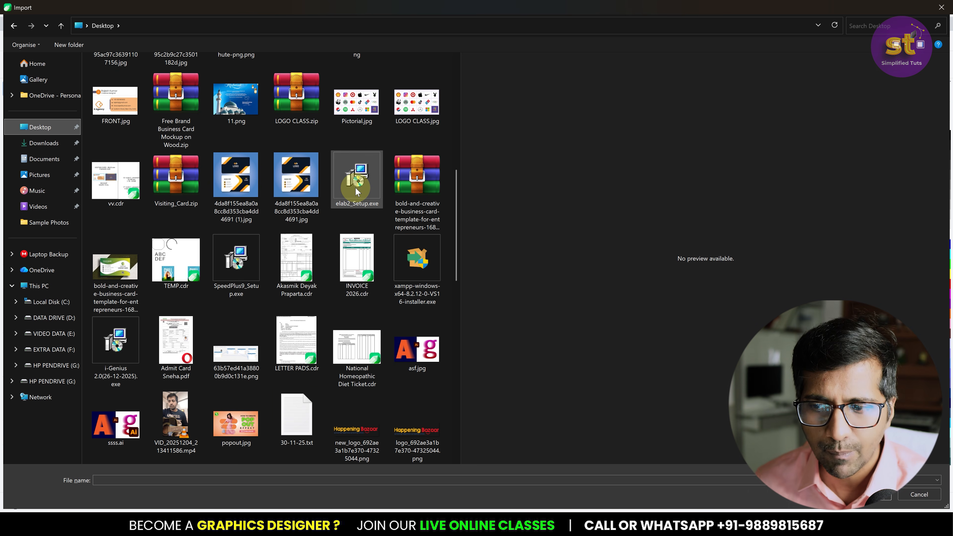
pyautogui.click(407, 106)
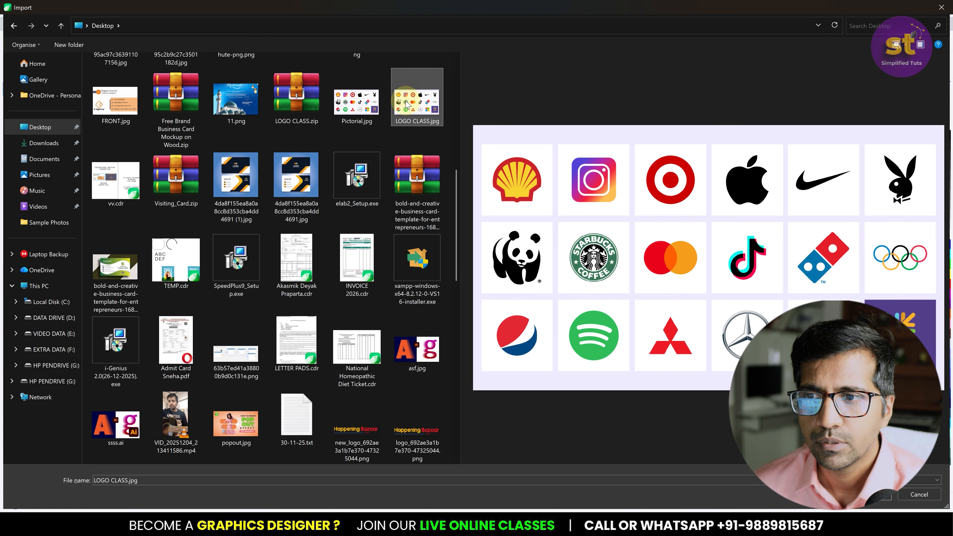
pyautogui.doubleClick(407, 106)
pyautogui.click(263, 170)
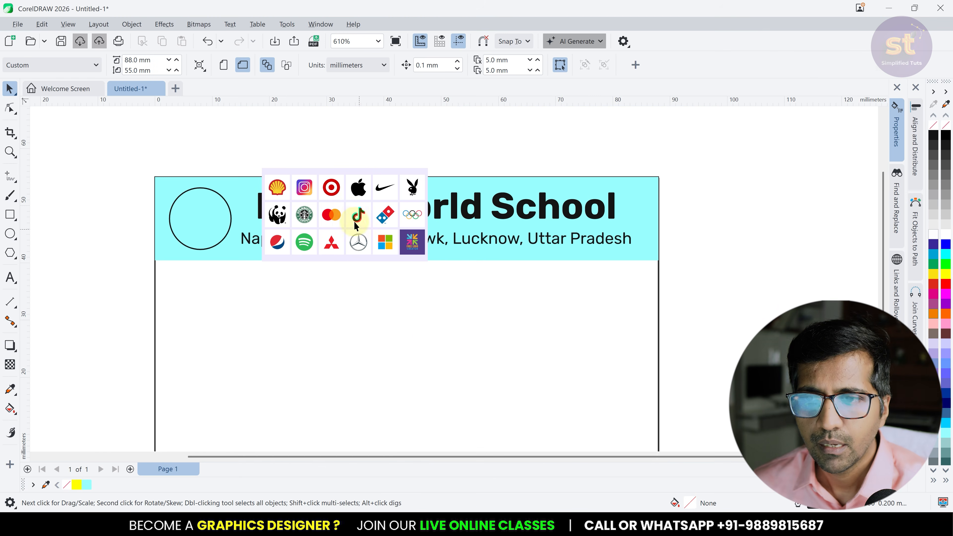
# - Shift the imported logo sheet slightly down and crop it to only the Starbucks logo
pyautogui.moveTo(356, 225); pyautogui.dragTo(367, 258)
pyautogui.scroll(1, 315, 260)
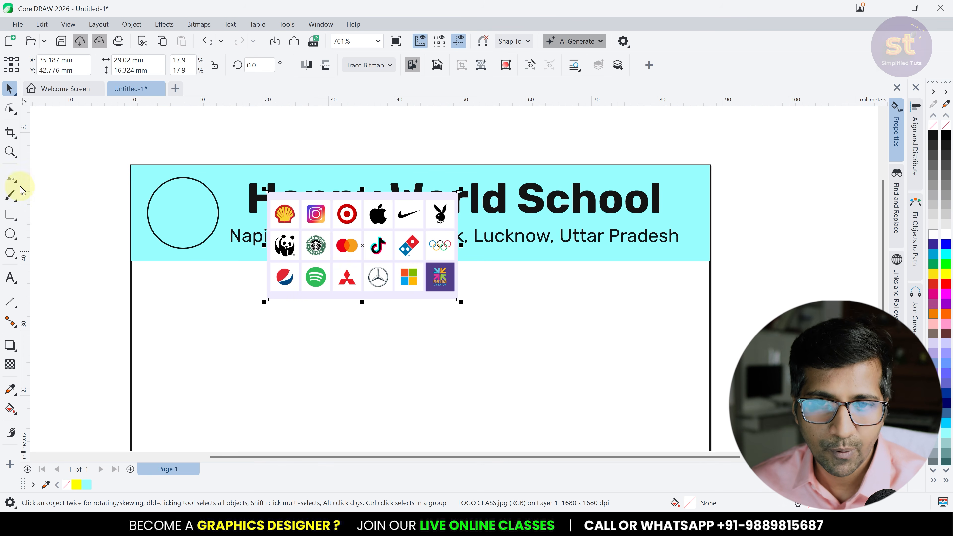
pyautogui.click(10, 132)
pyautogui.scroll(4, 319, 262)
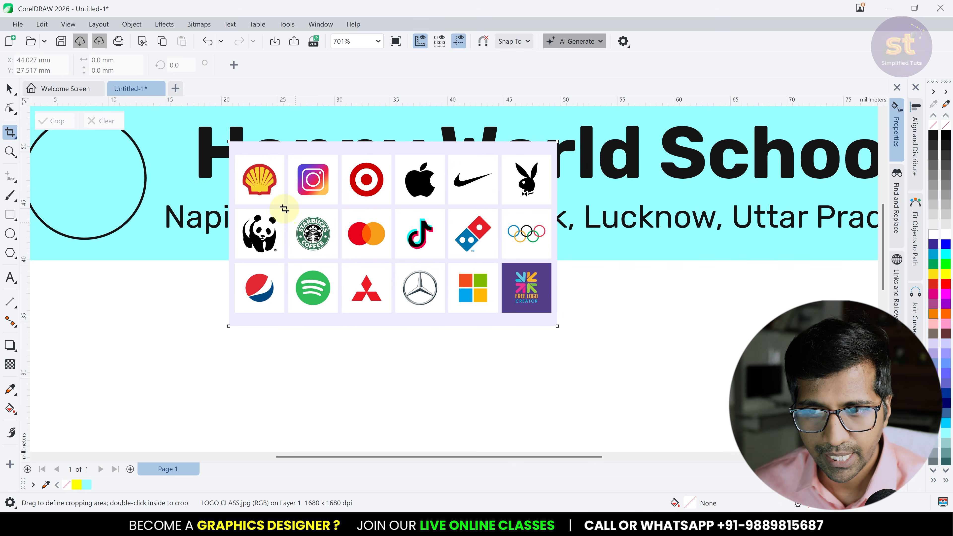
pyautogui.moveTo(291, 210); pyautogui.dragTo(335, 258)
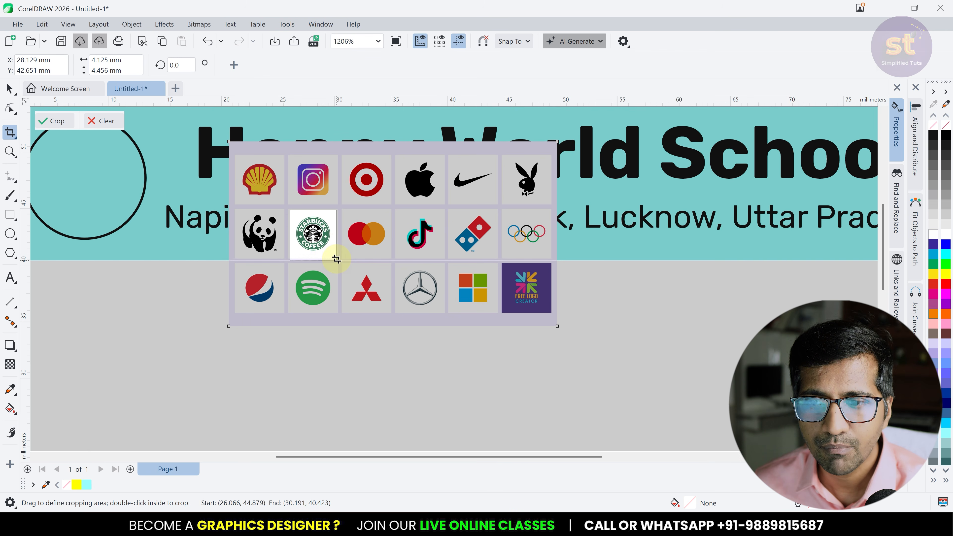
pyautogui.doubleClick(321, 242)
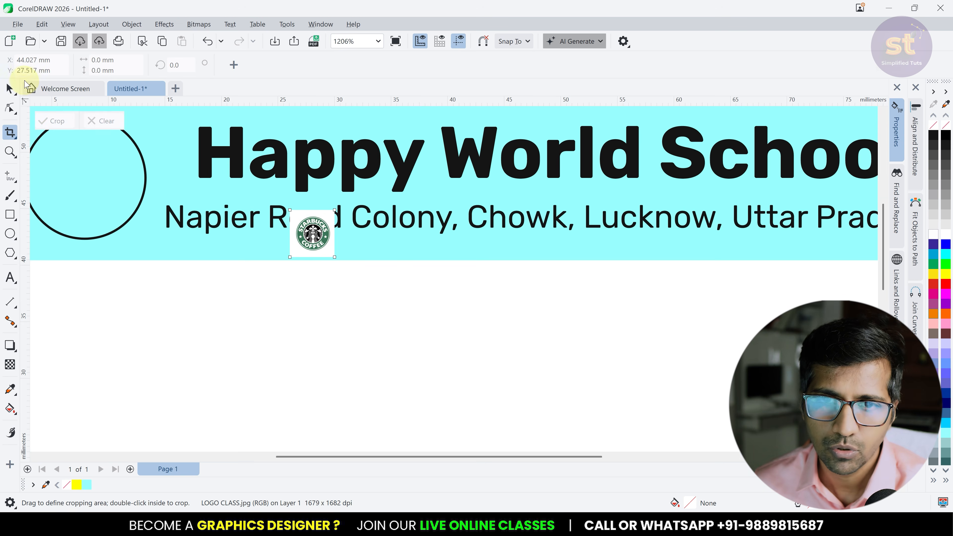
# - Enlarge the cropped logo to about 11.4 × 12 mm and PowerClip it inside the circle in the header
pyautogui.click(10, 88)
pyautogui.scroll(-1, 404, 198)
pyautogui.moveTo(344, 222); pyautogui.dragTo(253, 225)
pyautogui.click(194, 183)
pyautogui.click(208, 203)
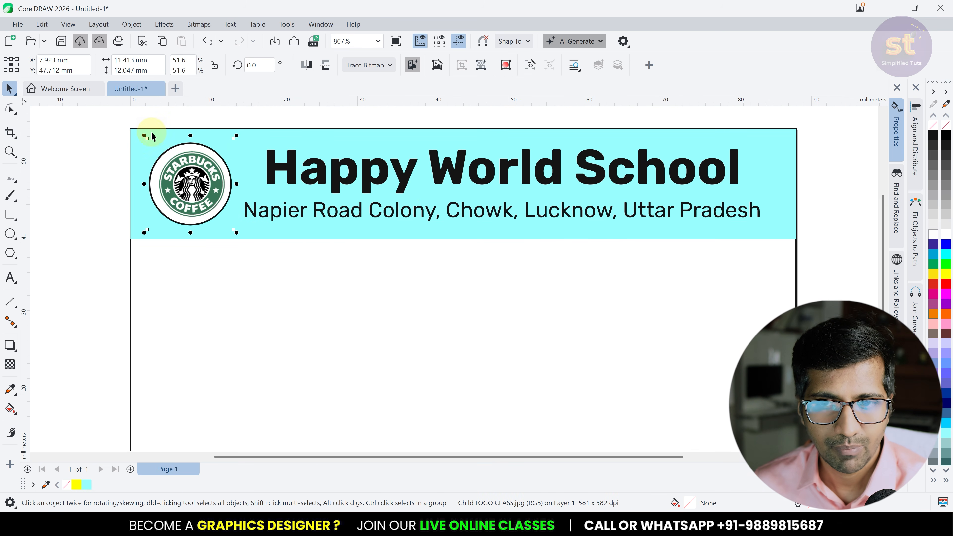
# - Enlarge the logo inside the circle to about 13.8 × 14.6 mm and nudge it so it sits centred in the frame
pyautogui.moveTo(144, 232); pyautogui.dragTo(138, 239)
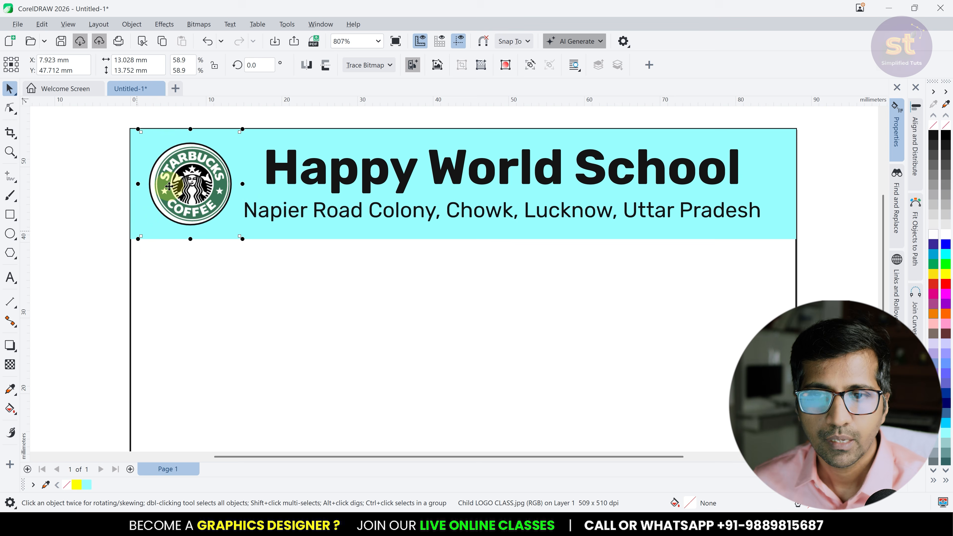
pyautogui.press('Left')
pyautogui.press('Left')
pyautogui.press('Left')
pyautogui.press('Right')
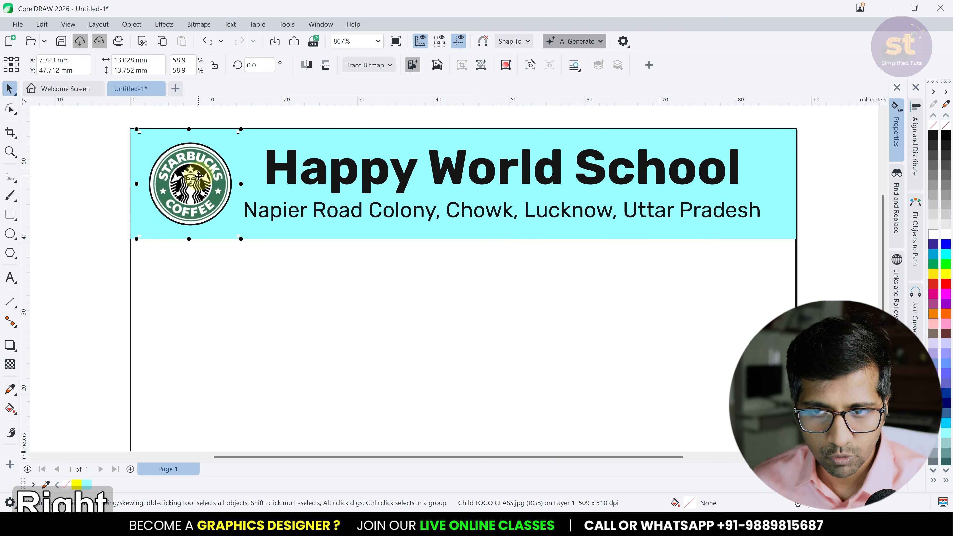
pyautogui.press('Left')
pyautogui.press('Right')
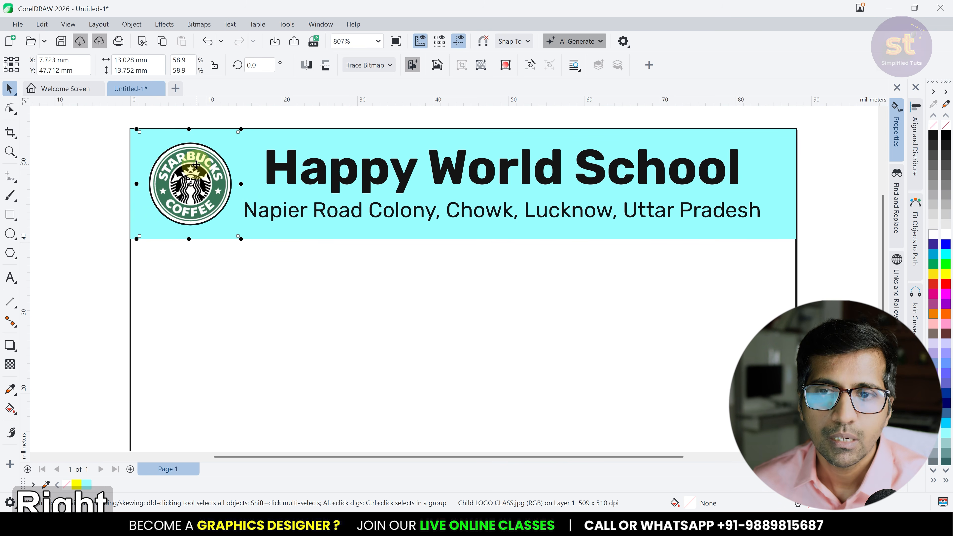
pyautogui.moveTo(243, 129); pyautogui.dragTo(250, 131)
pyautogui.press('Left')
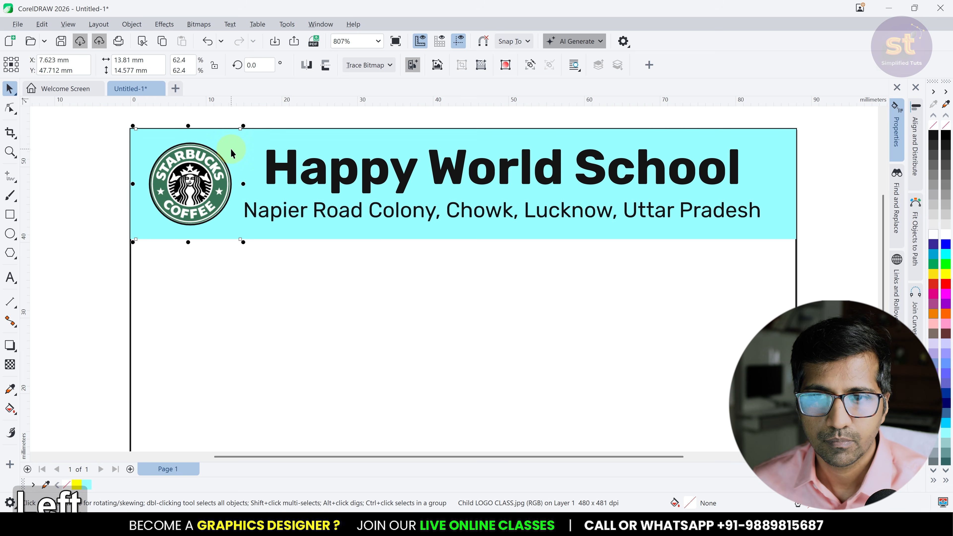
pyautogui.press('Up')
pyautogui.press('Down')
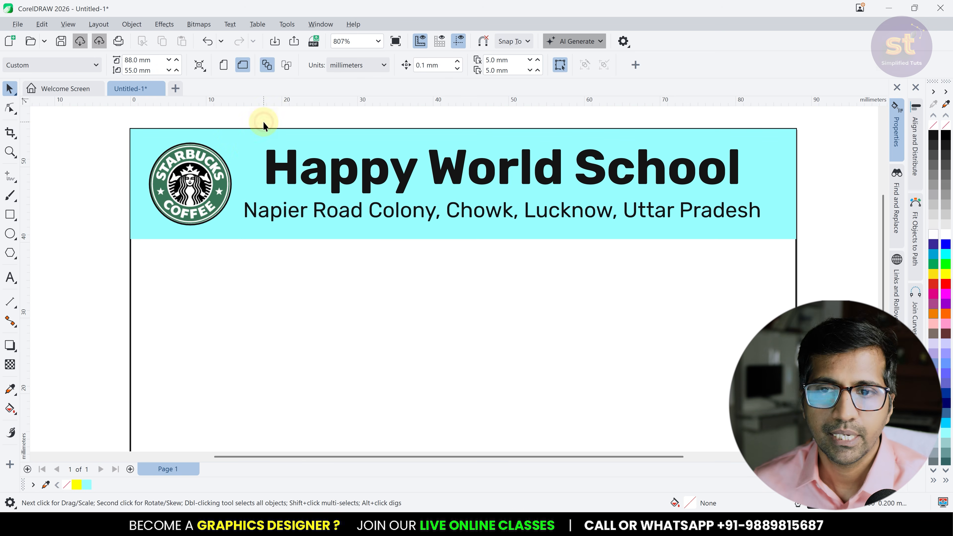
# - Remove the outline from the circular logo frame
pyautogui.click(194, 173)
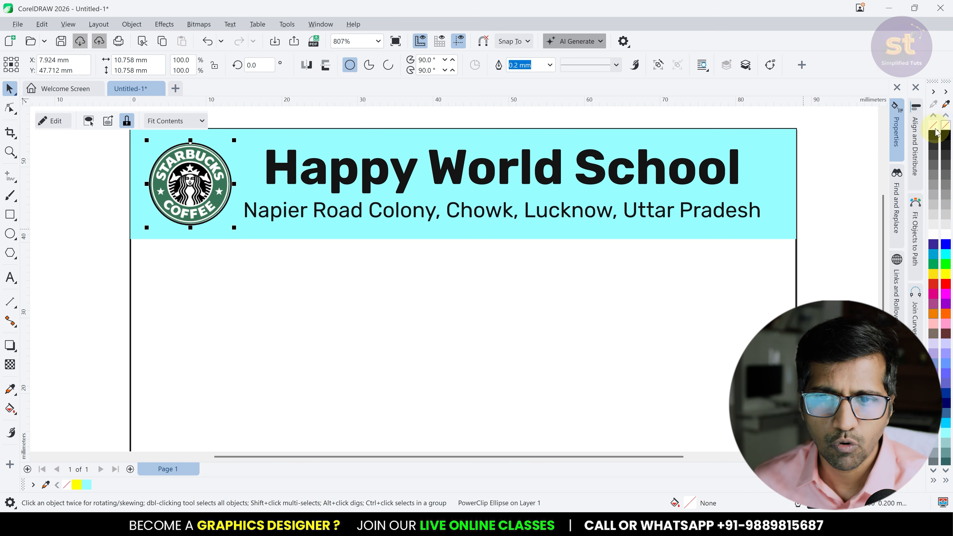
pyautogui.rightClick(946, 126)
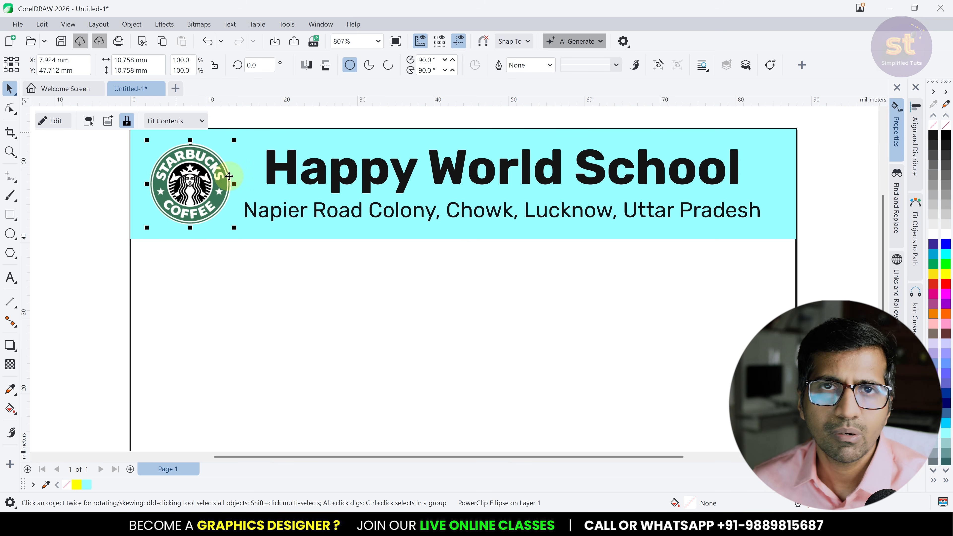
# - Copy the school's address line straight down to near the card's lower edge
pyautogui.scroll(-2, 251, 213)
pyautogui.click(736, 221)
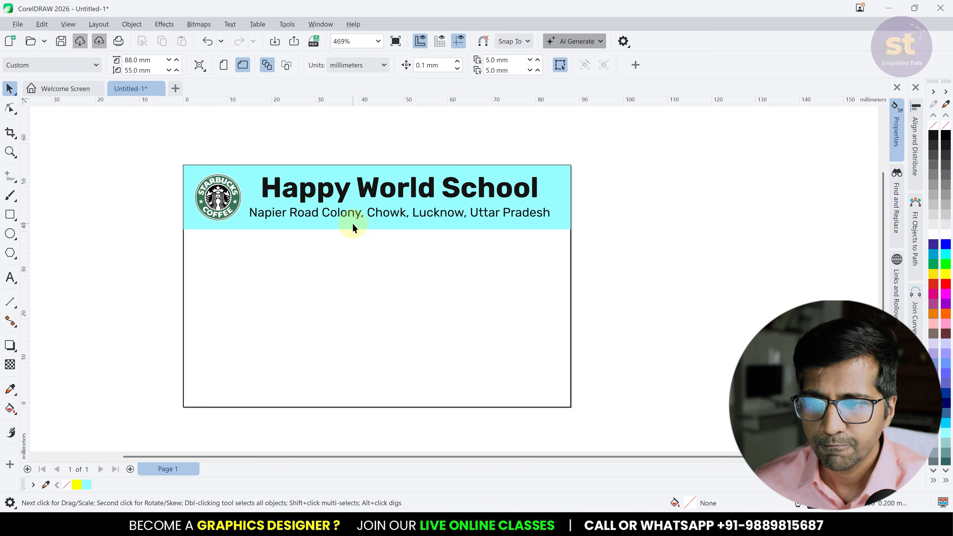
pyautogui.scroll(1, 355, 222)
pyautogui.click(355, 213)
pyautogui.scroll(-2, 351, 211)
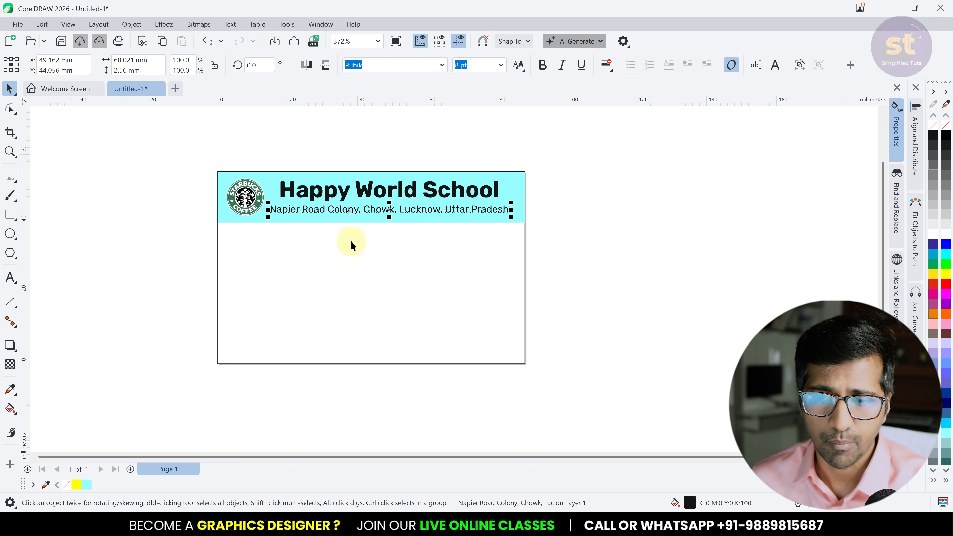
pyautogui.scroll(2, 353, 262)
pyautogui.moveTo(402, 175); pyautogui.dragTo(408, 360)
pyautogui.rightClick(407, 360)
# - Replace the copied address text with "Principal"
pyautogui.doubleClick(403, 357)
pyautogui.hotkey('ctrl', 'a')
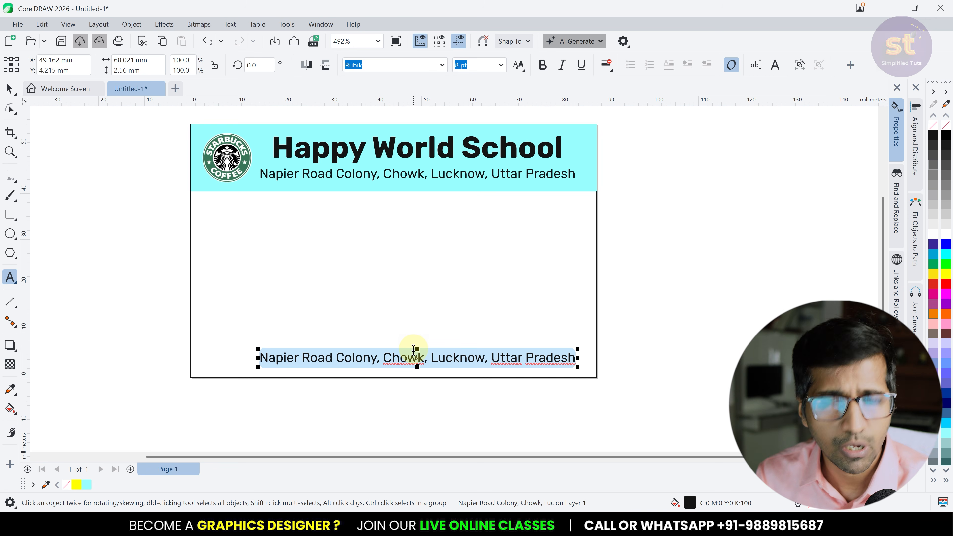
pyautogui.write('POri')
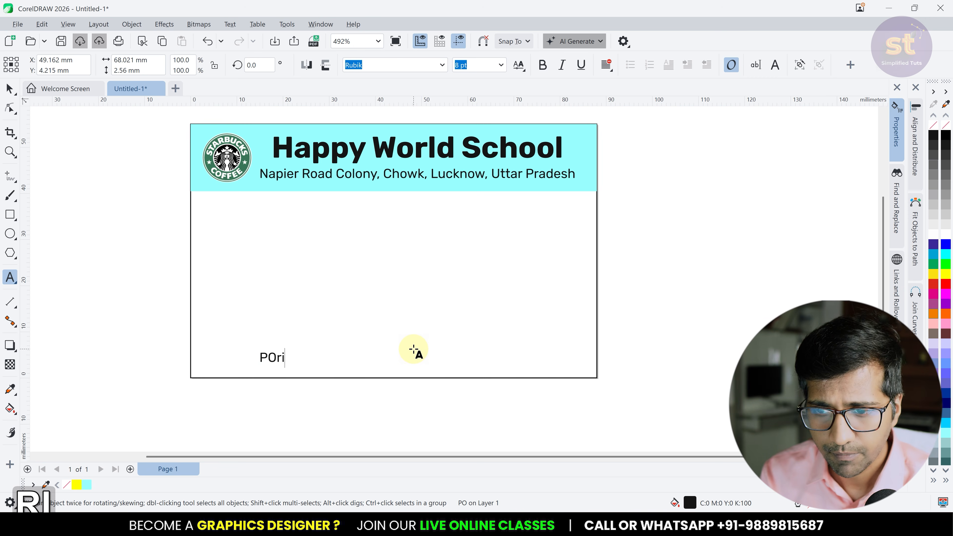
pyautogui.press('BackSpace')
pyautogui.press('BackSpace')
pyautogui.press('BackSpace')
pyautogui.write('rincipal')
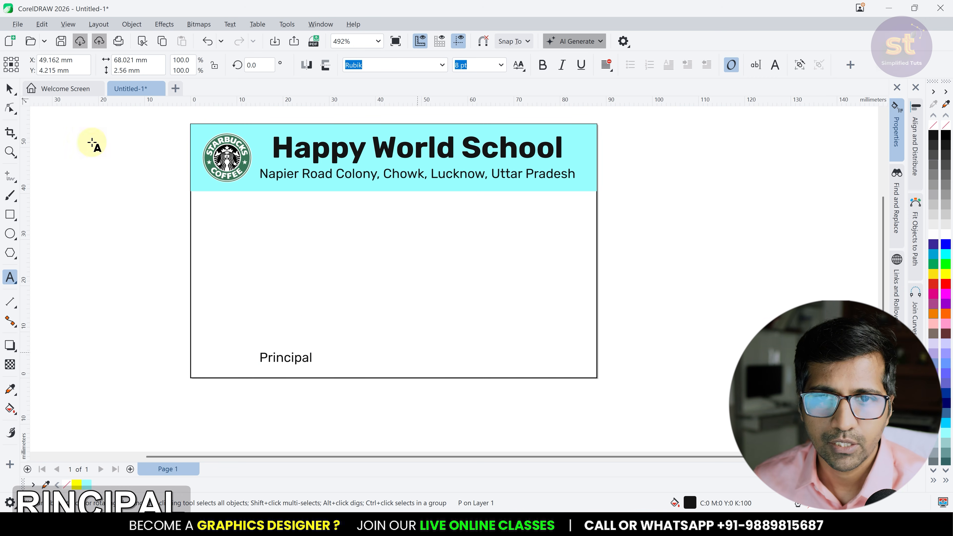
# - Move the Principal text to the card's lower right corner and right-align it with the address line in the header
pyautogui.click(10, 89)
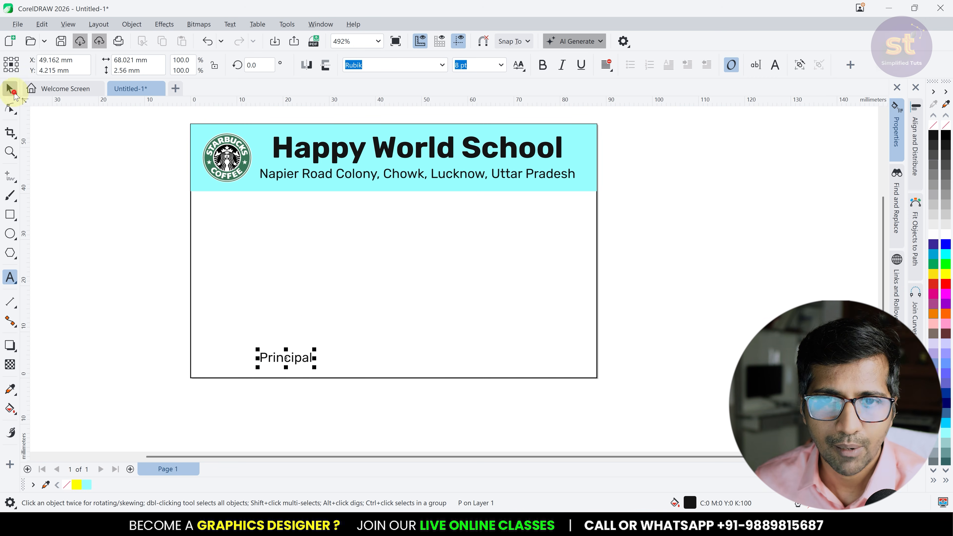
pyautogui.moveTo(317, 365); pyautogui.dragTo(577, 364)
pyautogui.keyDown('shift'); pyautogui.click(563, 175); pyautogui.keyUp('shift')
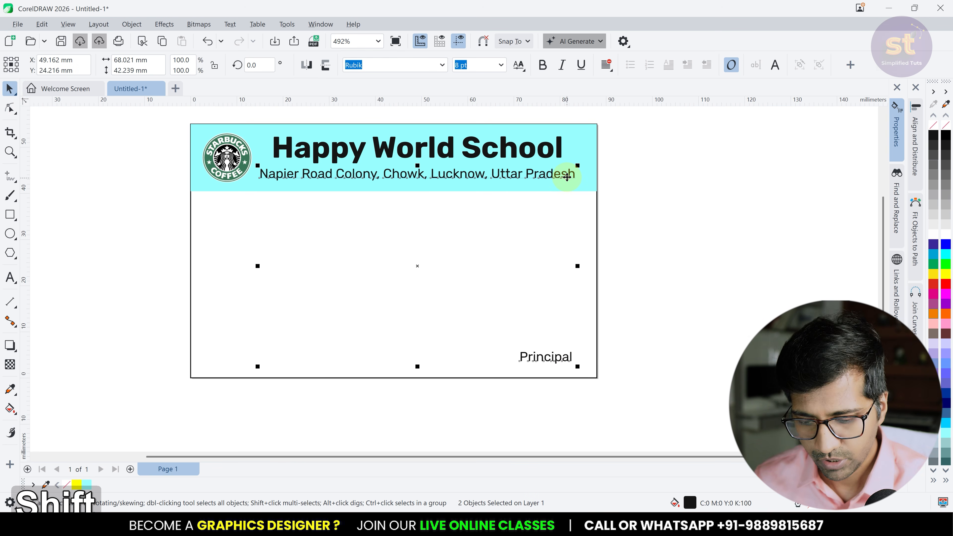
pyautogui.press('r')
pyautogui.click(722, 262)
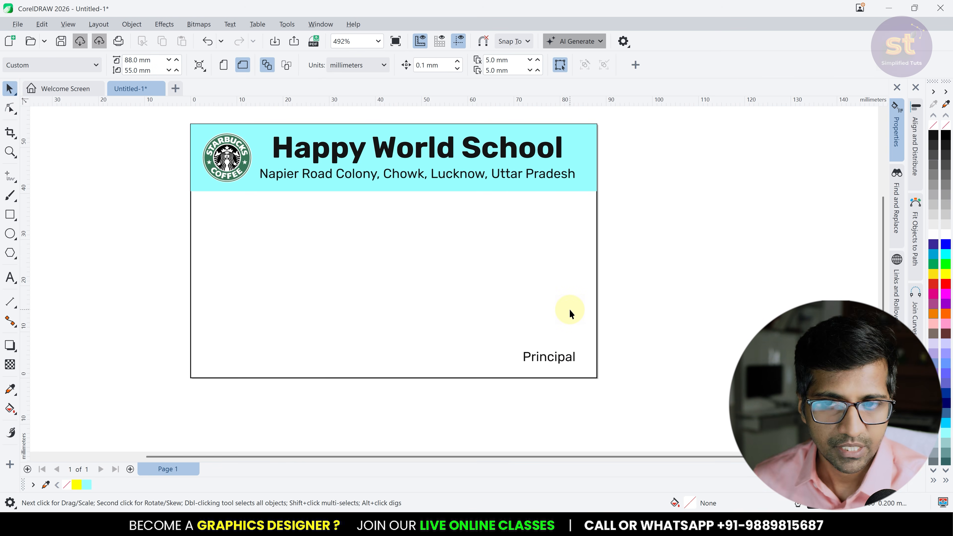
# - Draw a freehand signature about 8.1 × 6.1 mm just above and left of the Principal text
pyautogui.hotkey('ctrl', 'i')
pyautogui.press('Escape')
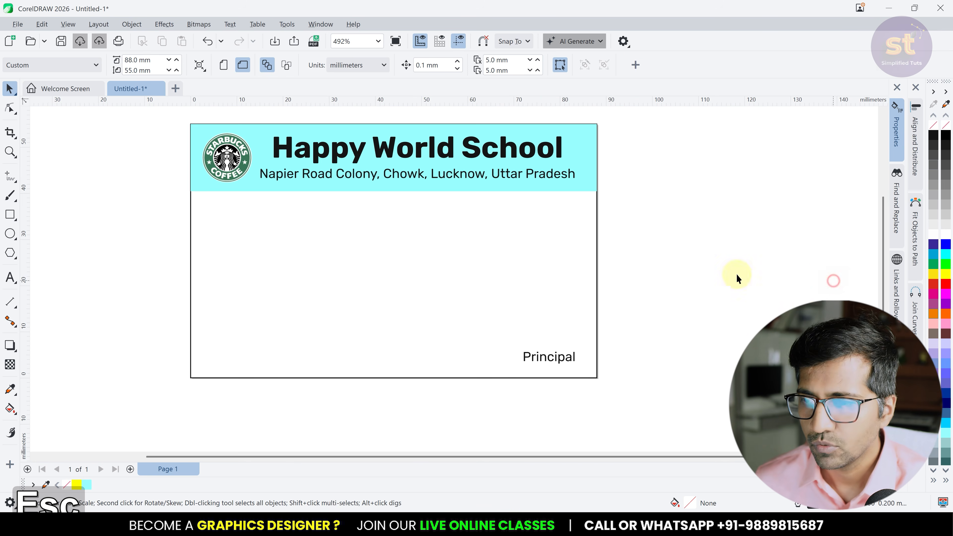
pyautogui.click(6, 177)
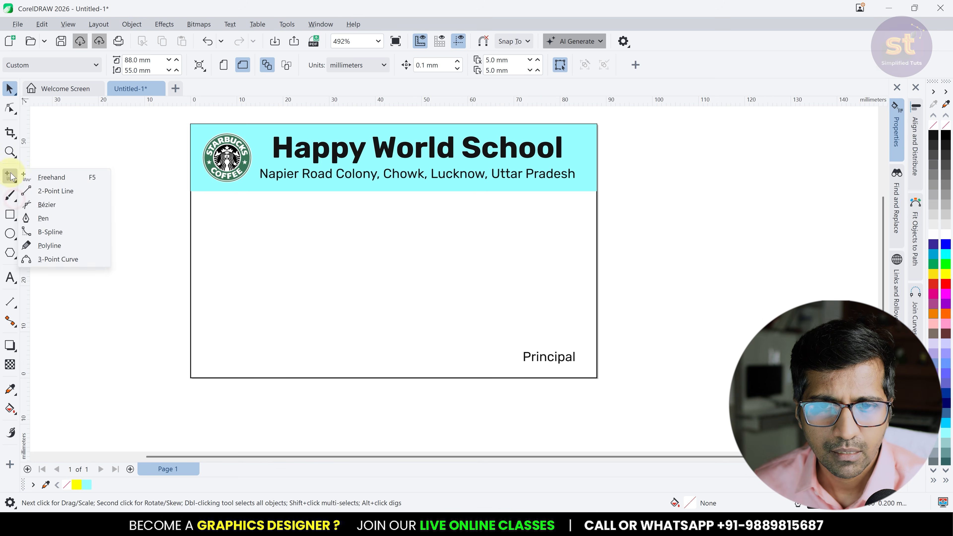
pyautogui.click(51, 177)
pyautogui.scroll(2, 582, 363)
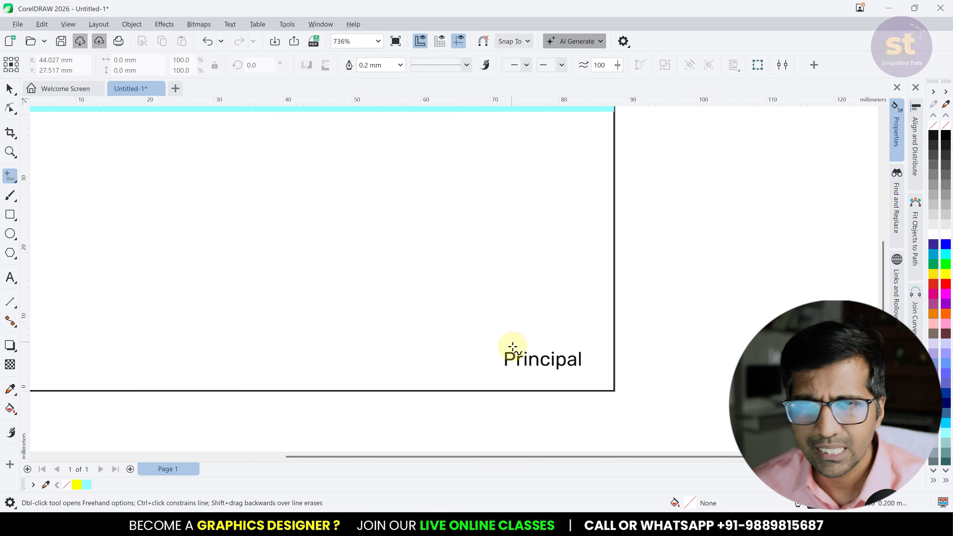
pyautogui.click(10, 195)
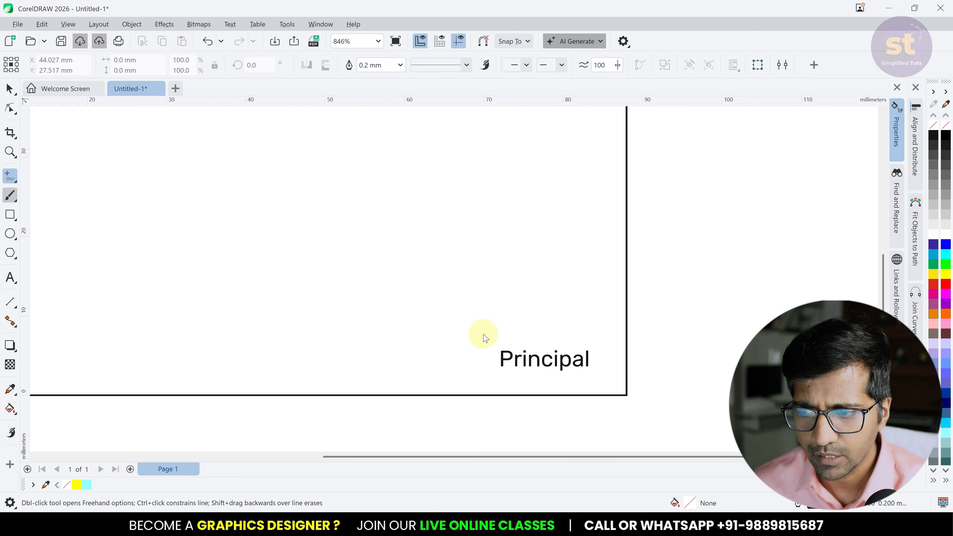
pyautogui.moveTo(454, 341)
pyautogui.mouseDown()
pyautogui.moveTo(505, 311)
pyautogui.moveTo(591, 333)
pyautogui.moveTo(443, 336)
pyautogui.moveTo(506, 328)
pyautogui.mouseUp()
pyautogui.hotkey('ctrl', 'z')
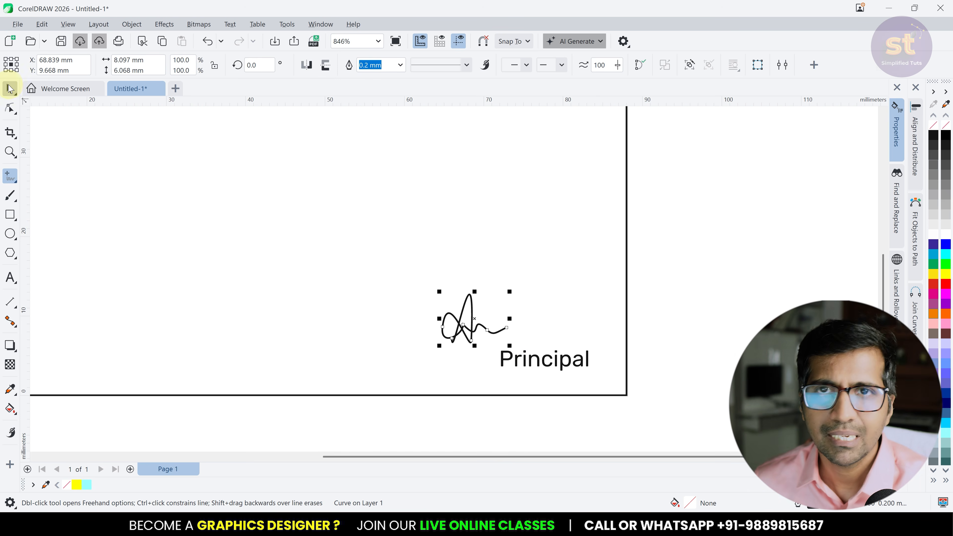
# - Move the signature directly above the Principal text and shrink it to about 4.8 × 3.6 mm
pyautogui.click(9, 88)
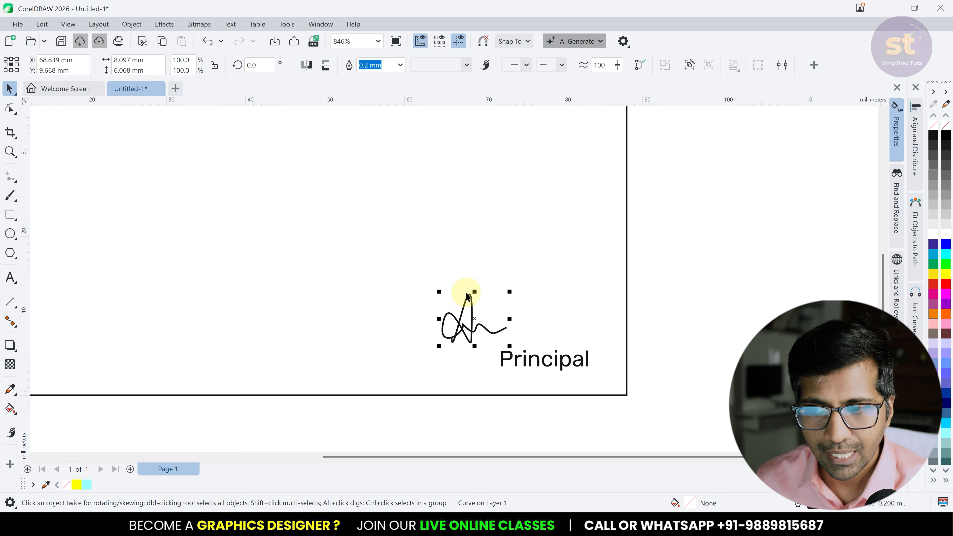
pyautogui.moveTo(477, 321); pyautogui.dragTo(538, 321)
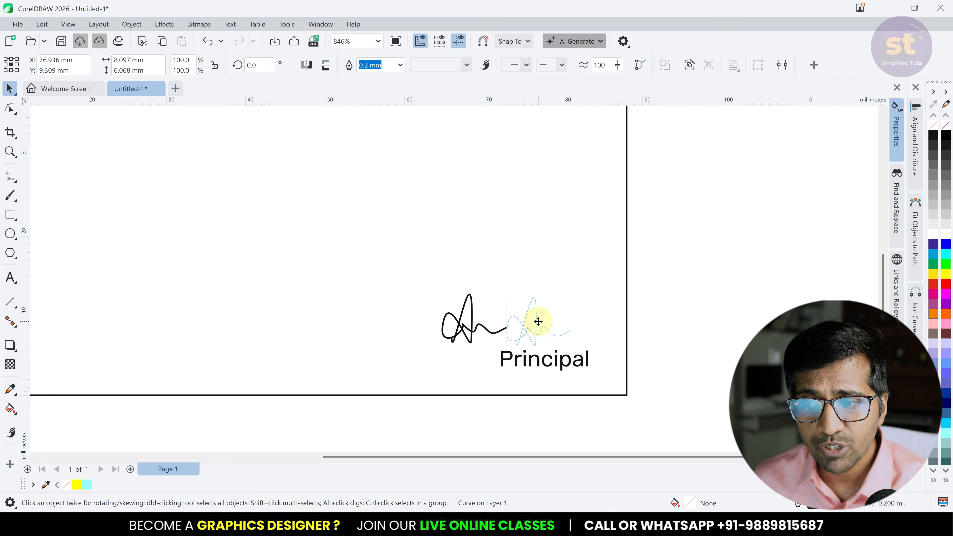
pyautogui.moveTo(570, 290); pyautogui.dragTo(541, 335)
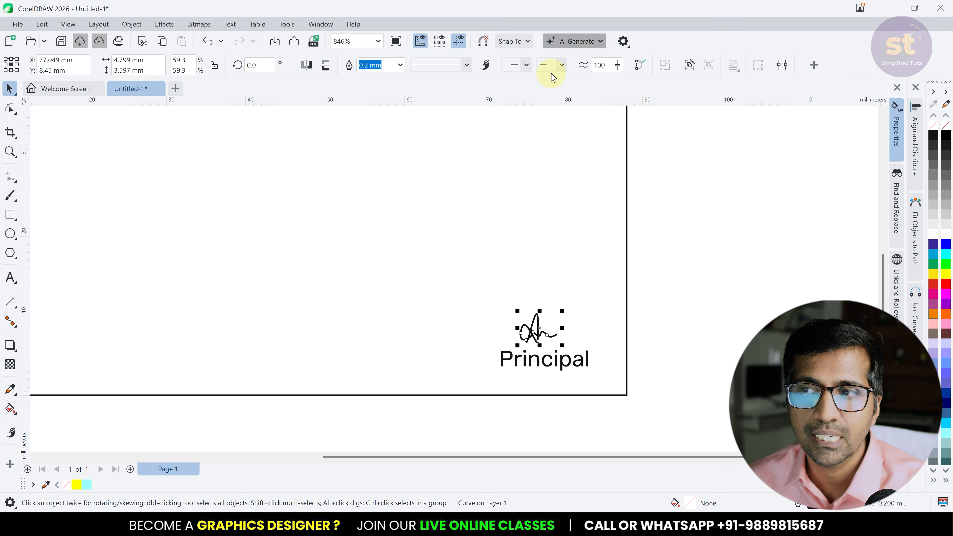
# - Try a 0.5 mm outline width on the signature and set it back to 0.2 mm
pyautogui.click(400, 65)
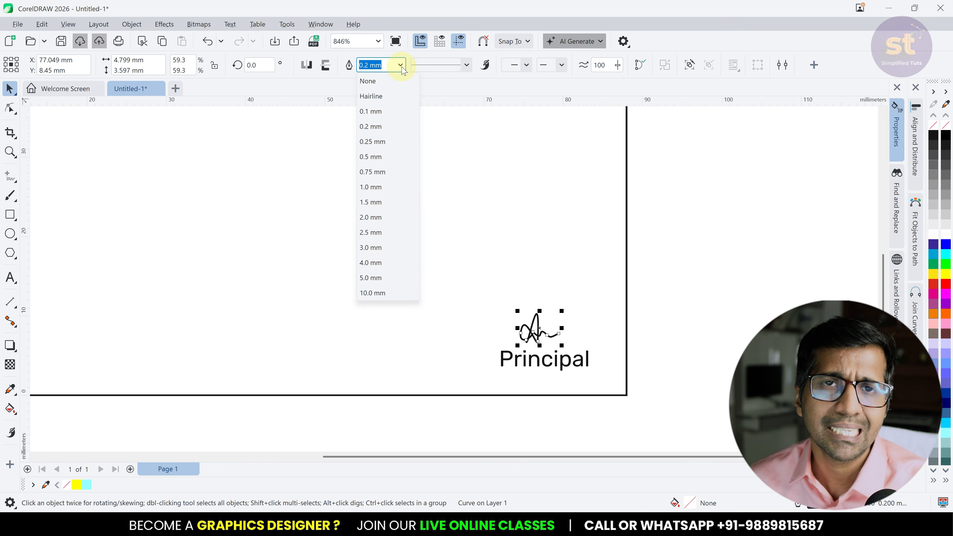
pyautogui.click(380, 156)
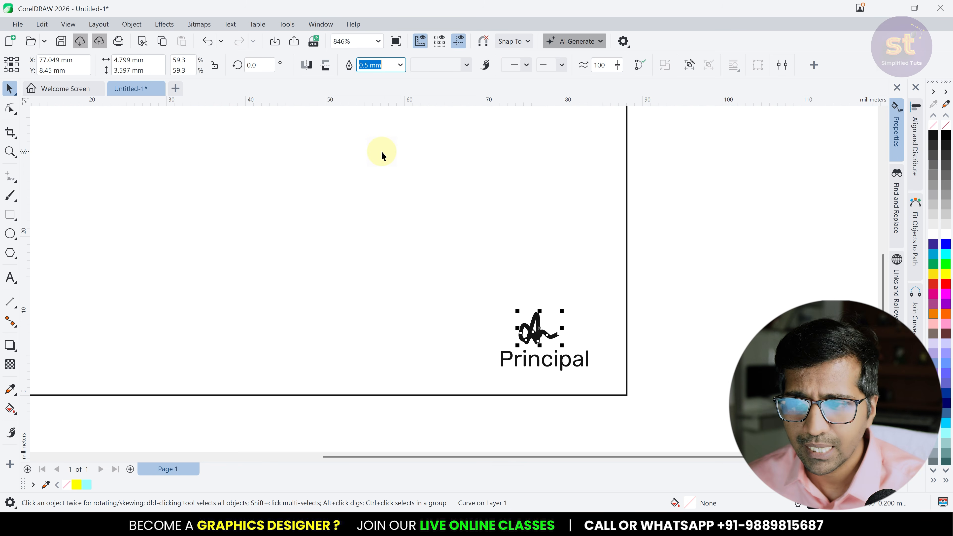
pyautogui.click(399, 65)
pyautogui.click(380, 123)
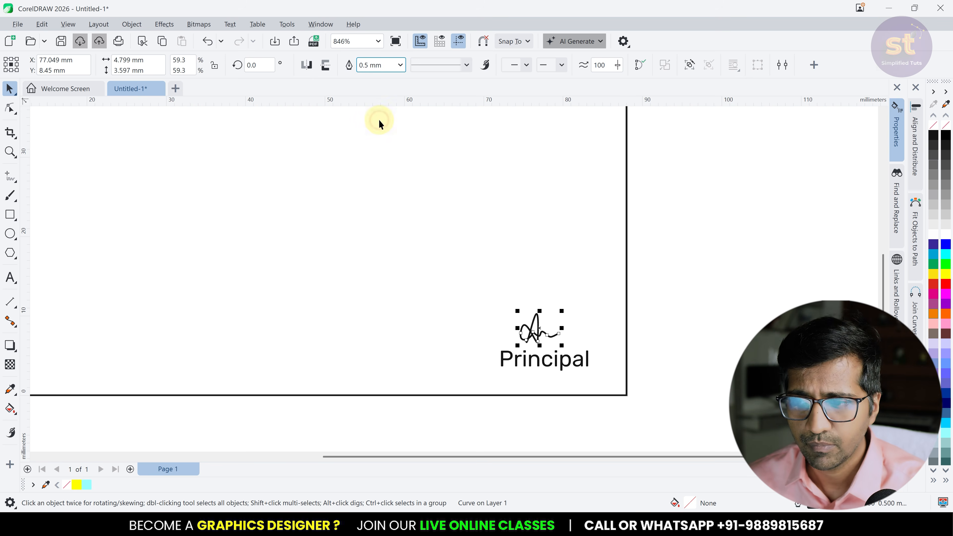
pyautogui.scroll(-1, 616, 390)
pyautogui.click(572, 375)
pyautogui.keyDown('alt'); pyautogui.click(576, 373); pyautogui.keyUp('alt')
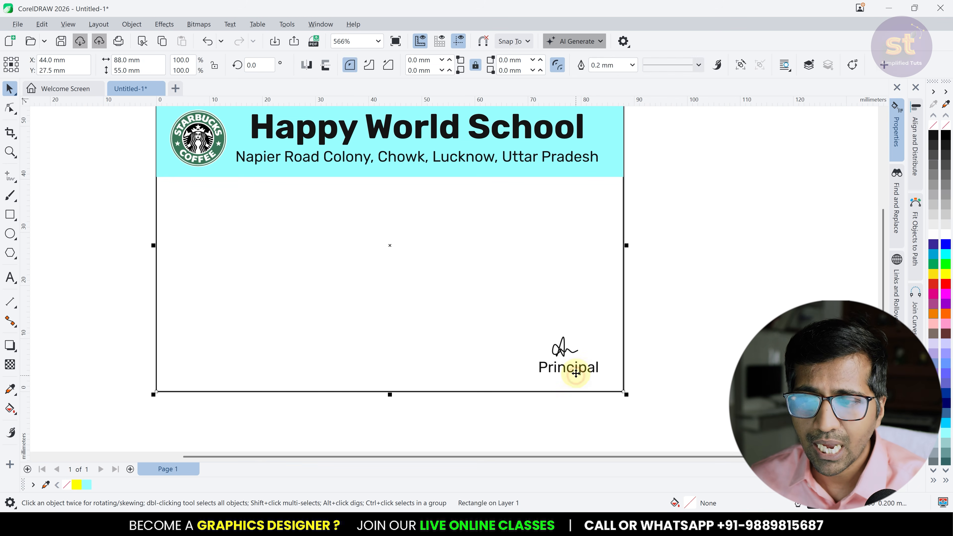
pyautogui.click(575, 373)
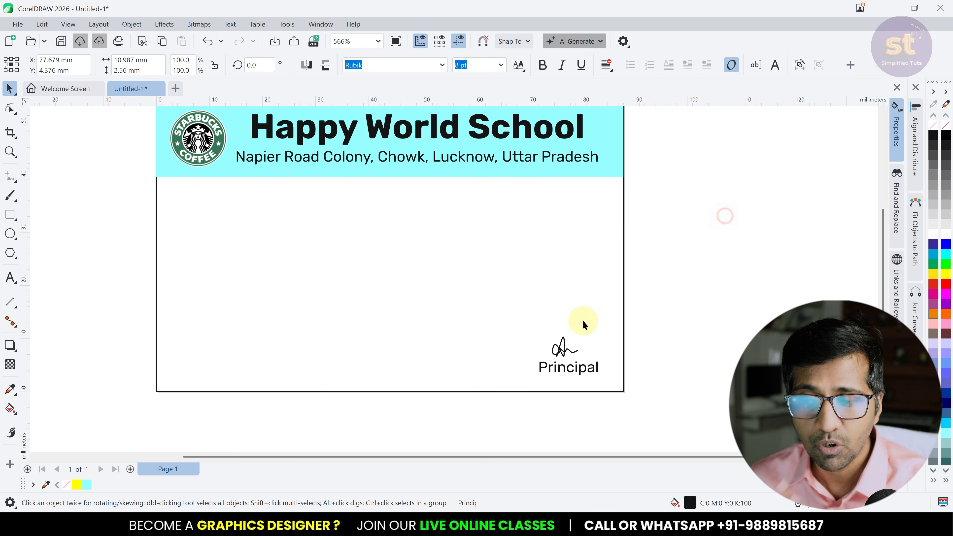
pyautogui.press('Escape')
# - Copy the Principal text to the upper left of the card's white area, just below the logo
pyautogui.scroll(-1, 575, 375)
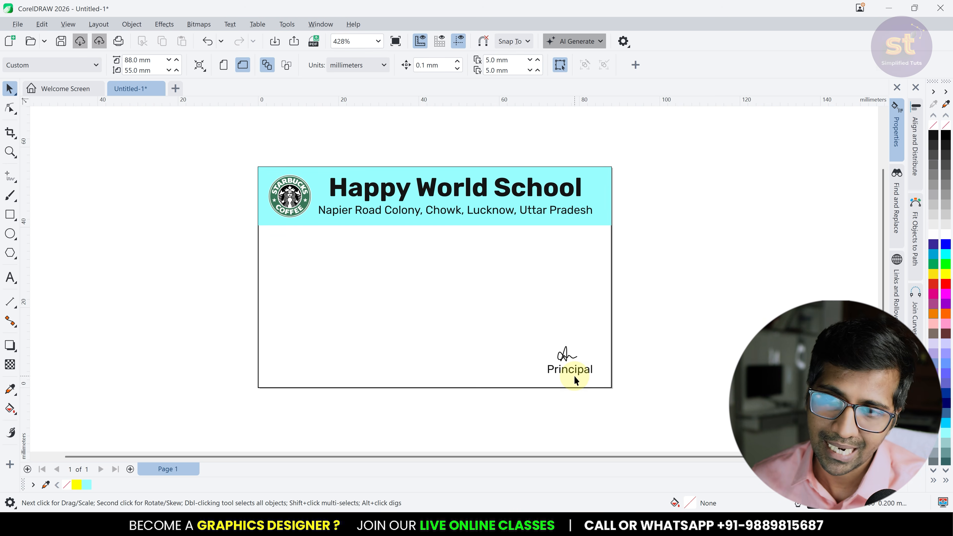
pyautogui.scroll(1, 372, 374)
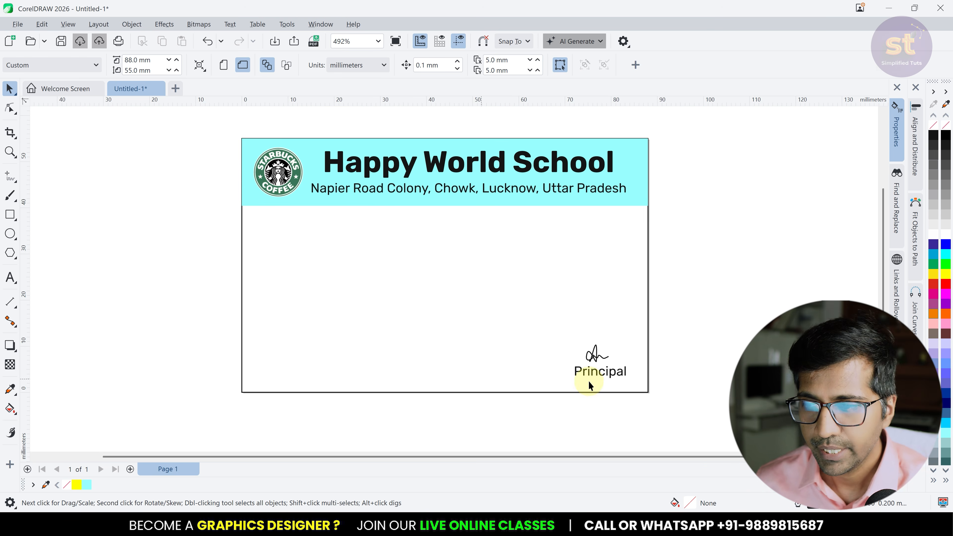
pyautogui.moveTo(595, 374); pyautogui.dragTo(281, 238)
pyautogui.rightClick(282, 238)
# - Replace the copied text below the logo with four lines: Name, Class, Email and Mobile Number
pyautogui.doubleClick(281, 237)
pyautogui.hotkey('ctrl', 'a')
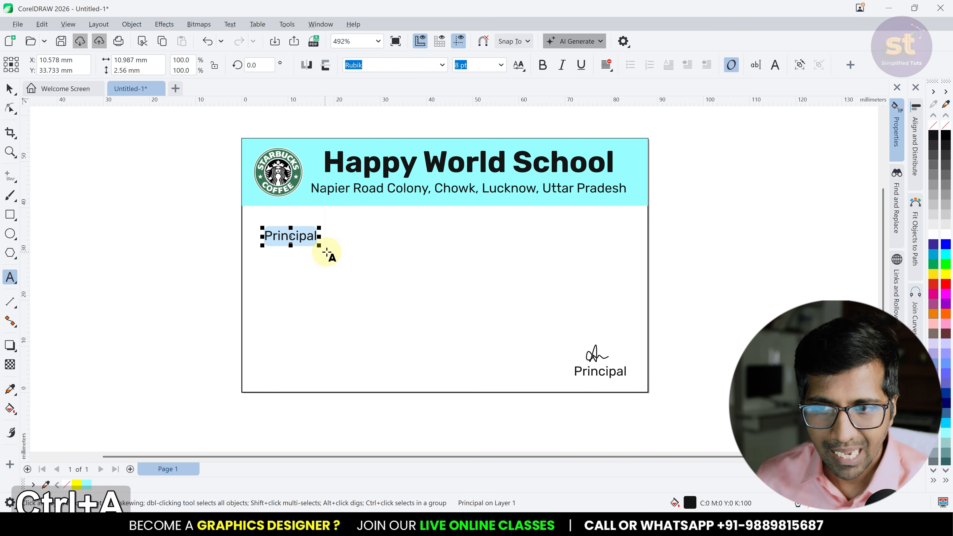
pyautogui.write('Name')
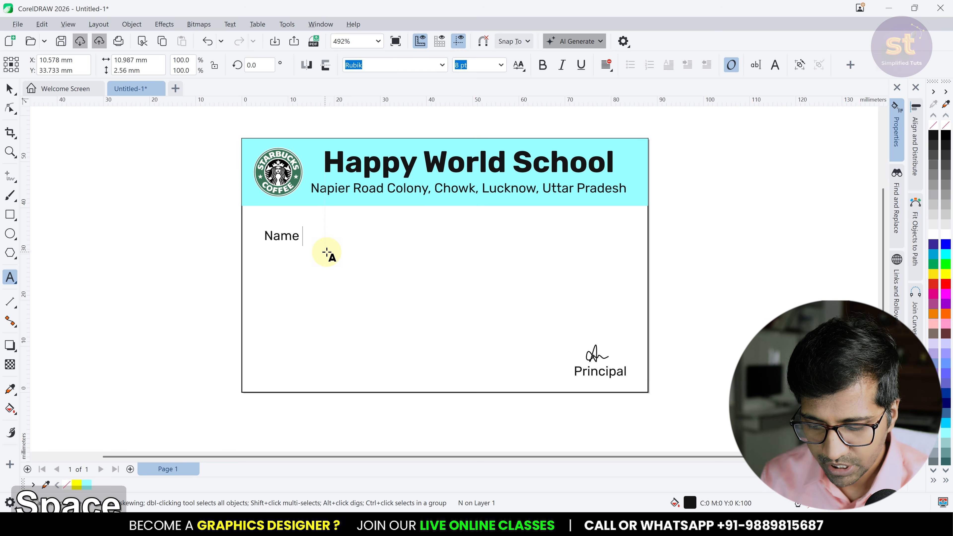
pyautogui.press('Return')
pyautogui.write('Class')
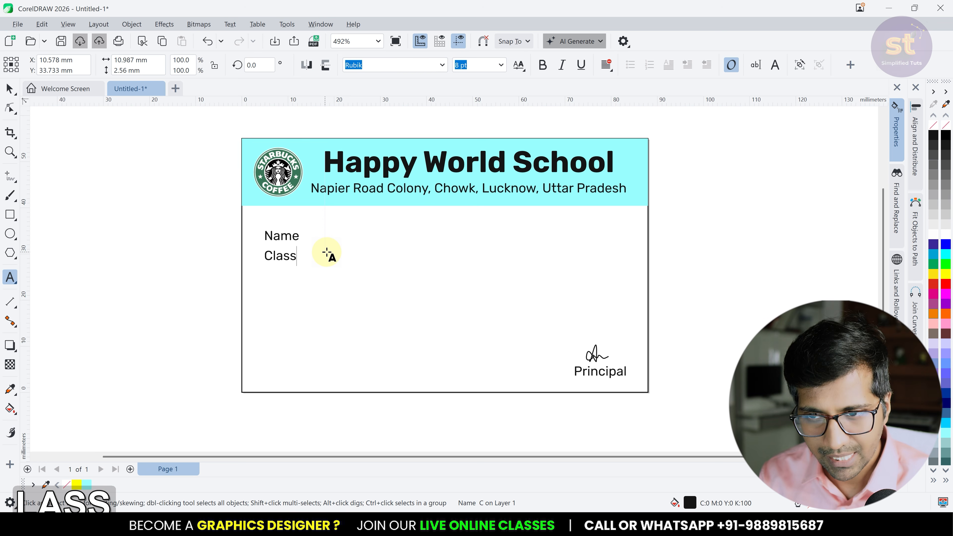
pyautogui.press('Return')
pyautogui.write('Email')
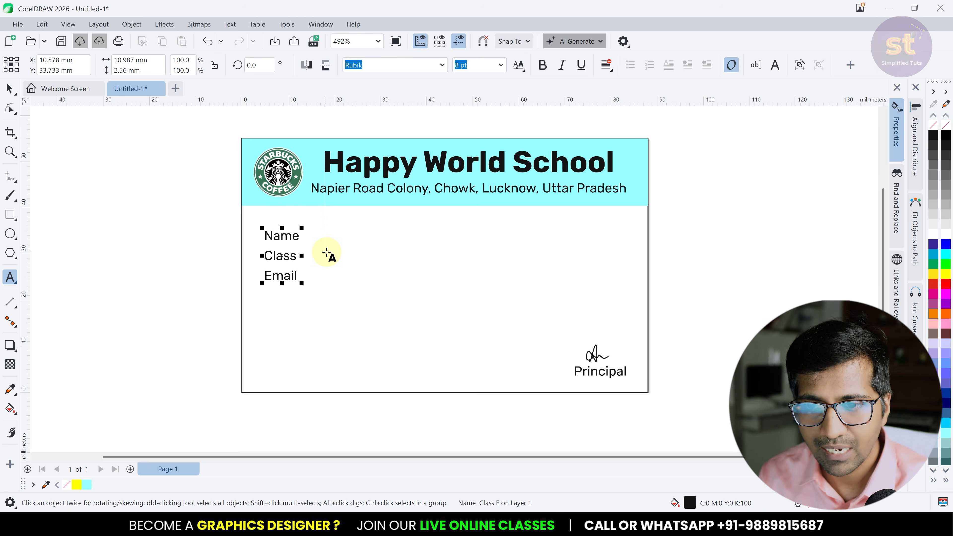
pyautogui.press('Return')
pyautogui.write('Mob')
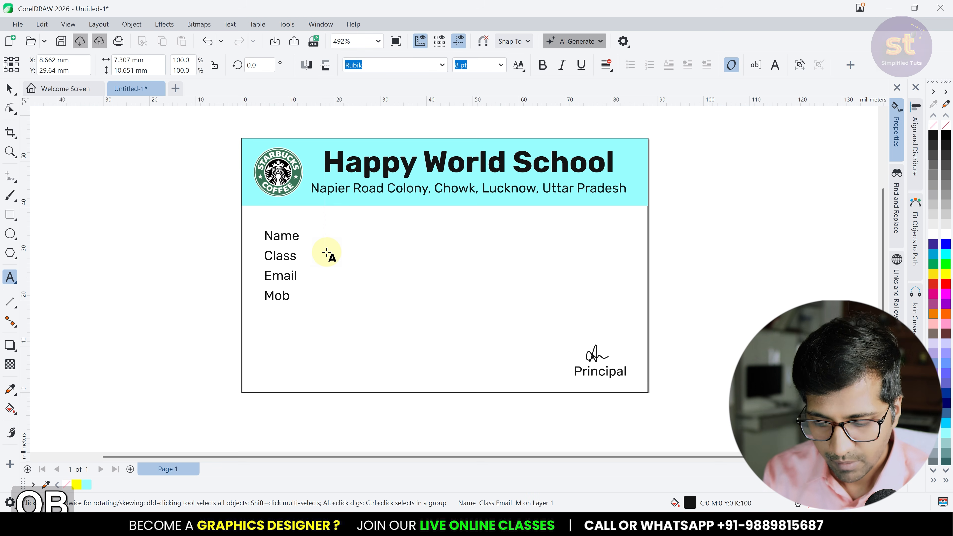
pyautogui.write('ile Number')
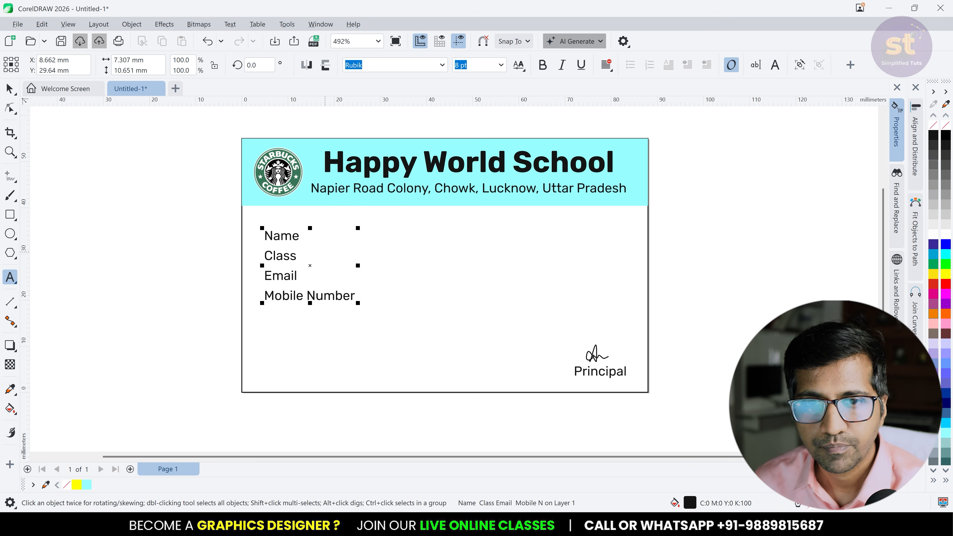
# - Increase the line spacing of the four-line label block with the Shape tool until it is about 23.4 mm tall
pyautogui.click(10, 109)
pyautogui.moveTo(261, 303); pyautogui.dragTo(260, 343)
pyautogui.click(10, 88)
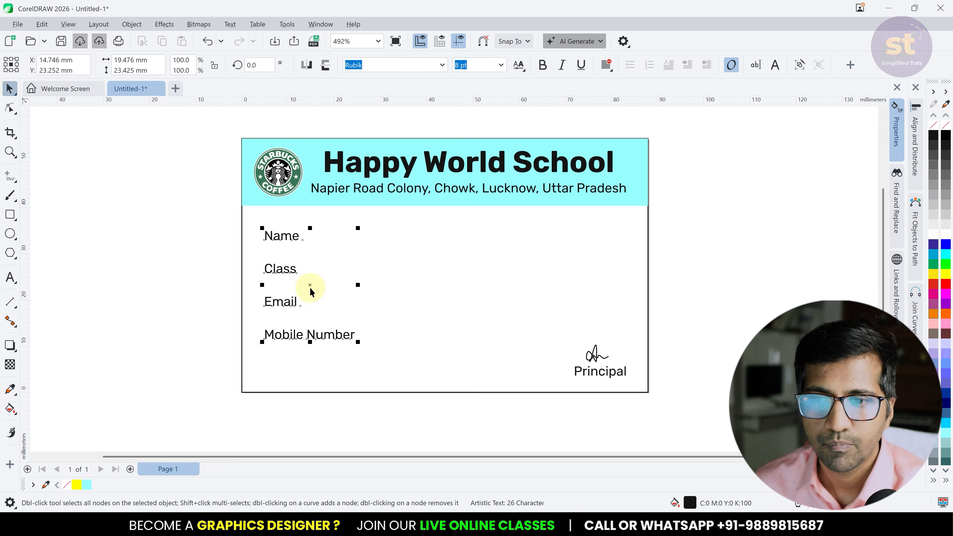
# - Copy the label block just to its right and replace the copy's text with one colon per line for all four lines
pyautogui.moveTo(285, 235); pyautogui.dragTo(378, 238)
pyautogui.doubleClick(374, 239)
pyautogui.hotkey('ctrl', 'a')
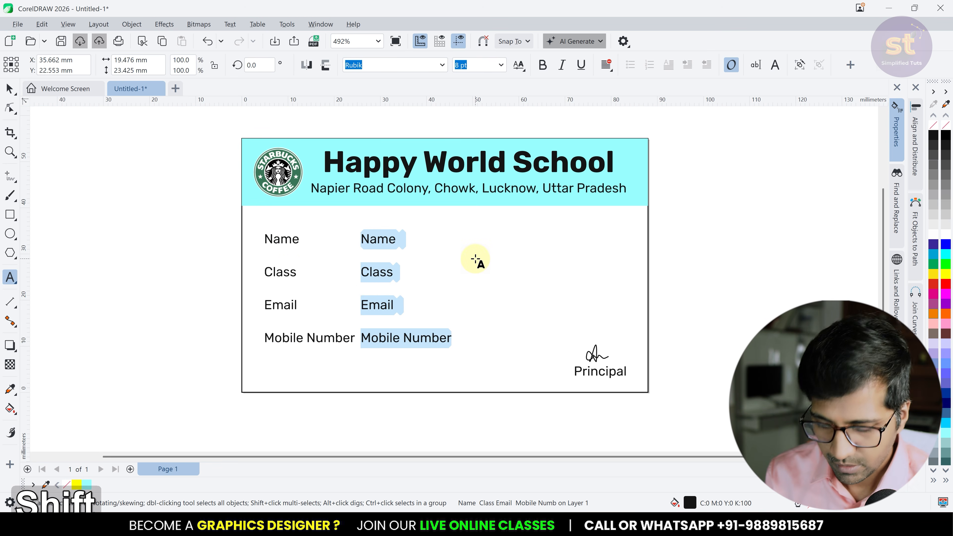
pyautogui.write(':')
pyautogui.press('Return')
pyautogui.write(':')
pyautogui.press('Return')
pyautogui.write(':')
pyautogui.press('Return')
pyautogui.write(':')
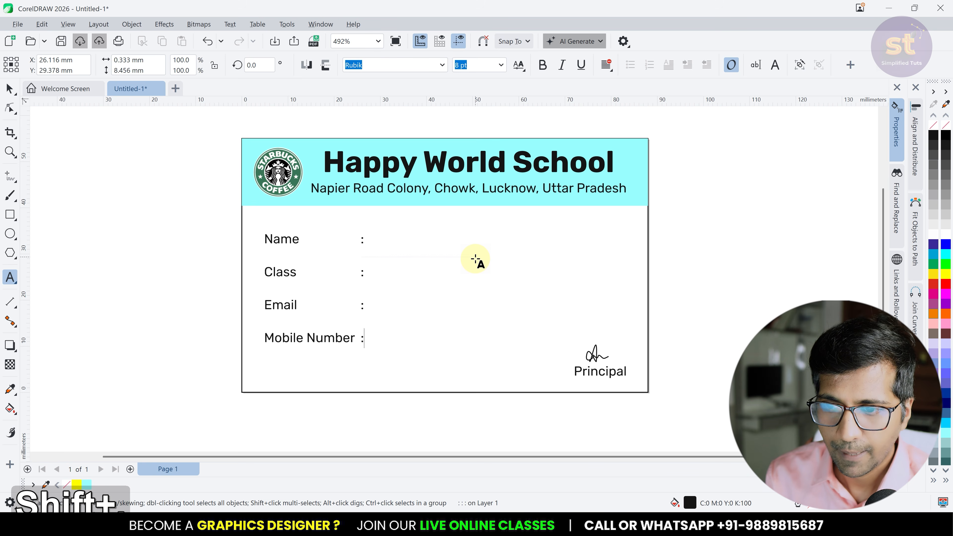
# - Copy the four-line label block to the right of the colons and break the copy apart into separate lines
pyautogui.scroll(1, 297, 341)
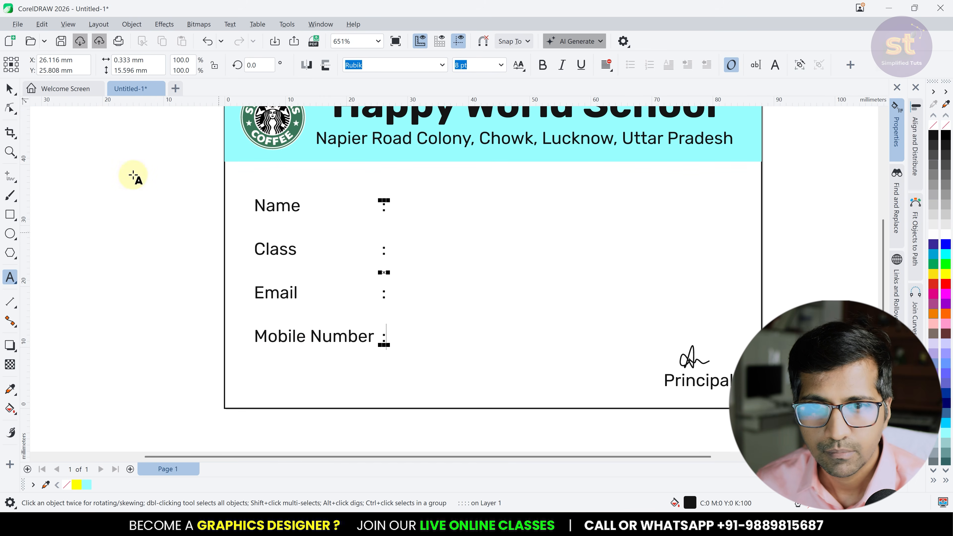
pyautogui.hotkey('ctrl', 'space')
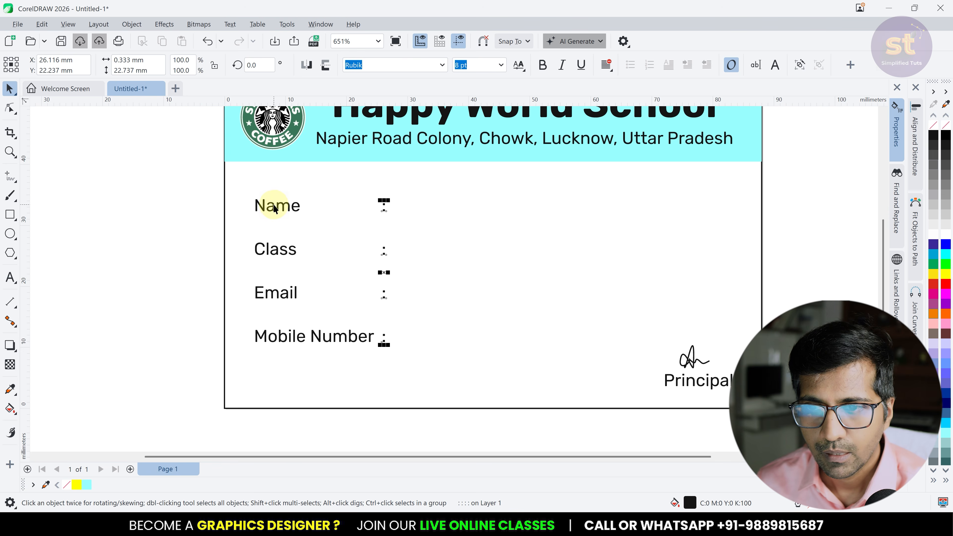
pyautogui.moveTo(275, 208); pyautogui.dragTo(417, 218)
pyautogui.hotkey('ctrl', 'k')
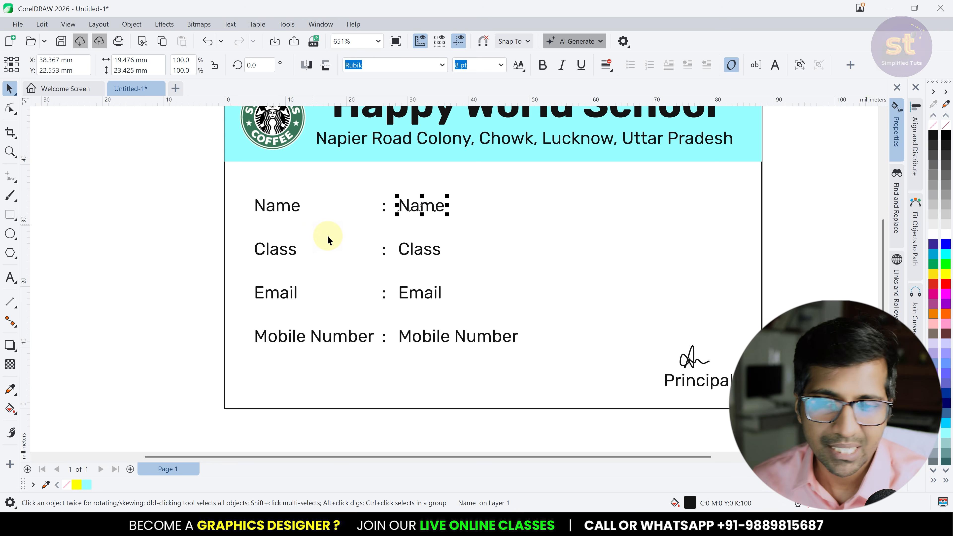
pyautogui.scroll(-1, 328, 236)
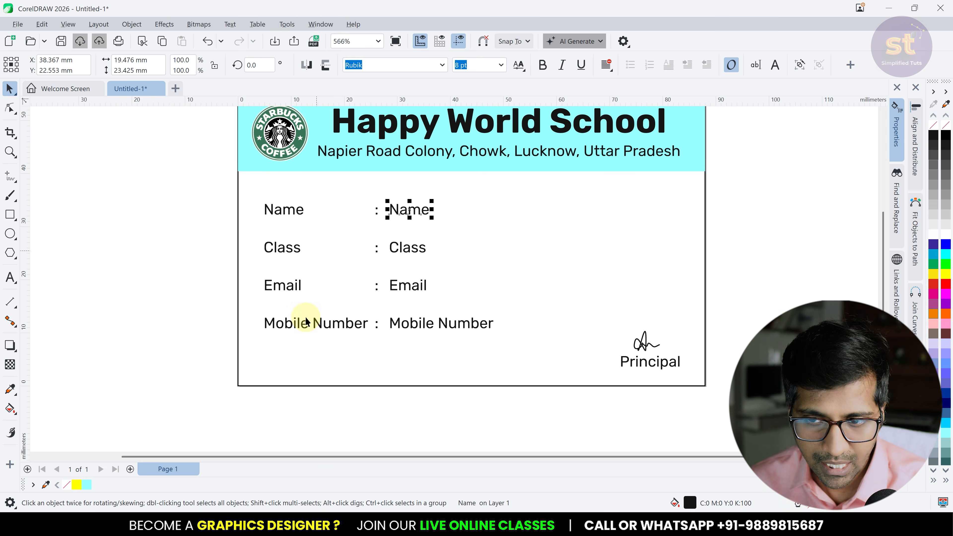
pyautogui.click(403, 292)
pyautogui.click(403, 322)
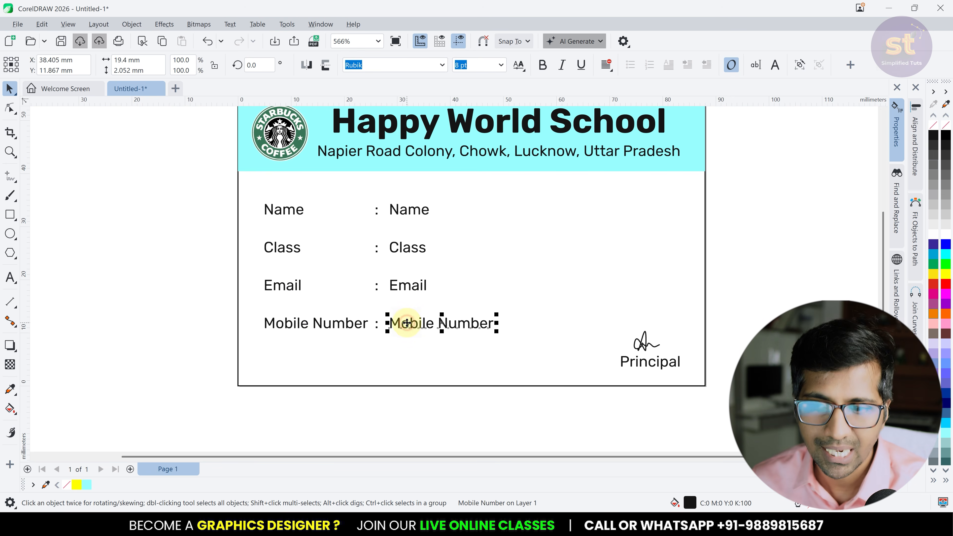
pyautogui.scroll(-2, 401, 318)
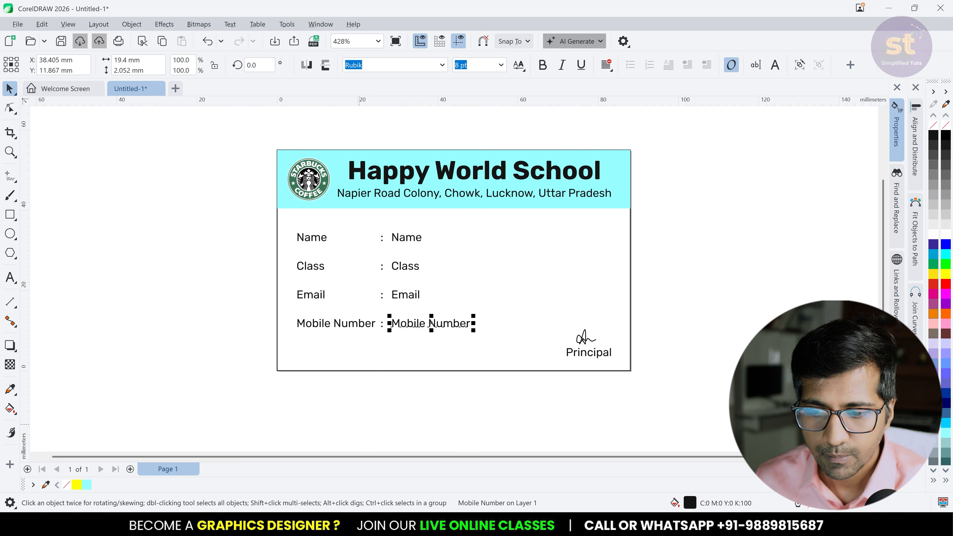
# - Switch to the icard.xlsx workbook in Excel, maximize its window and enlarge the sheet view to 175%, starting from column A
pyautogui.click(413, 525)
pyautogui.moveTo(603, 179); pyautogui.dragTo(608, 175)
pyautogui.doubleClick(609, 175)
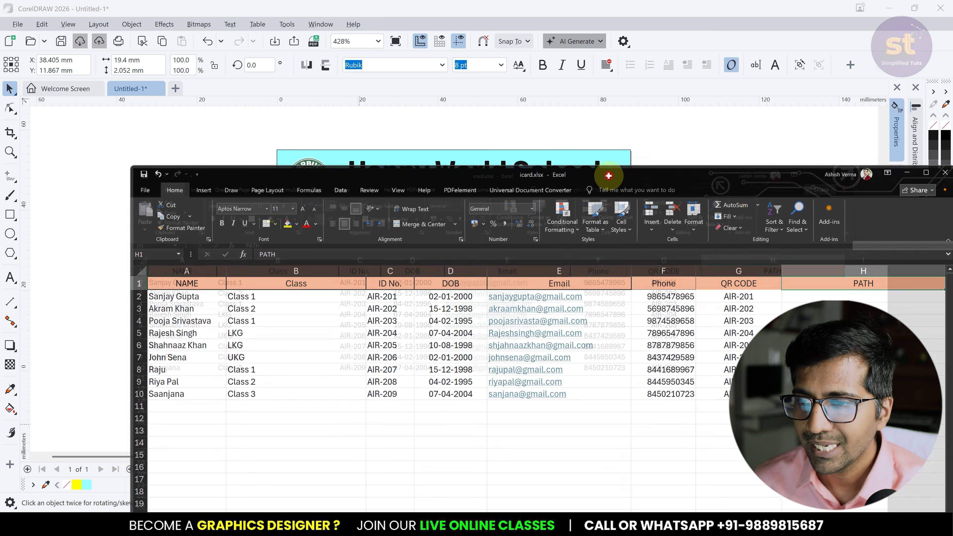
pyautogui.scroll(5, 121, 179)
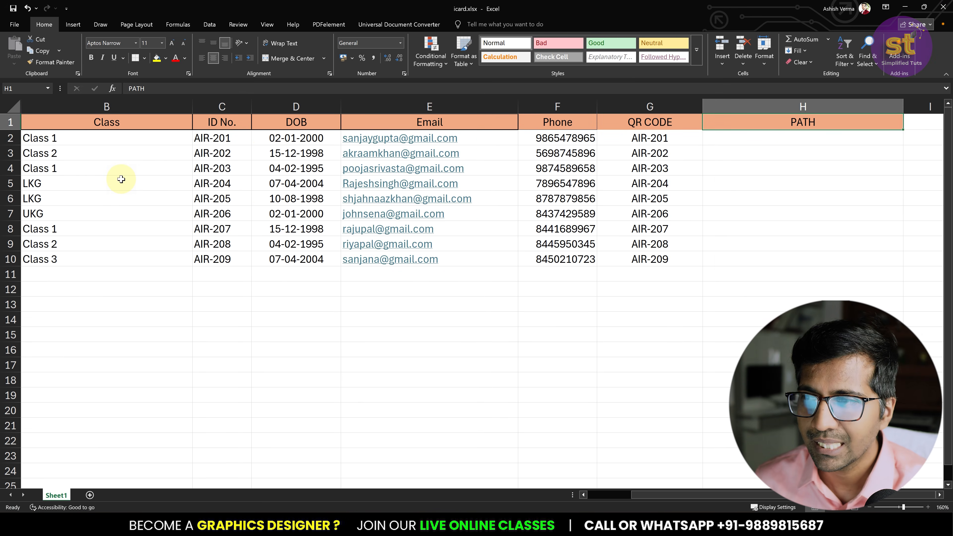
pyautogui.scroll(1, 121, 179)
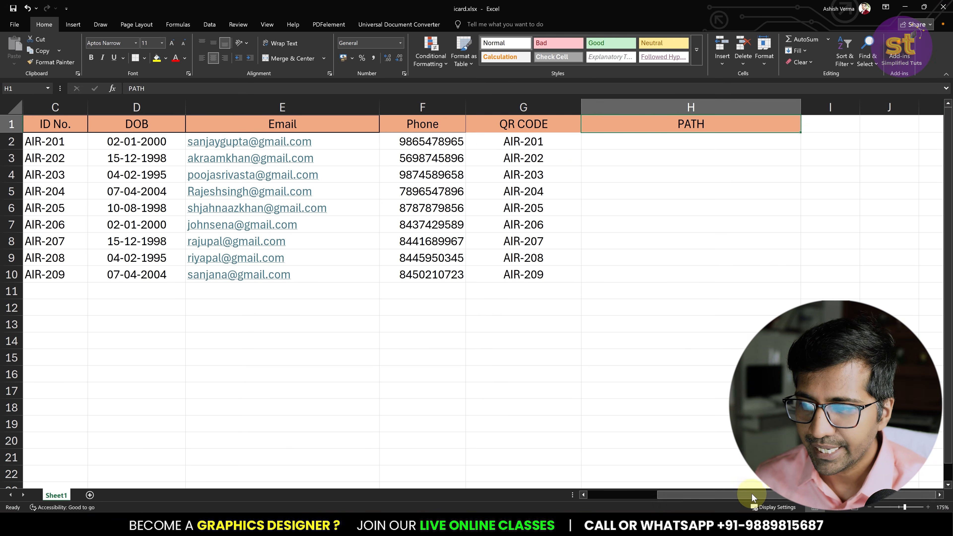
pyautogui.moveTo(751, 496); pyautogui.dragTo(637, 498)
pyautogui.click(457, 413)
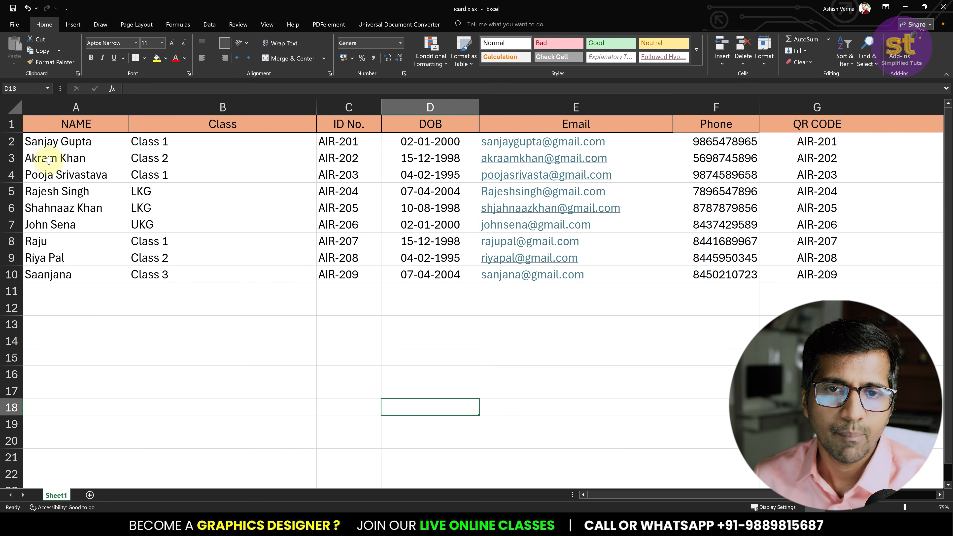
# - Review the student table's NAME, ID No. and DOB columns and their entries
pyautogui.moveTo(44, 158); pyautogui.dragTo(82, 276)
pyautogui.click(82, 276)
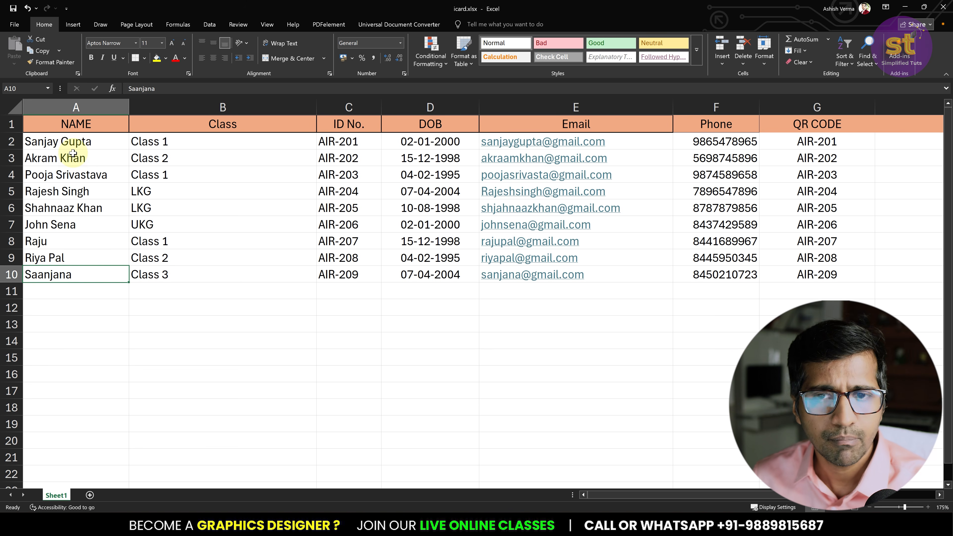
pyautogui.click(78, 124)
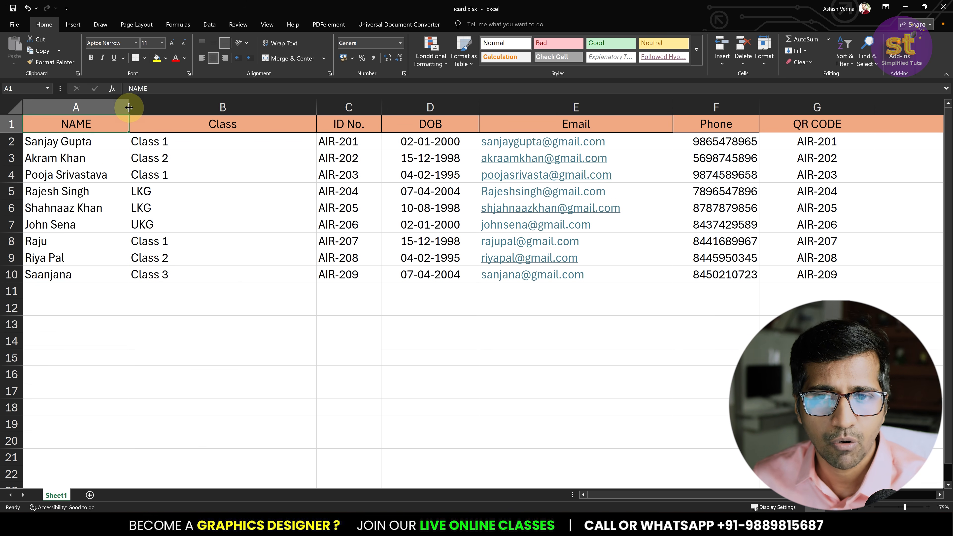
pyautogui.moveTo(129, 109); pyautogui.dragTo(168, 117)
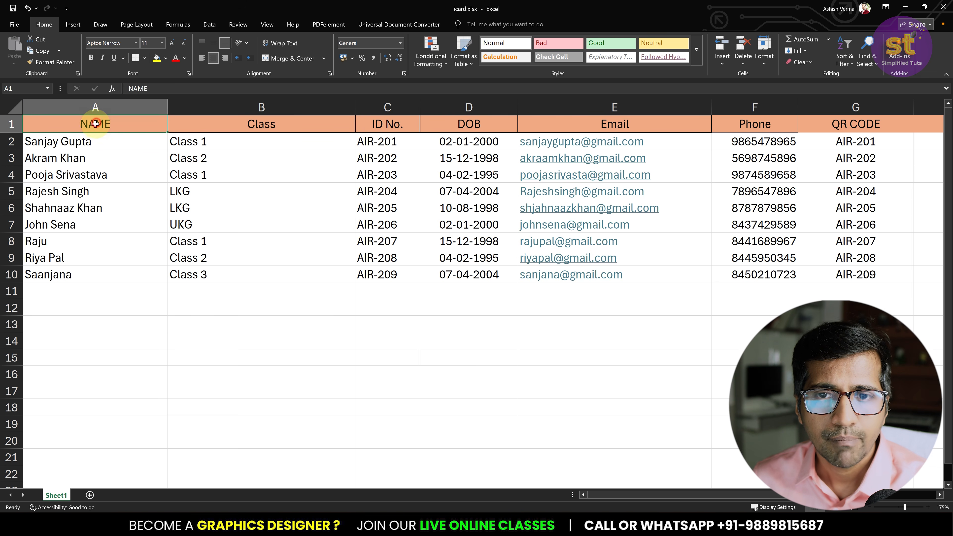
pyautogui.moveTo(102, 141); pyautogui.dragTo(101, 278)
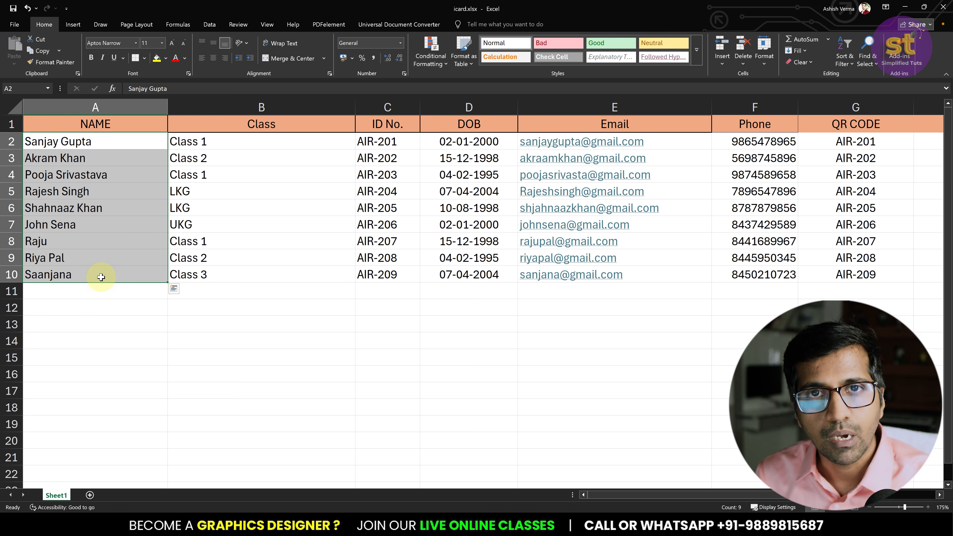
pyautogui.click(388, 139)
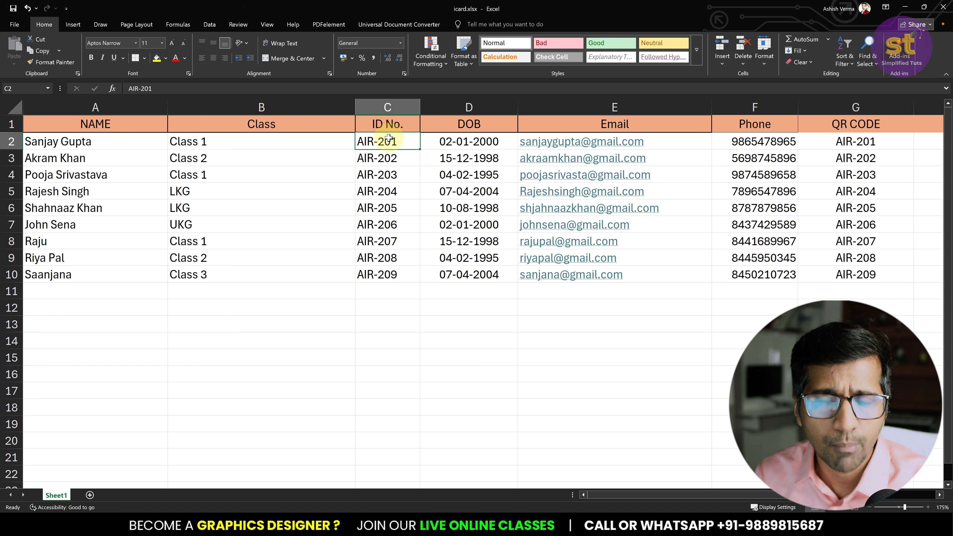
pyautogui.click(486, 123)
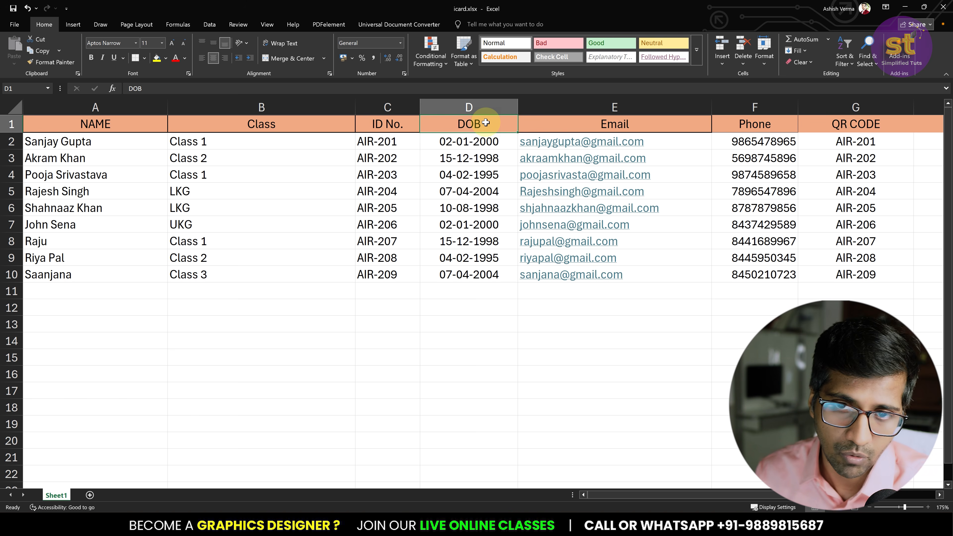
# - Narrow the NAME and Class columns so they fit their contents more closely
pyautogui.click(139, 122)
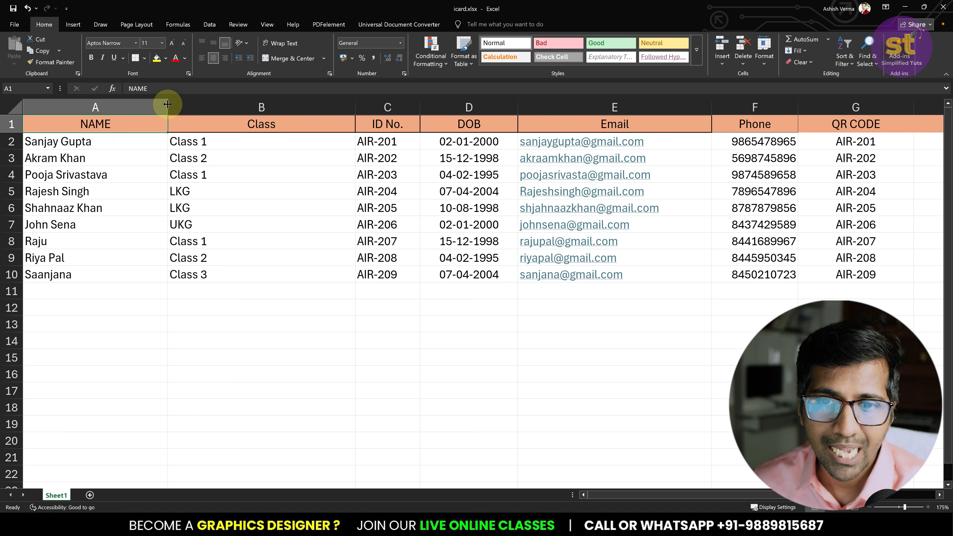
pyautogui.moveTo(167, 104); pyautogui.dragTo(136, 105)
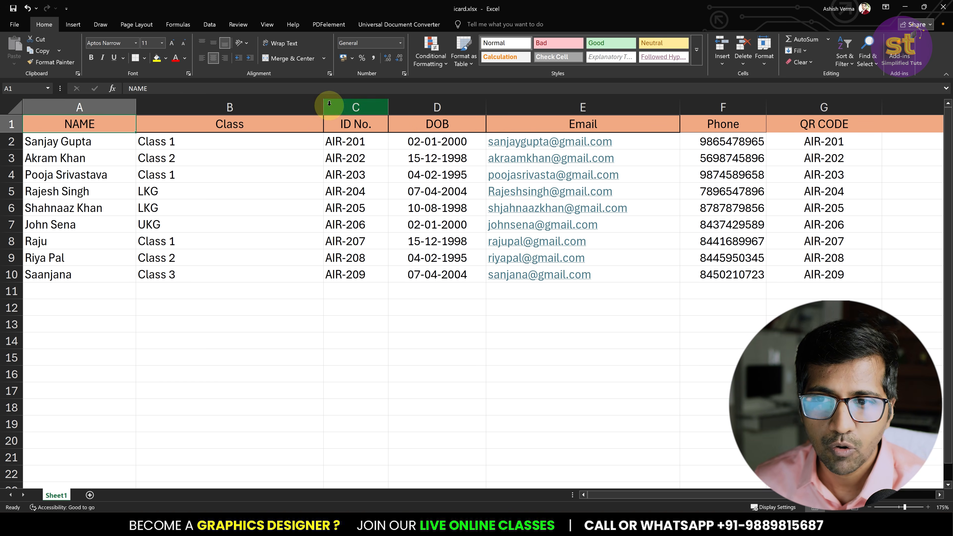
pyautogui.moveTo(324, 105); pyautogui.dragTo(219, 117)
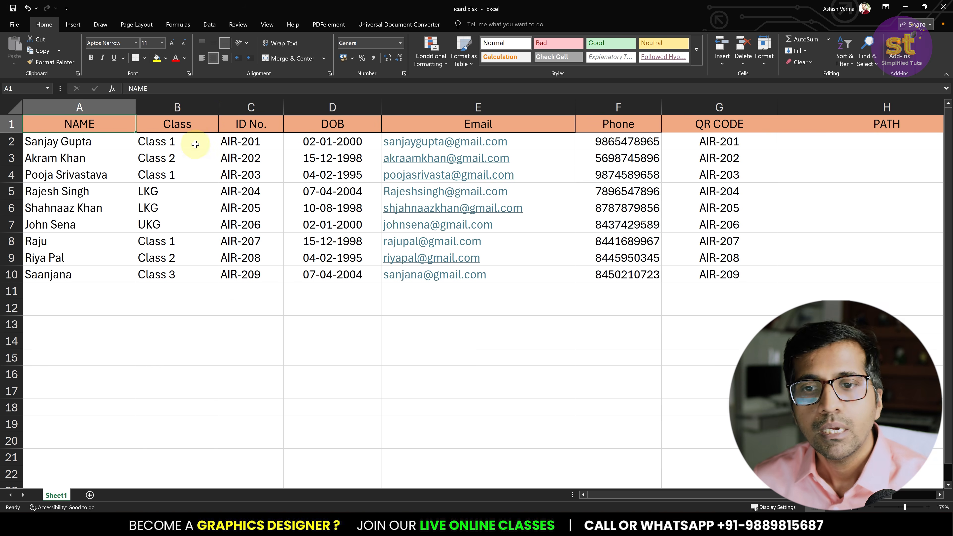
# - Review the Class entries against the first two students' names, and the remaining column headings through PATH
pyautogui.click(190, 126)
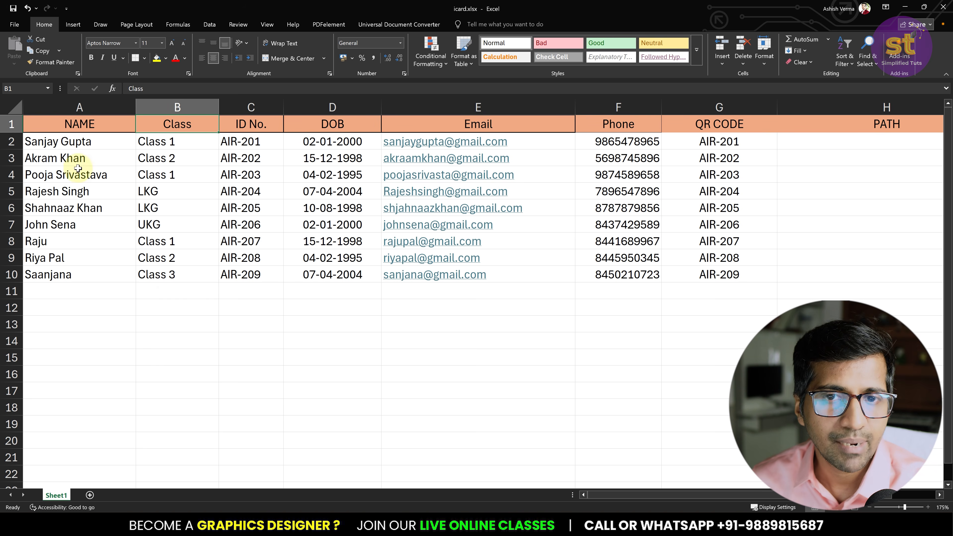
pyautogui.click(72, 144)
pyautogui.click(147, 143)
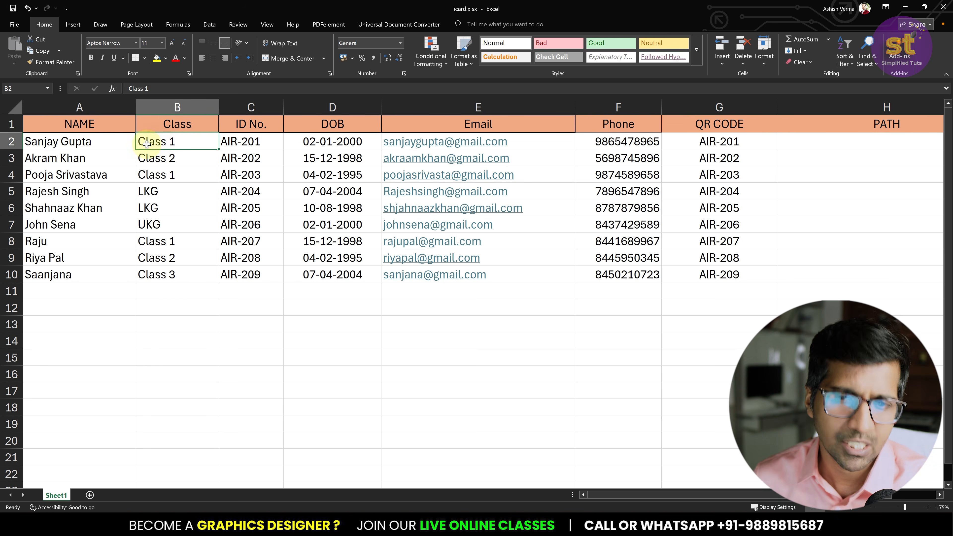
pyautogui.click(90, 160)
pyautogui.click(150, 157)
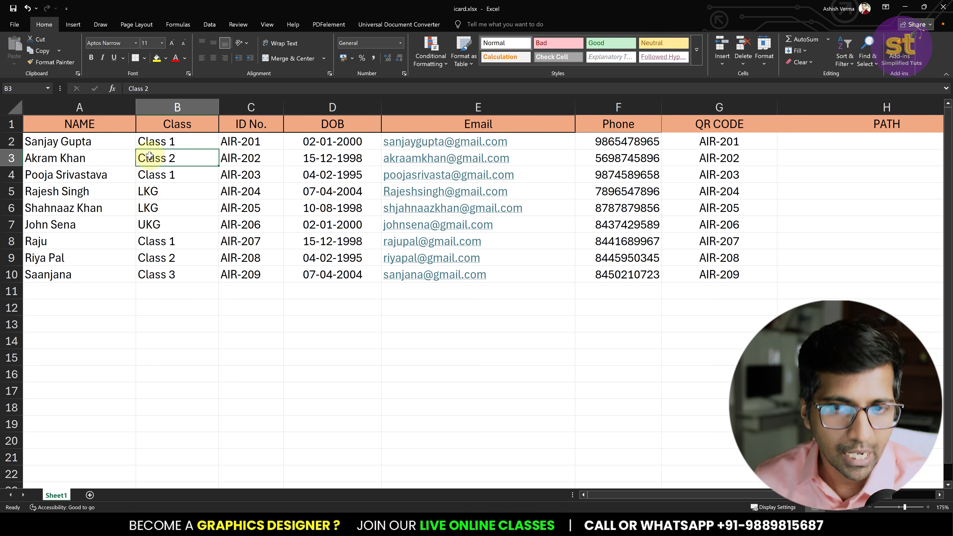
pyautogui.click(230, 124)
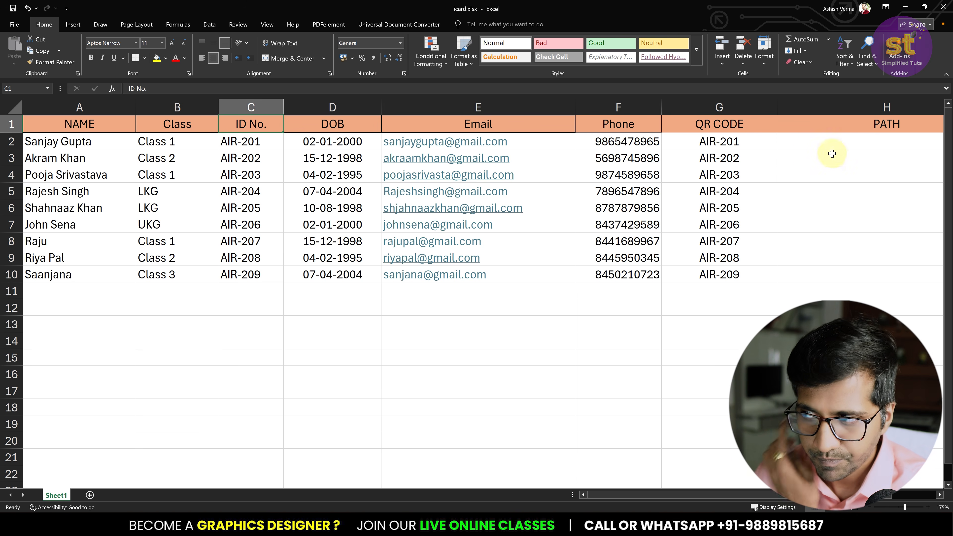
pyautogui.moveTo(642, 499); pyautogui.dragTo(555, 501)
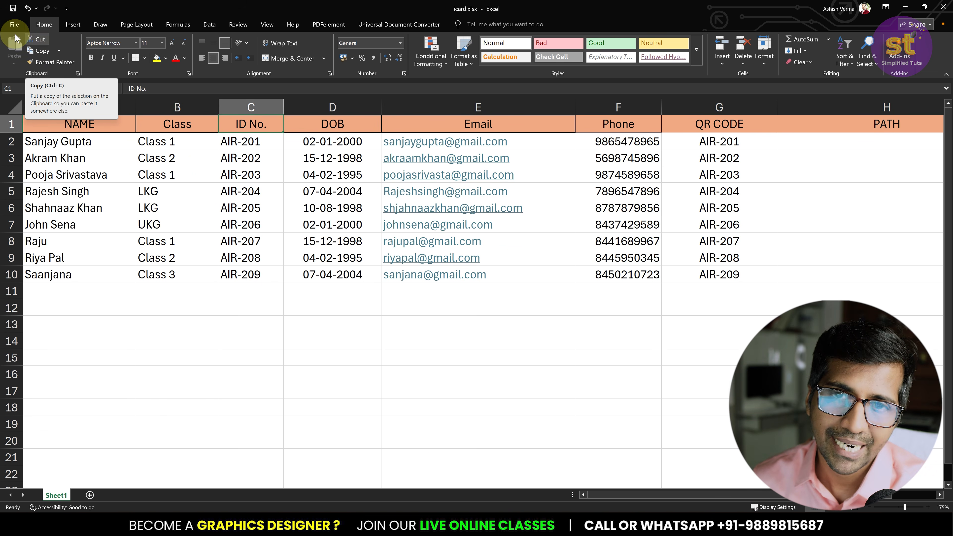
# - Start saving a copy of the workbook to the Desktop with the file name New-id-card
pyautogui.click(19, 25)
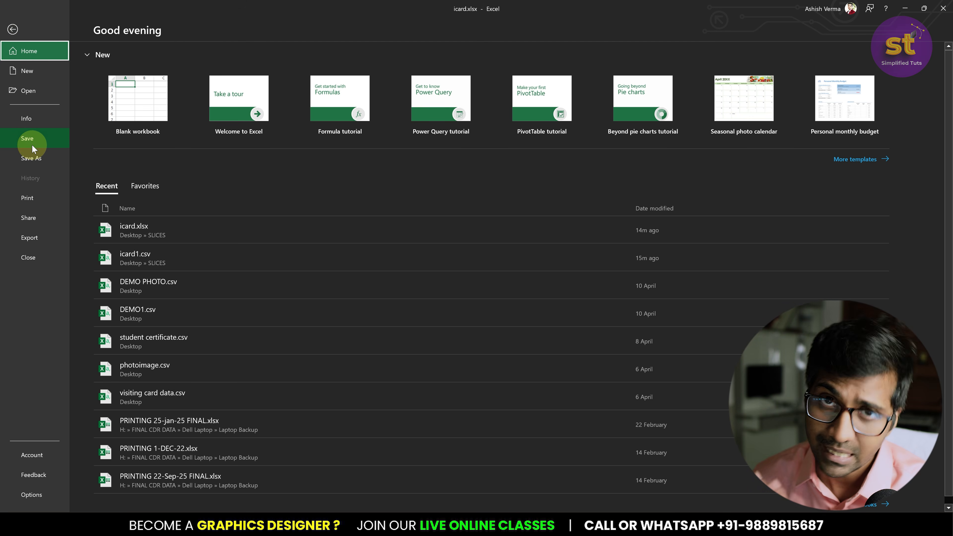
pyautogui.click(35, 162)
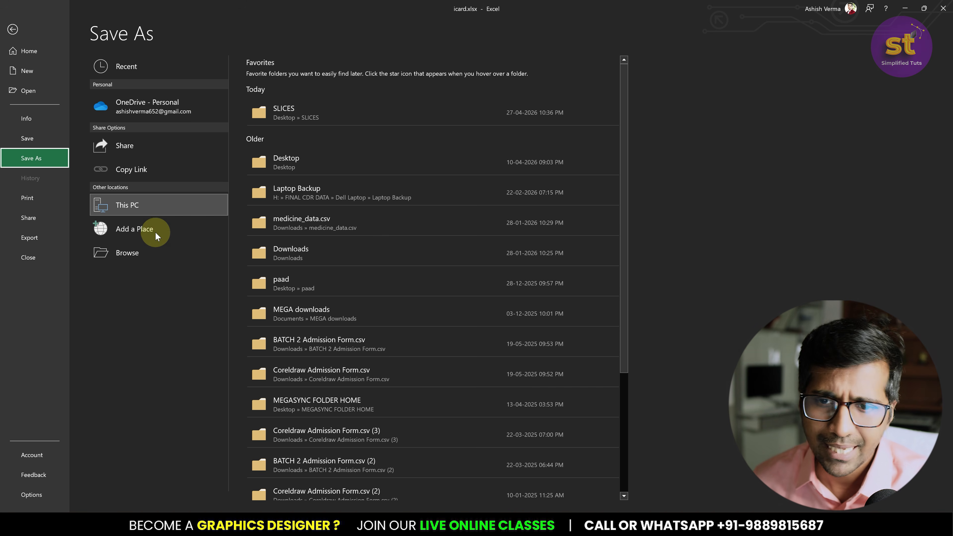
pyautogui.click(130, 251)
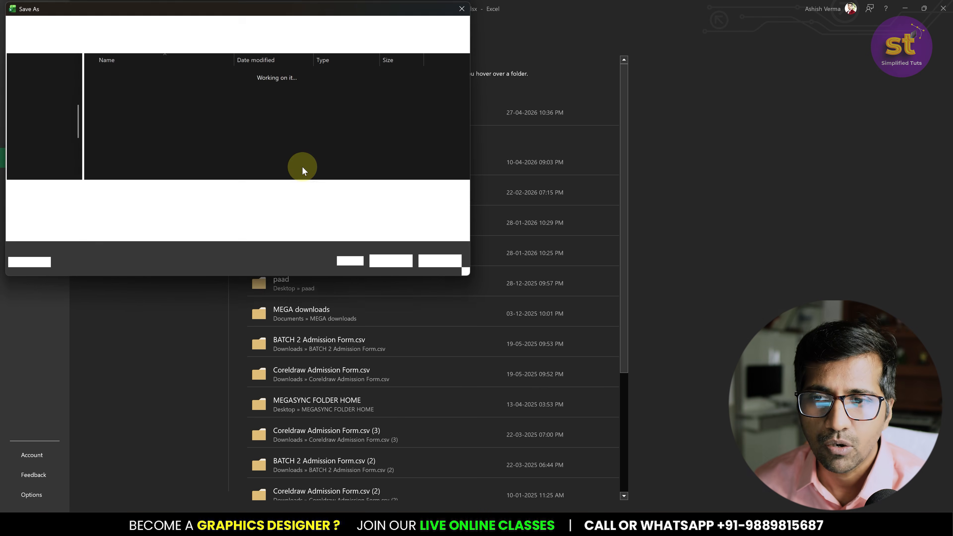
pyautogui.scroll(3, 38, 138)
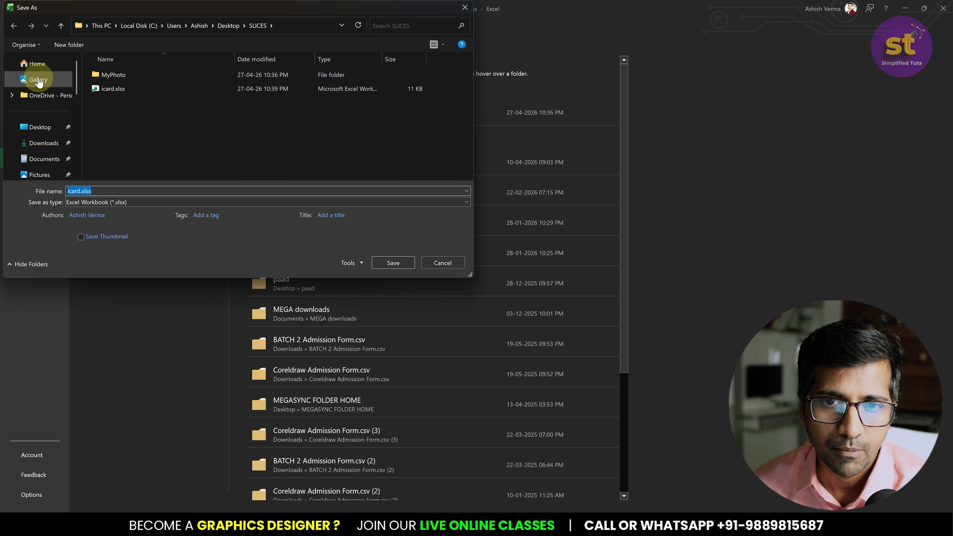
pyautogui.click(40, 127)
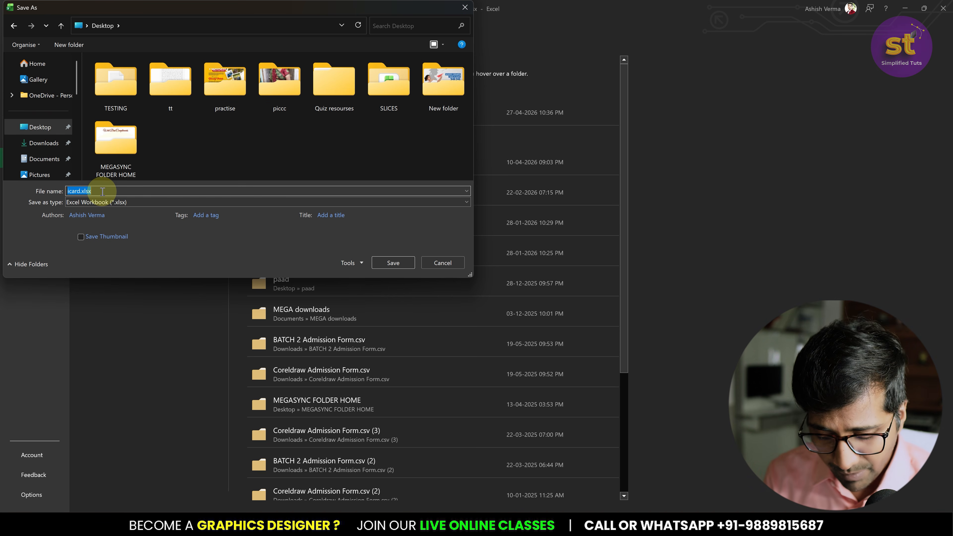
pyautogui.write('New-id-card')
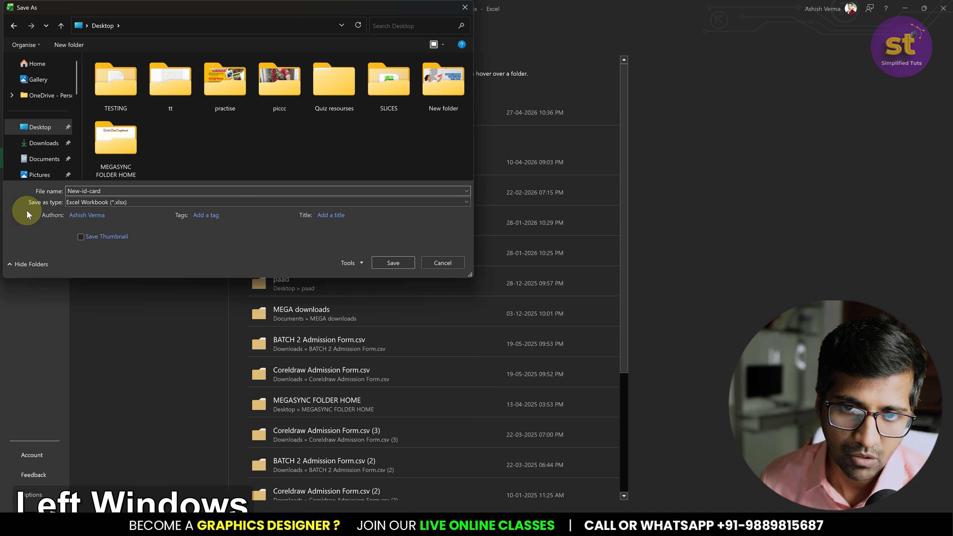
# - Set the file type to CSV (Comma delimited) (*.csv) and save the New-id-card copy
pyautogui.press('super+KP_Add')
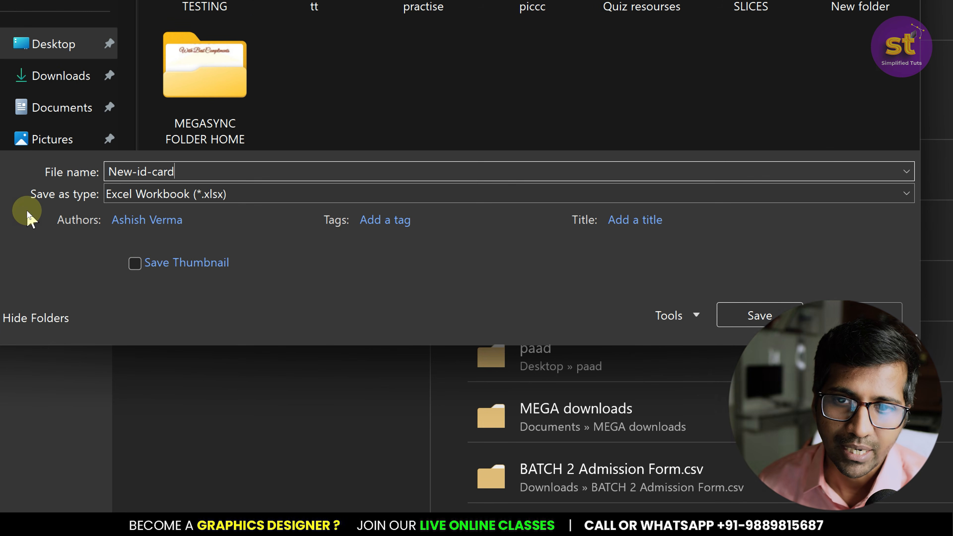
pyautogui.click(152, 195)
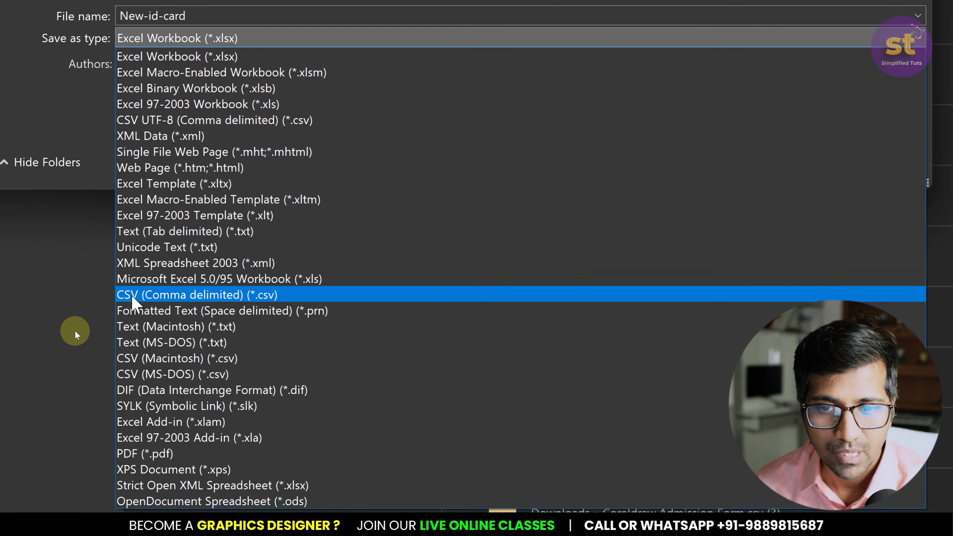
pyautogui.click(286, 296)
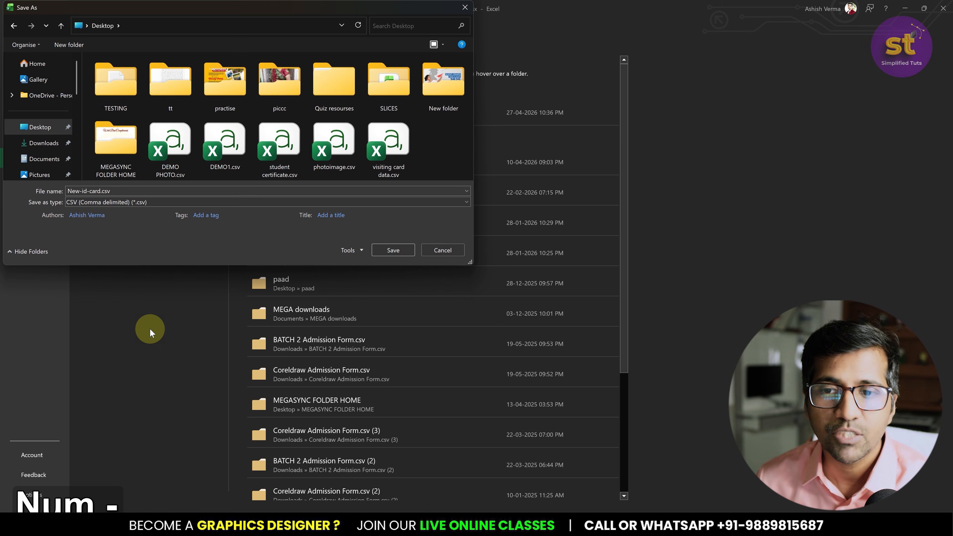
pyautogui.click(399, 248)
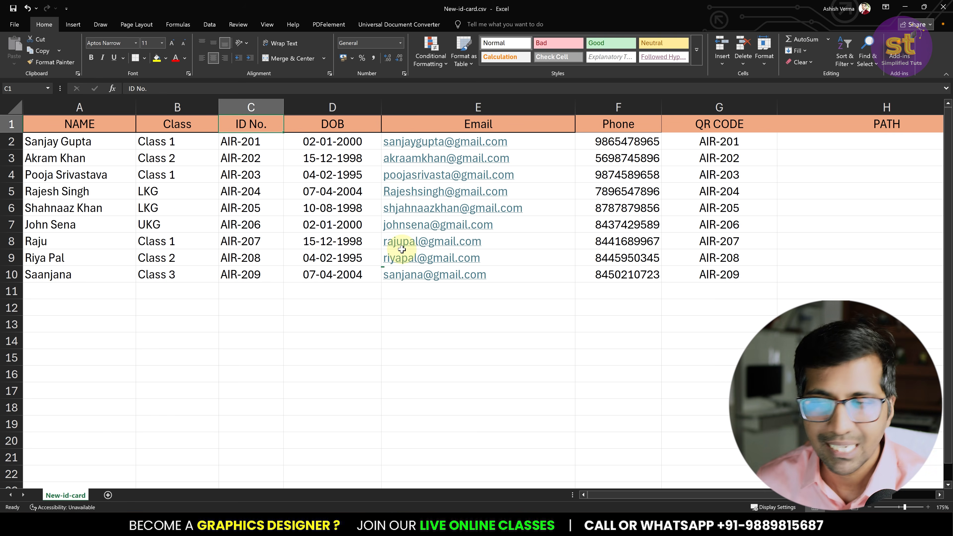
# - Minimize Excel to return to CorelDRAW and select the cyan header rectangle of the card
pyautogui.click(904, 7)
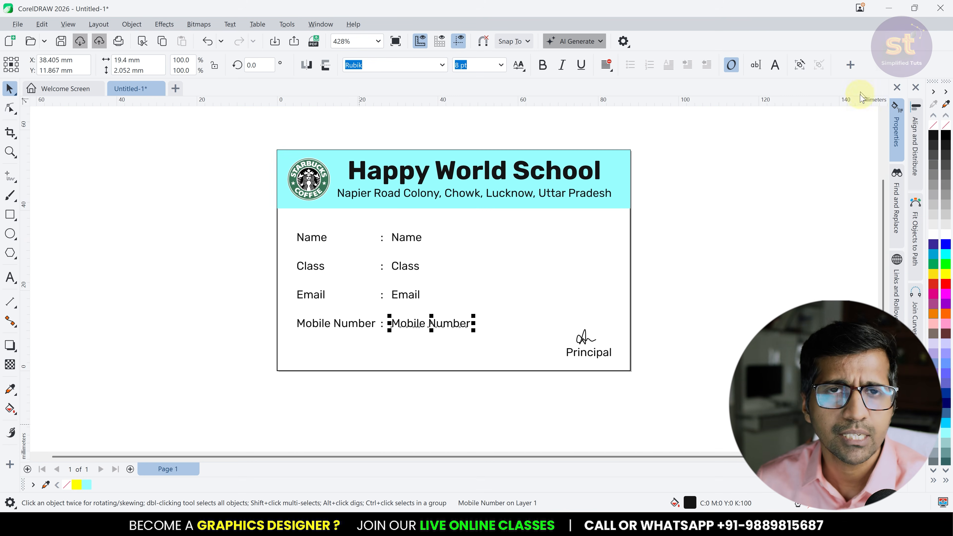
pyautogui.click(823, 239)
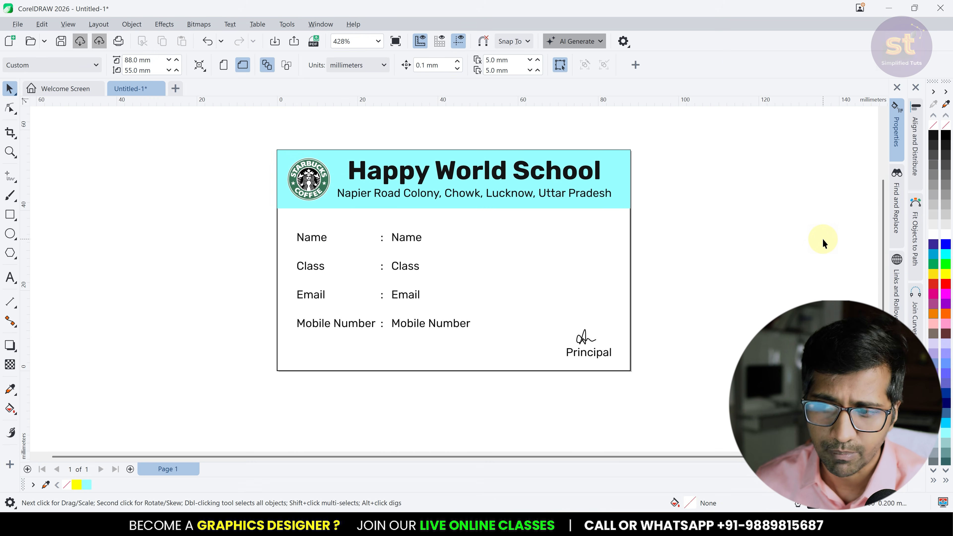
pyautogui.click(610, 258)
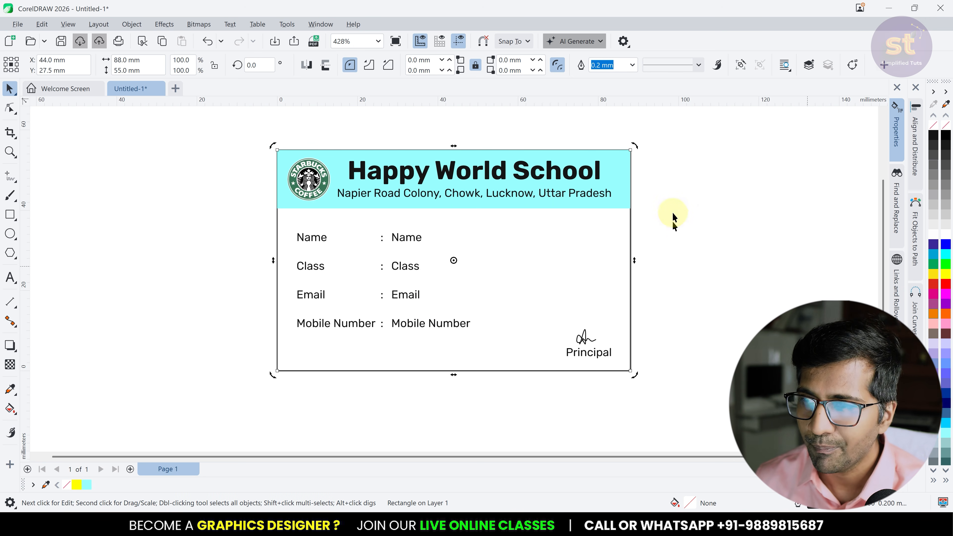
pyautogui.click(607, 186)
pyautogui.click(606, 187)
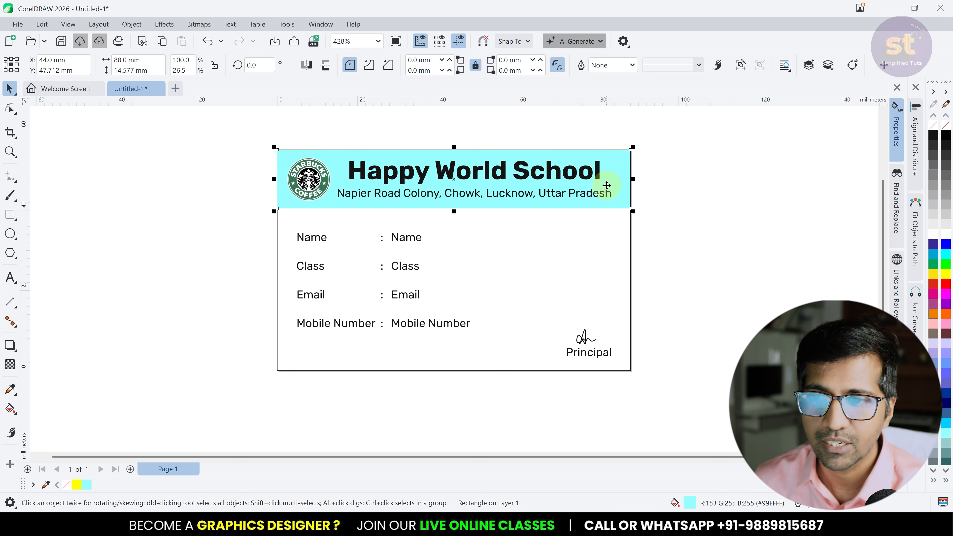
# - Duplicate the school logo from the header and enlarge the copy to about 28 mm wide over the student fields
pyautogui.click(667, 189)
pyautogui.click(330, 170)
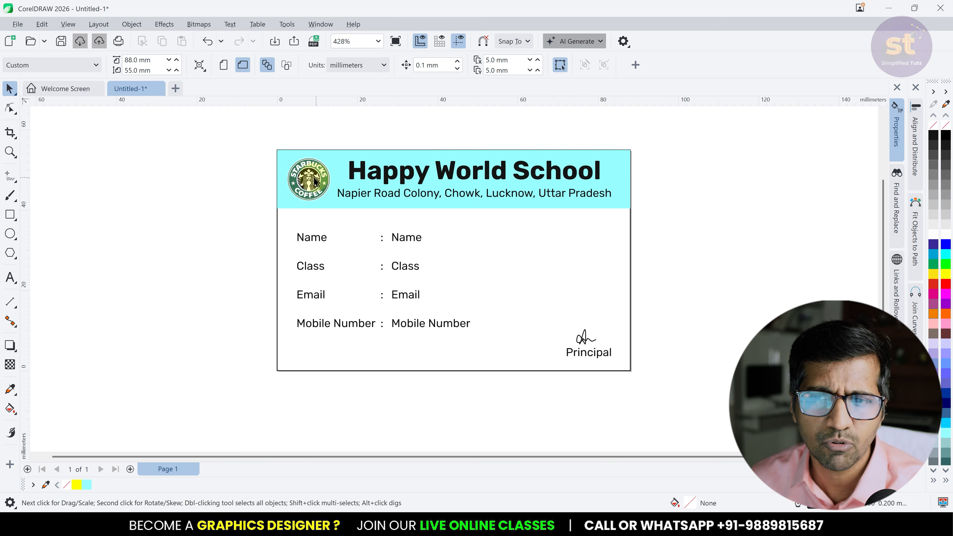
pyautogui.moveTo(330, 170); pyautogui.dragTo(529, 216)
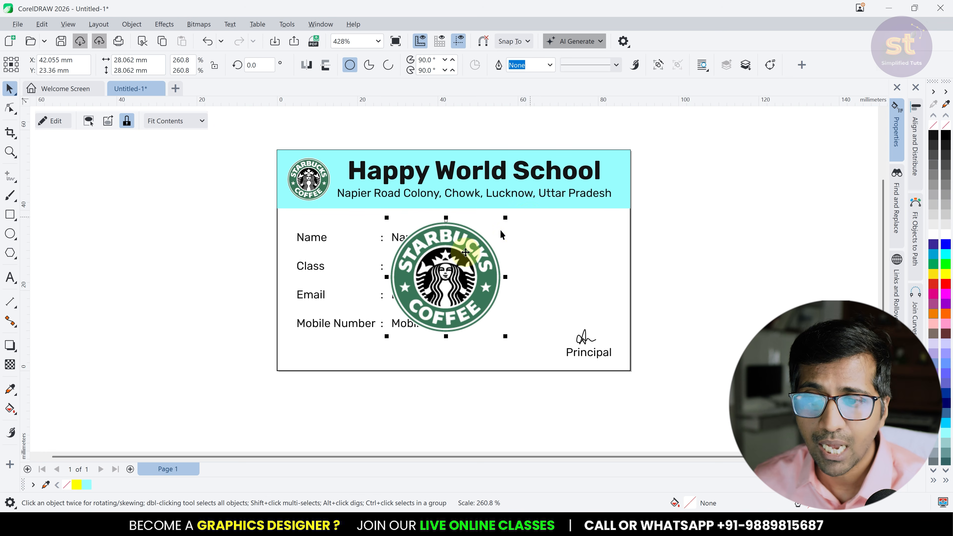
# - Try to convert the enlarged logo copy to a 300 dpi CMYK bitmap without a transparent background
pyautogui.click(198, 24)
pyautogui.click(221, 37)
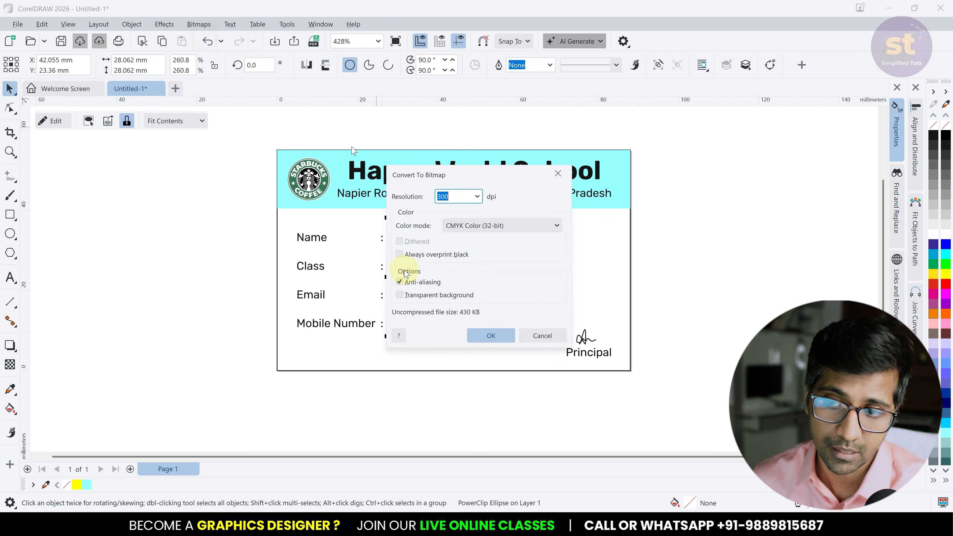
pyautogui.click(502, 340)
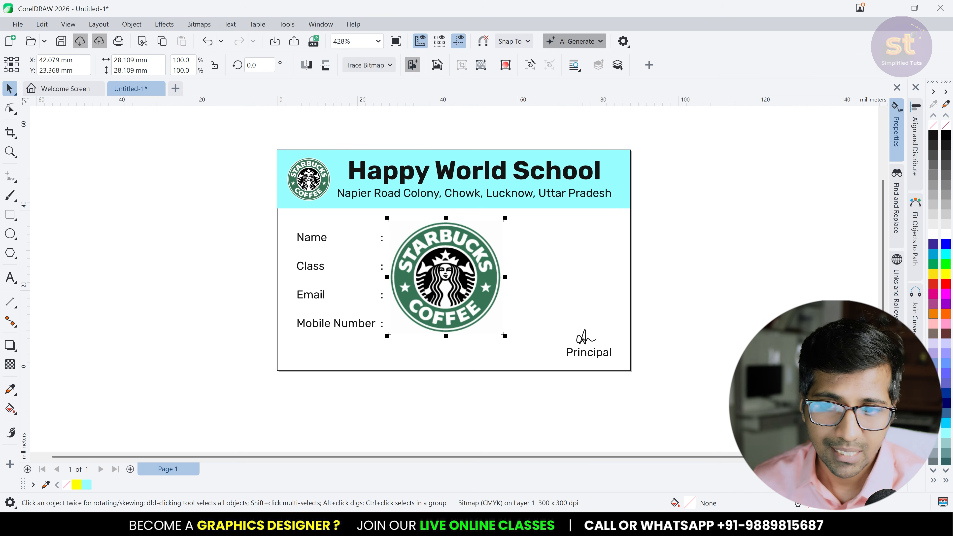
pyautogui.hotkey('ctrl', 'z')
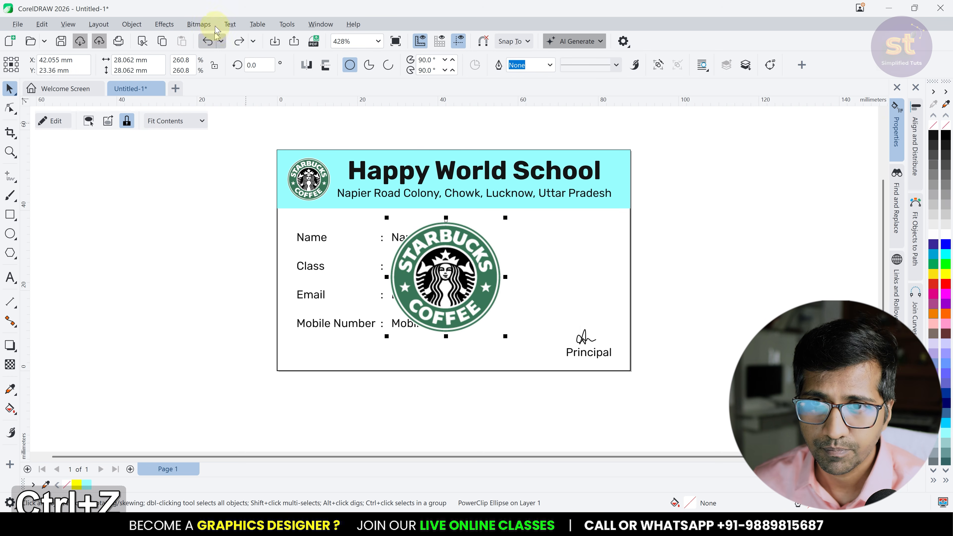
# - Convert the enlarged logo copy to a 300 dpi CMYK bitmap with a transparent background
pyautogui.click(199, 24)
pyautogui.click(208, 39)
pyautogui.click(397, 296)
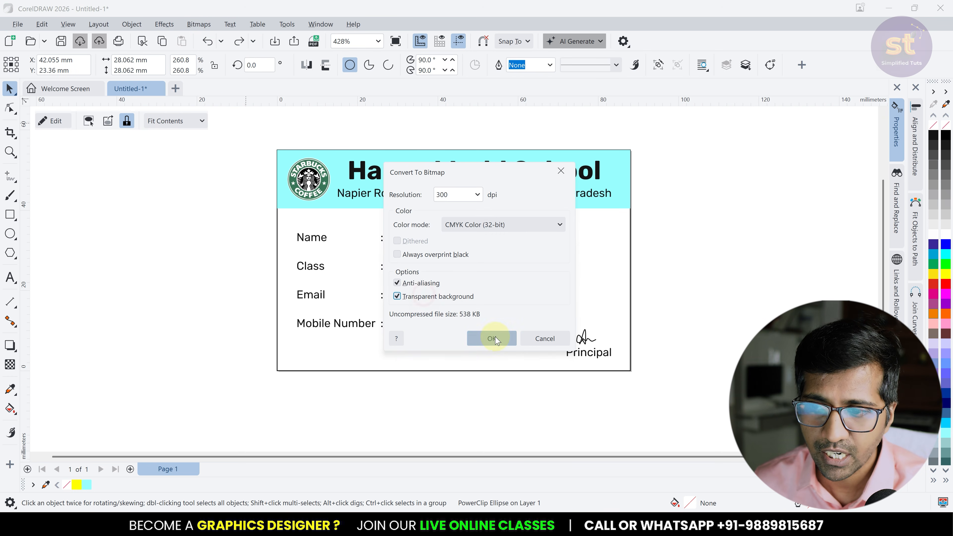
pyautogui.click(495, 339)
# - Apply a uniform transparency of 90 to the large logo bitmap and send it to the back
pyautogui.click(9, 364)
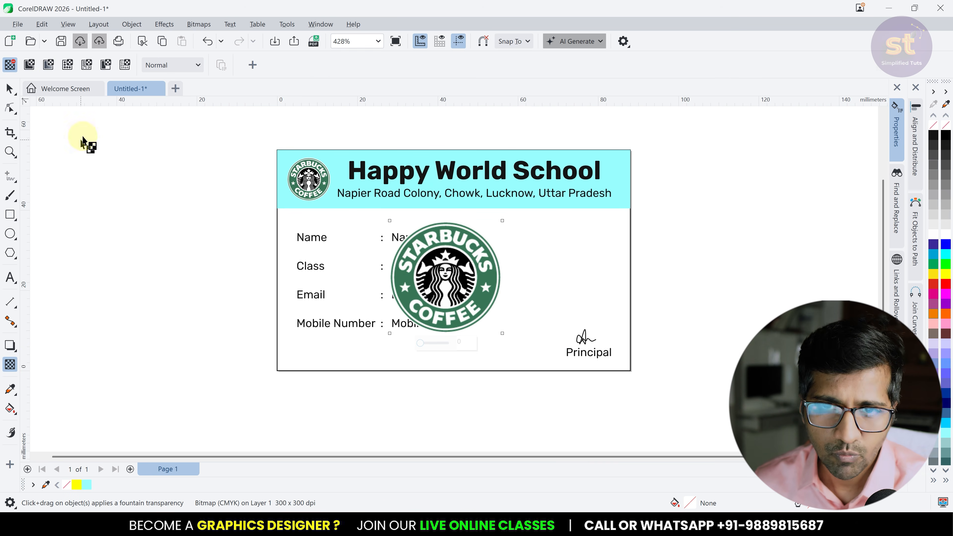
pyautogui.click(46, 67)
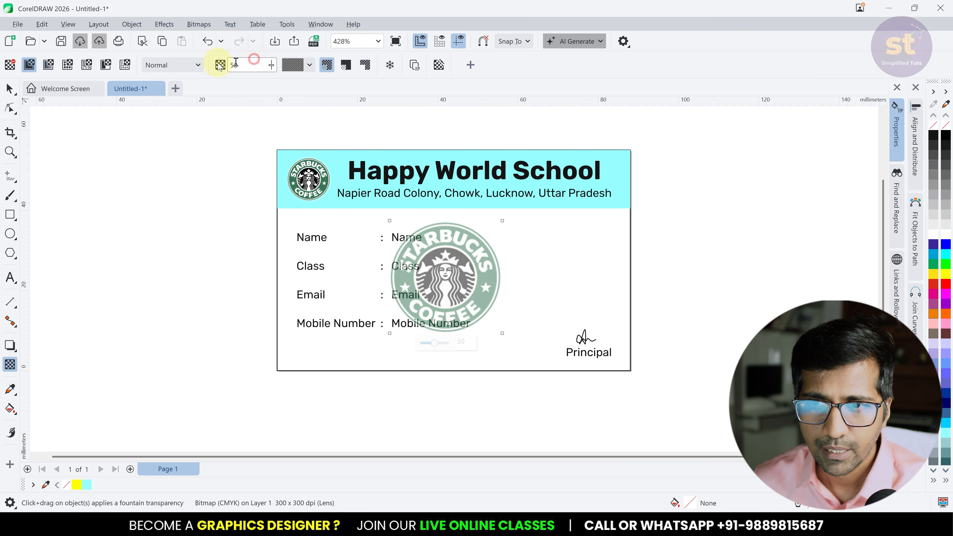
pyautogui.write('90')
pyautogui.press('Return')
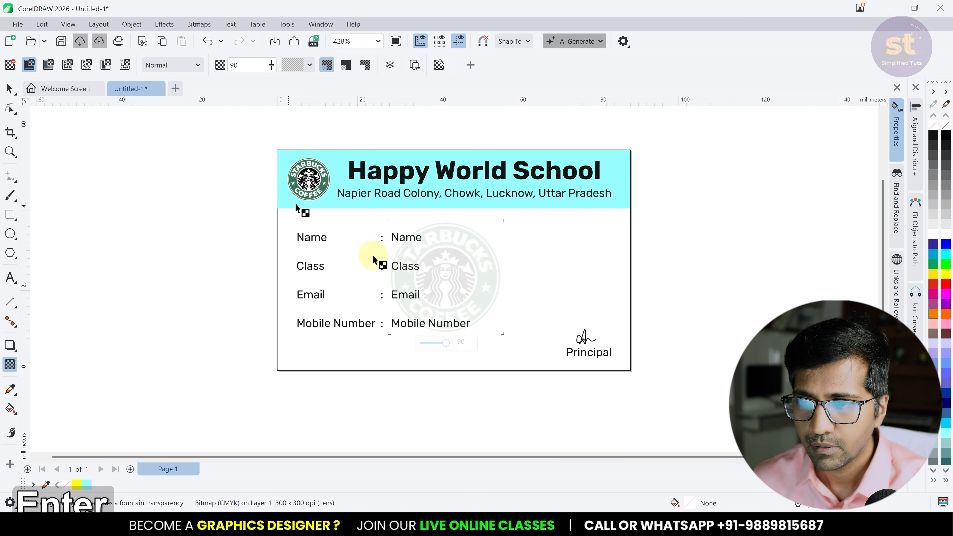
pyautogui.press('space')
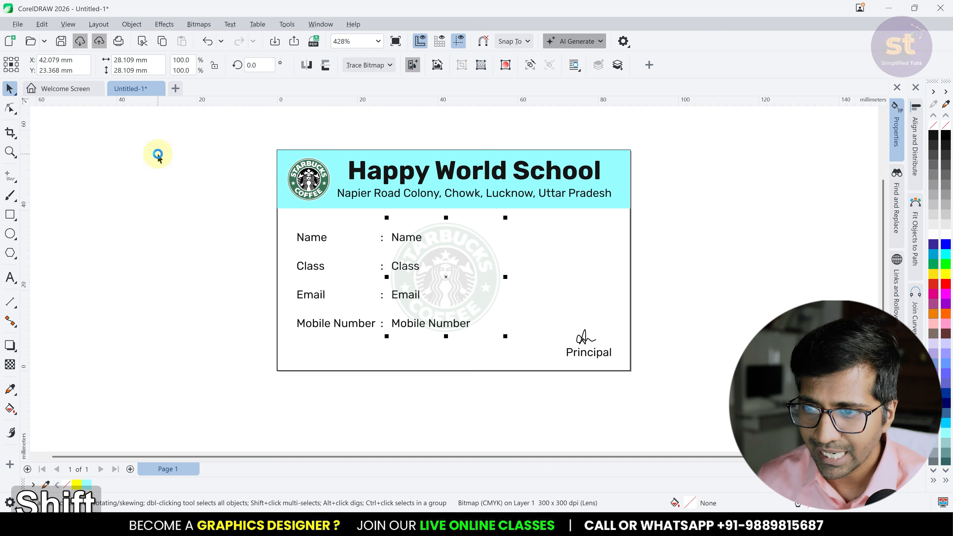
pyautogui.hotkey('shift', 'pagedown')
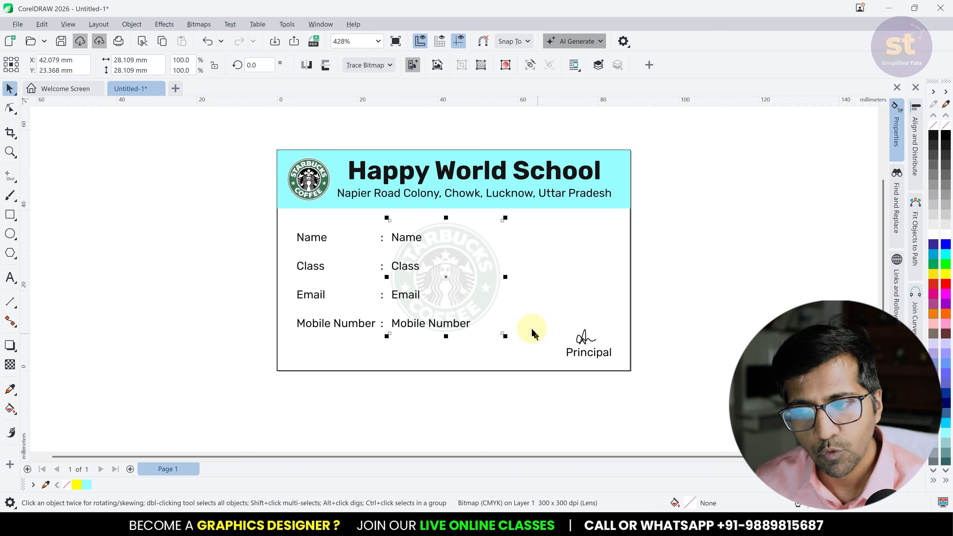
# - Fill the card's full-size background rectangle with pale yellow, #FFFFE8
pyautogui.click(499, 326)
pyautogui.hotkey('ctrl', 'z')
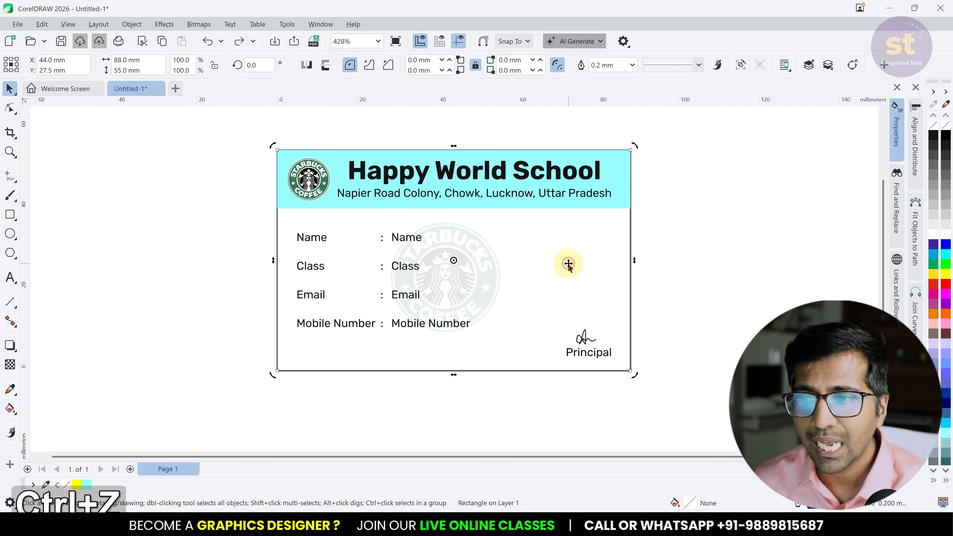
pyautogui.press('Escape')
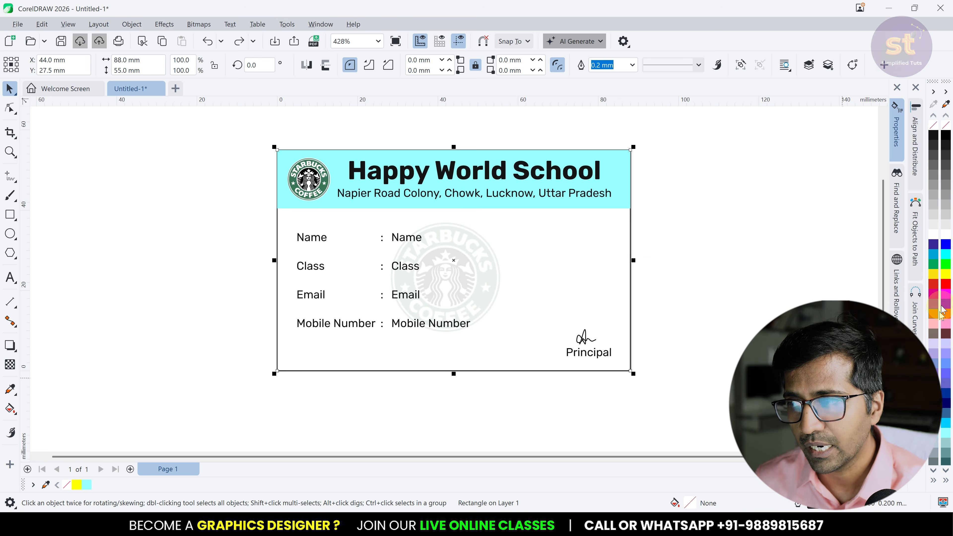
pyautogui.click(946, 274)
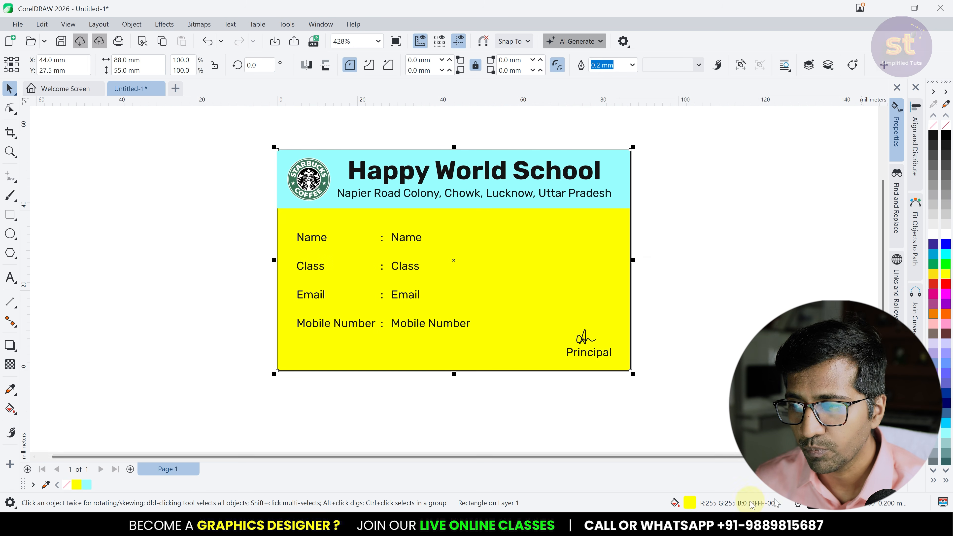
pyautogui.doubleClick(689, 503)
pyautogui.click(308, 153)
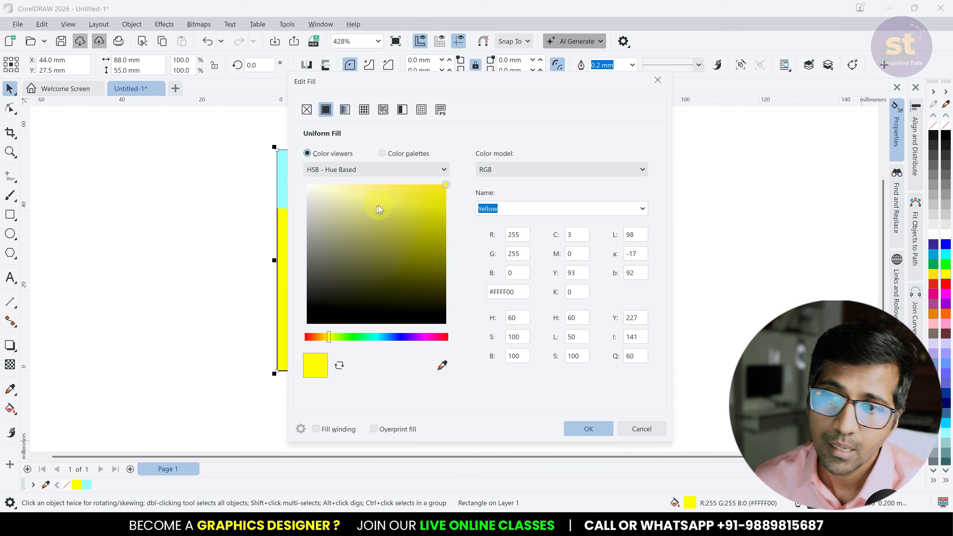
pyautogui.moveTo(380, 209); pyautogui.dragTo(316, 167)
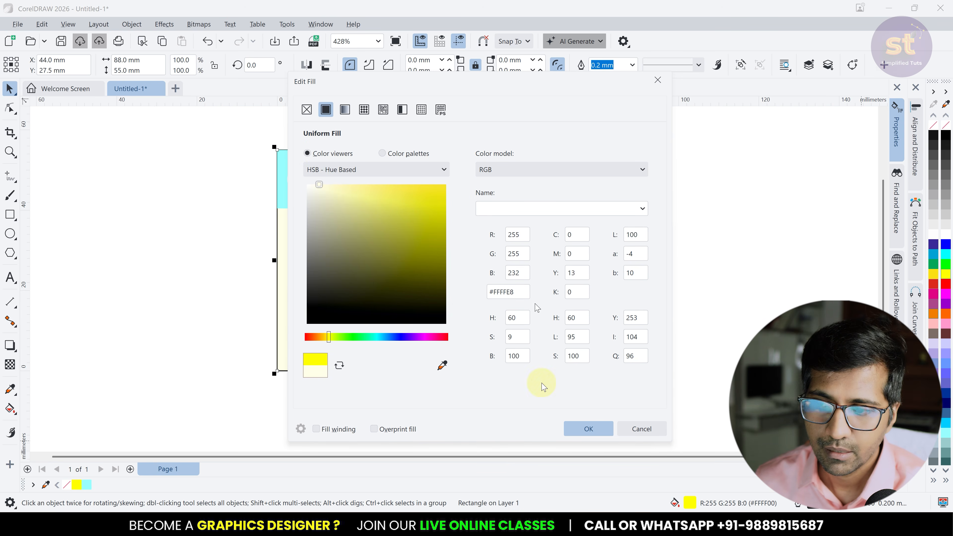
pyautogui.click(587, 431)
pyautogui.click(735, 340)
# - Change the card's header background to dark blue and the school name and address to white
pyautogui.scroll(1, 438, 261)
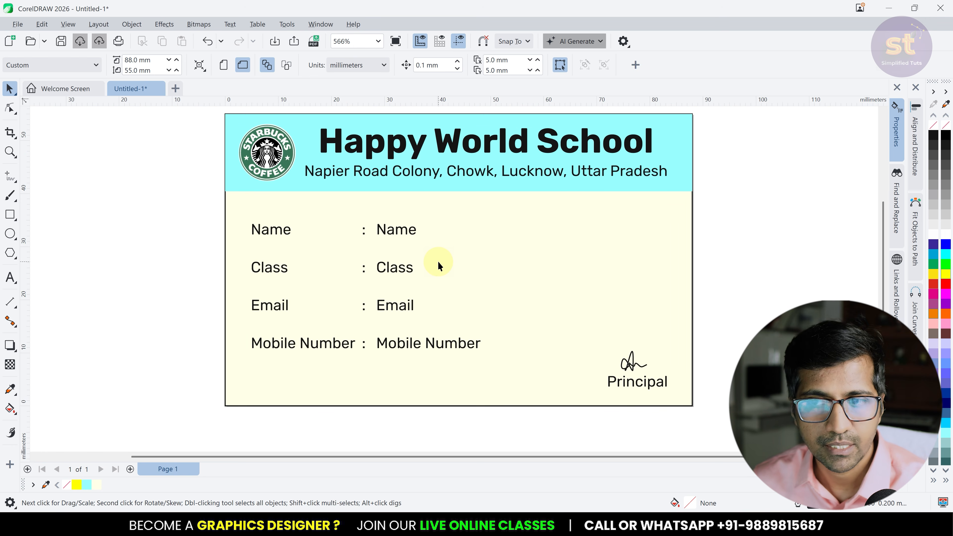
pyautogui.click(616, 182)
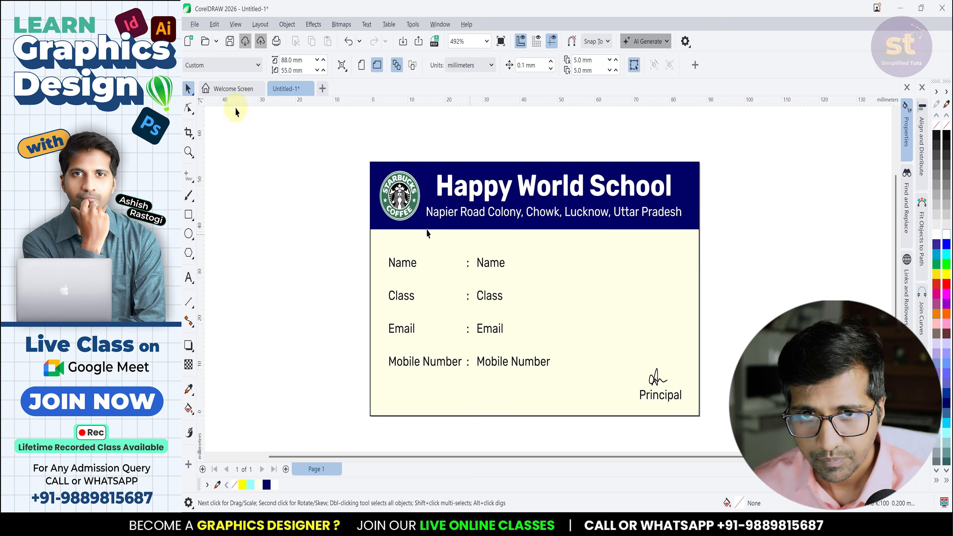
# - Remove the outline from the card's pale yellow background rectangle
pyautogui.click(626, 300)
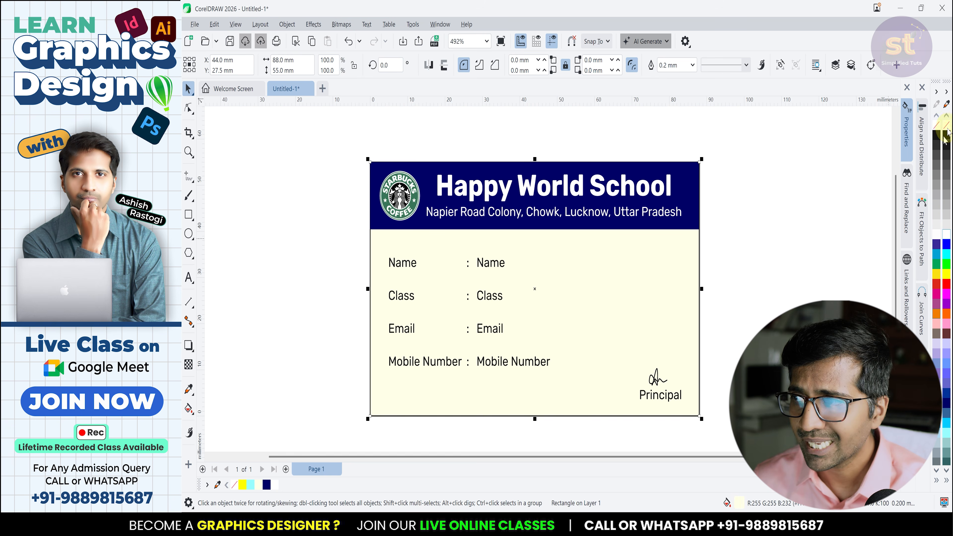
pyautogui.rightClick(947, 126)
pyautogui.click(829, 193)
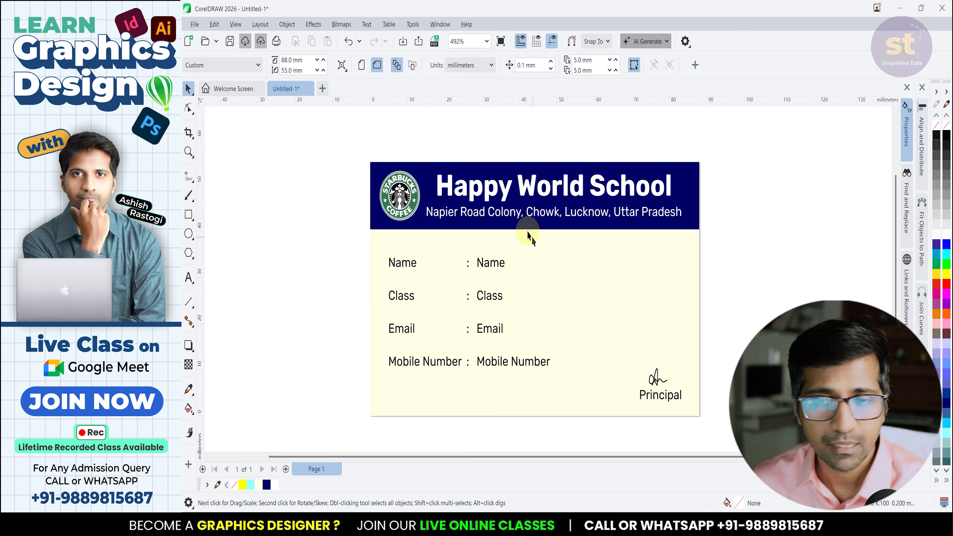
# - Create a print merge and import New-id-card.csv from the Desktop as its data source
pyautogui.click(196, 25)
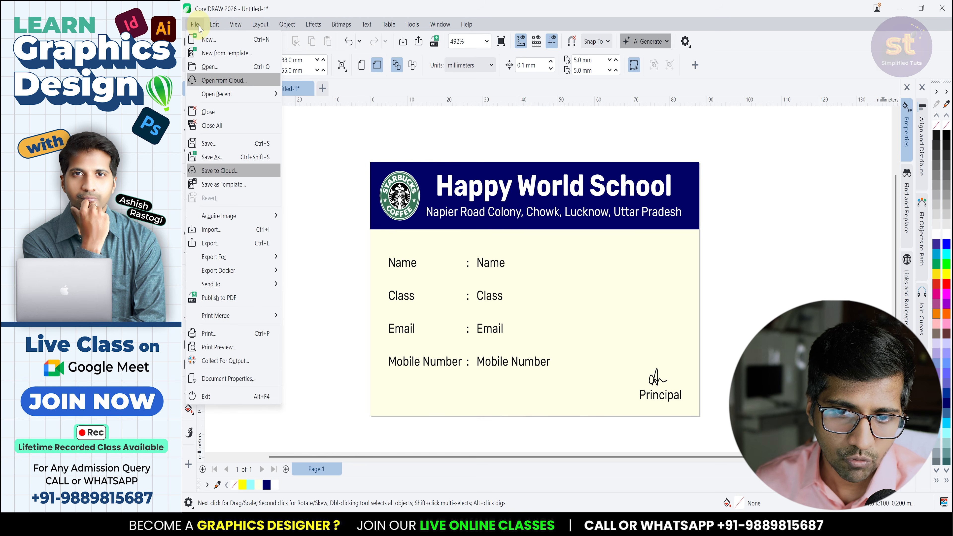
pyautogui.moveTo(218, 317)
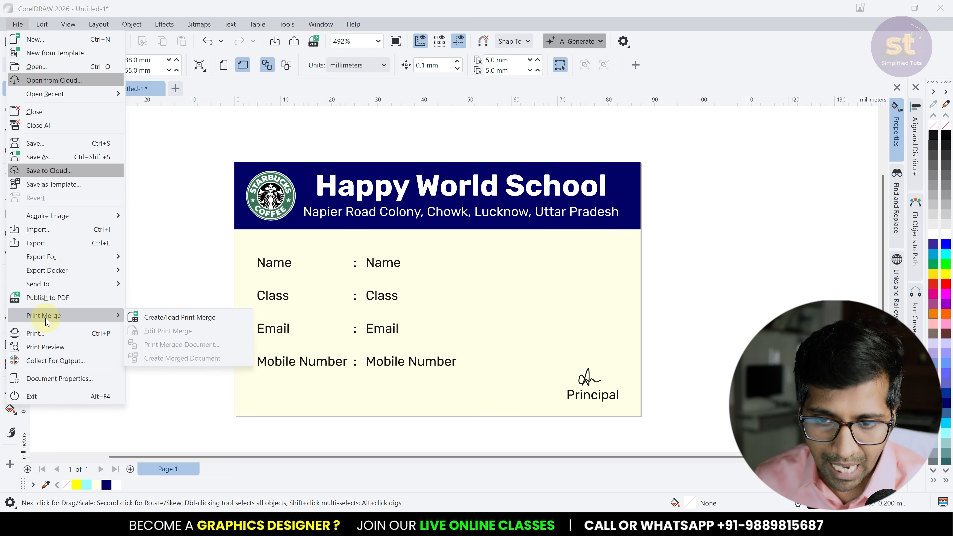
pyautogui.click(187, 320)
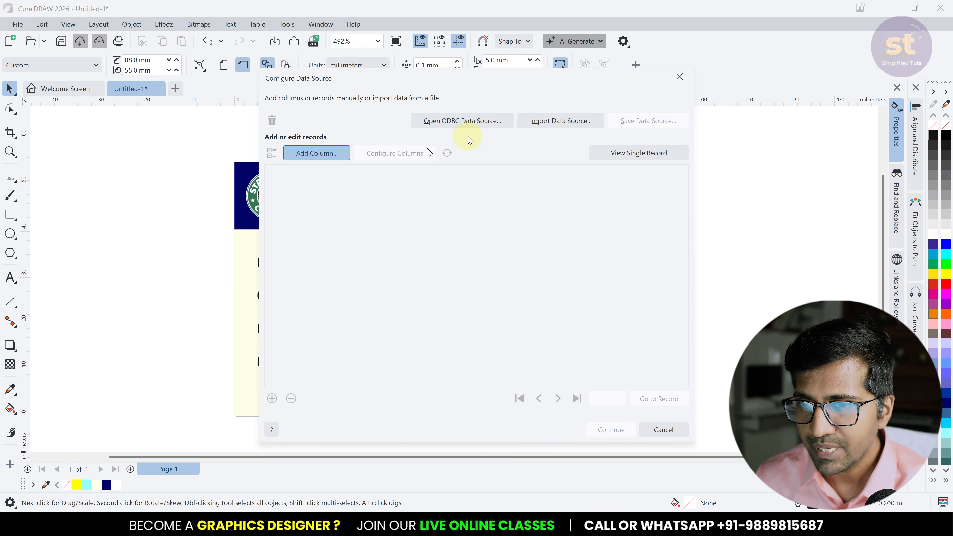
pyautogui.press('super')
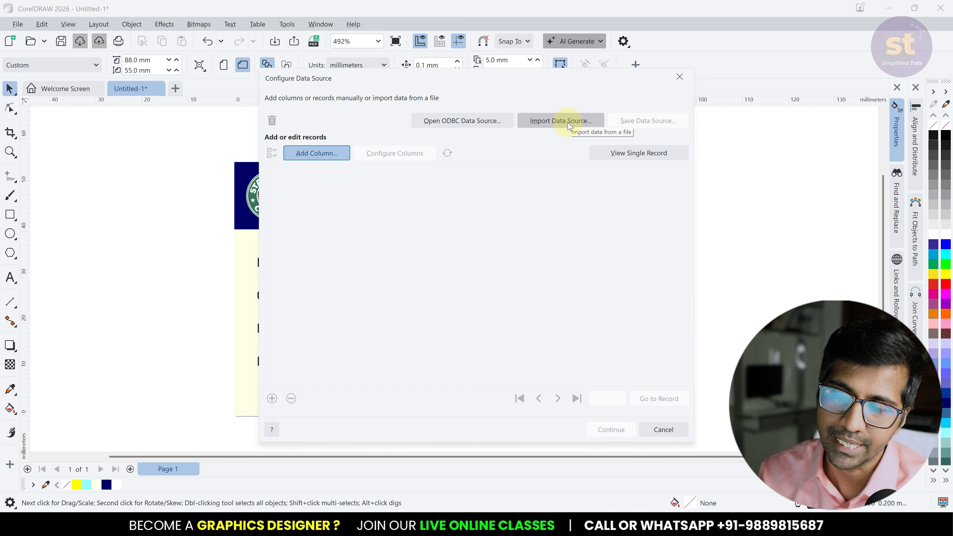
pyautogui.click(535, 118)
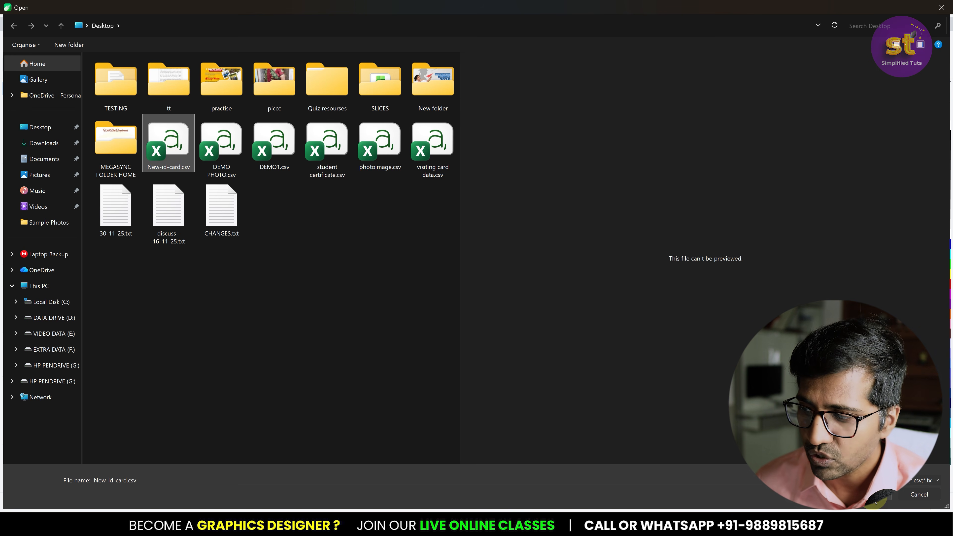
pyautogui.click(873, 495)
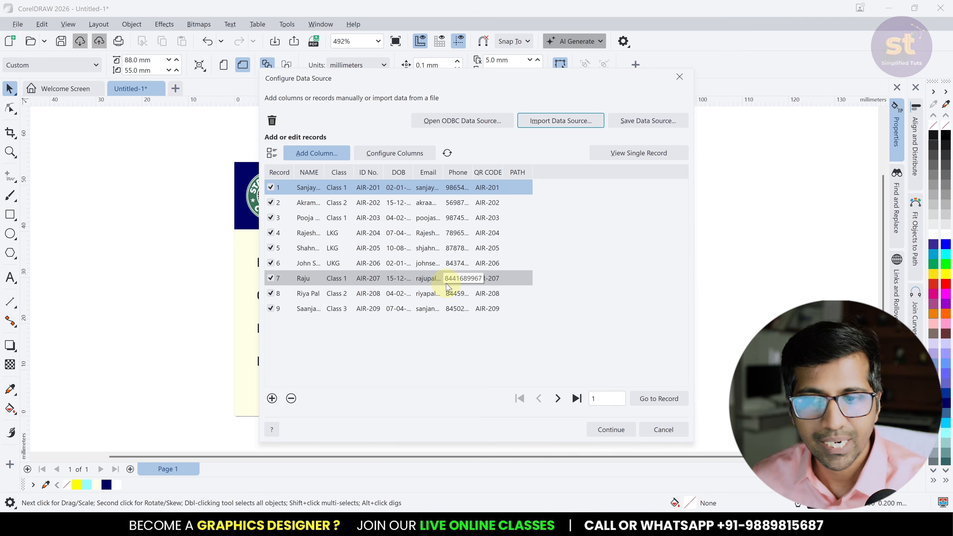
# - Widen the columns of the imported records to show full entries, and accept the data source for the merge
pyautogui.moveTo(294, 172); pyautogui.dragTo(674, 171)
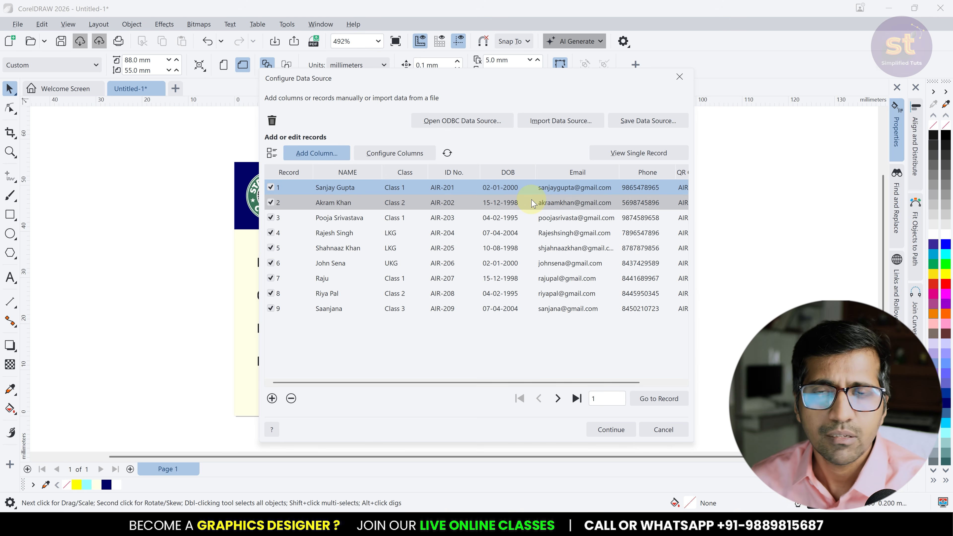
pyautogui.click(392, 153)
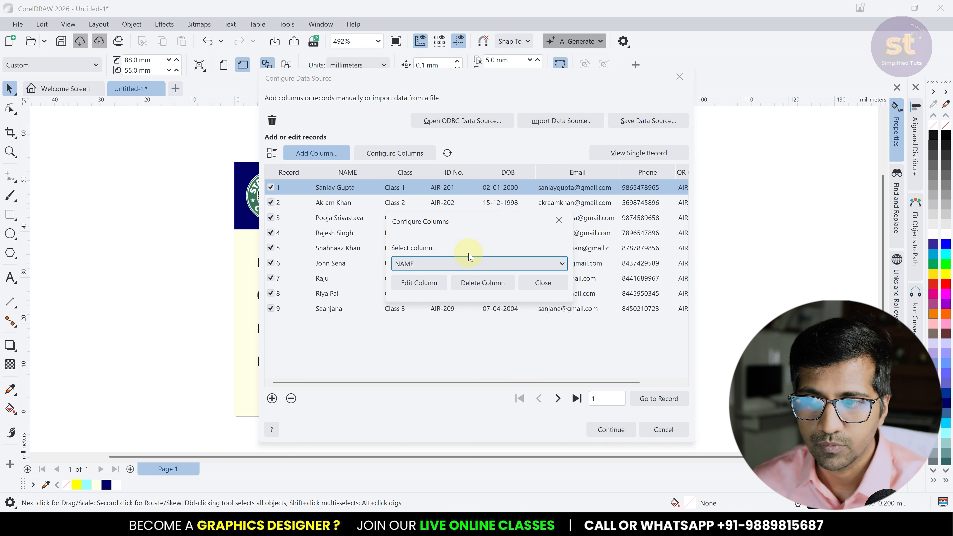
pyautogui.press('Escape')
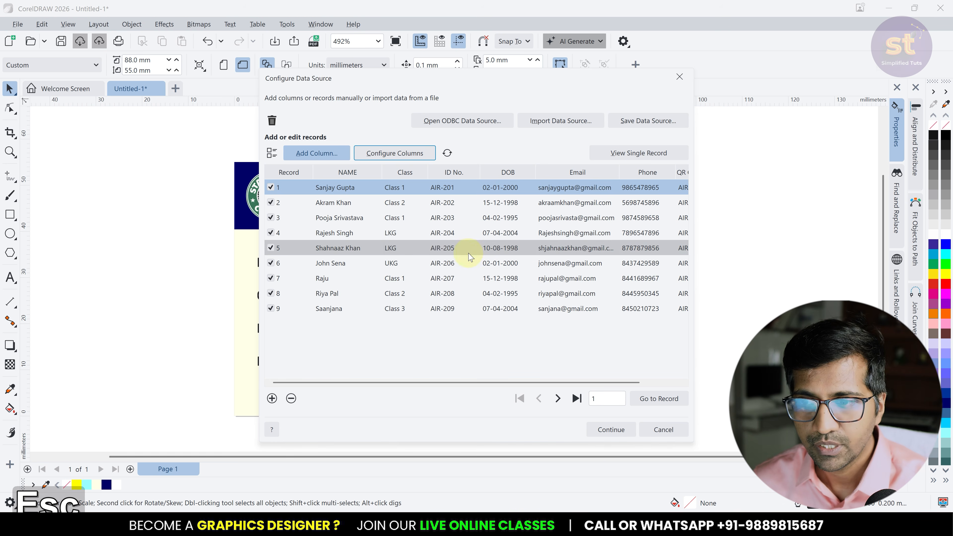
pyautogui.click(608, 435)
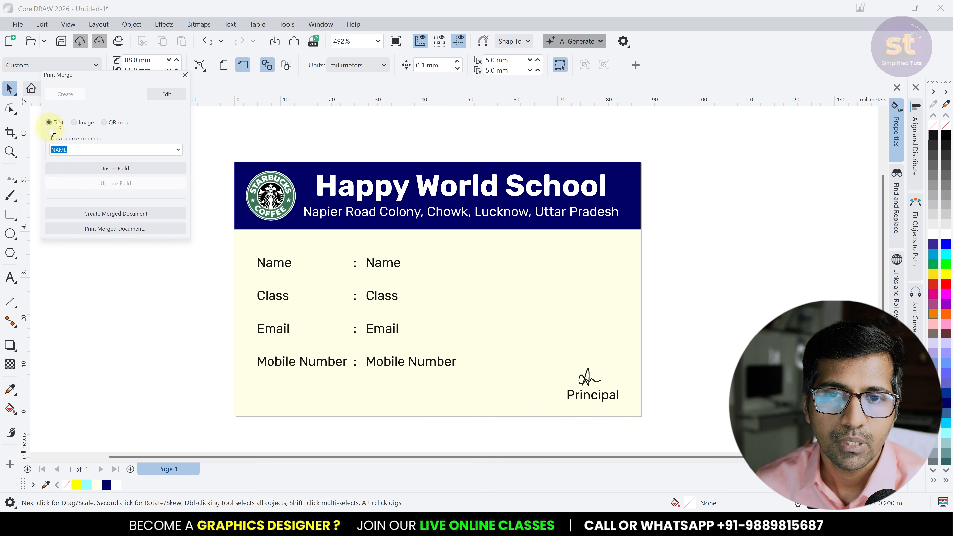
# - Replace the Name placeholder text on the card with the NAME merge field as text
pyautogui.click(177, 150)
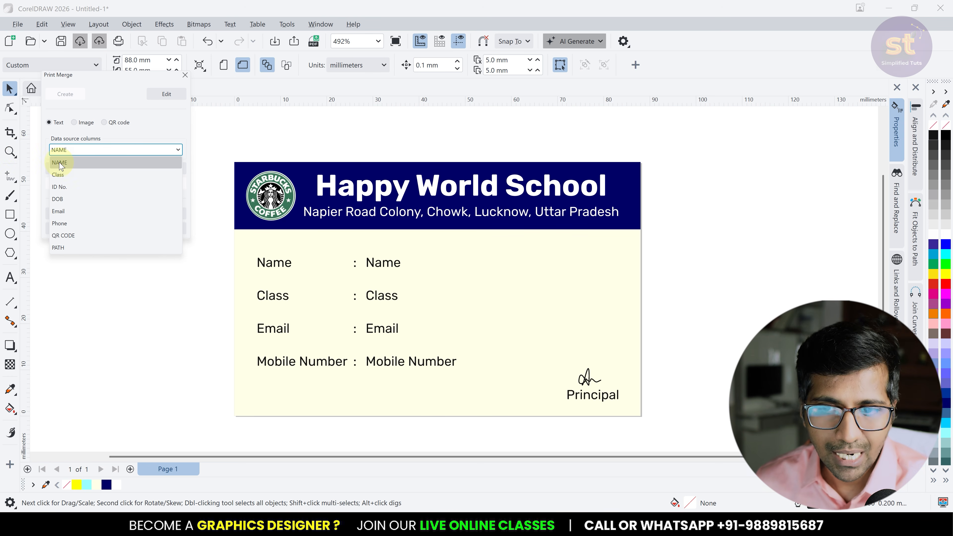
pyautogui.click(375, 264)
pyautogui.click(377, 265)
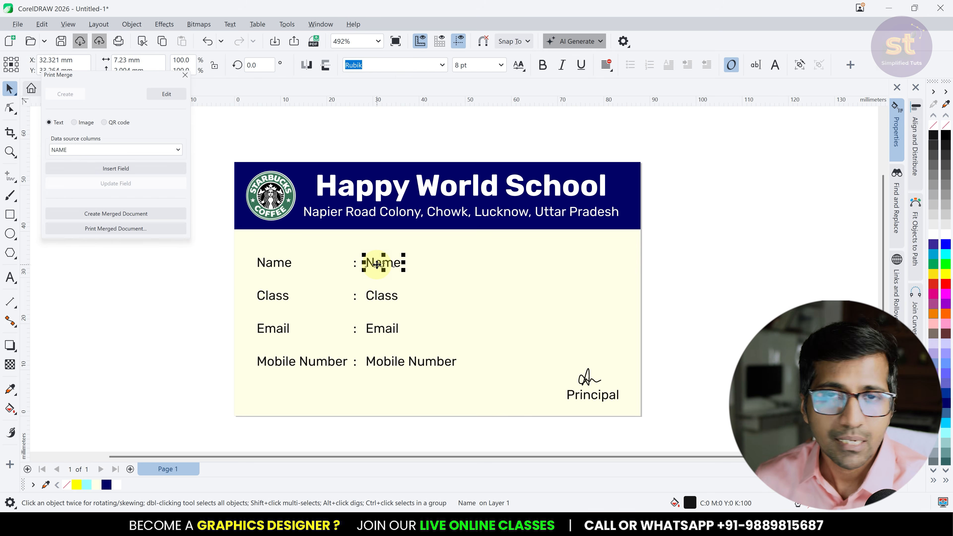
pyautogui.doubleClick(377, 265)
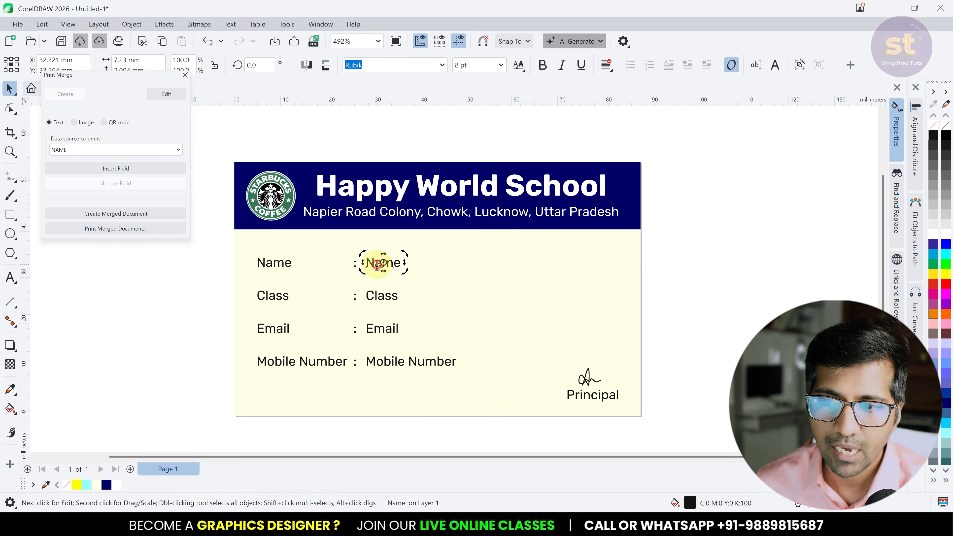
pyautogui.hotkey('ctrl', 'a')
pyautogui.write('a')
pyautogui.hotkey('ctrl', 'a')
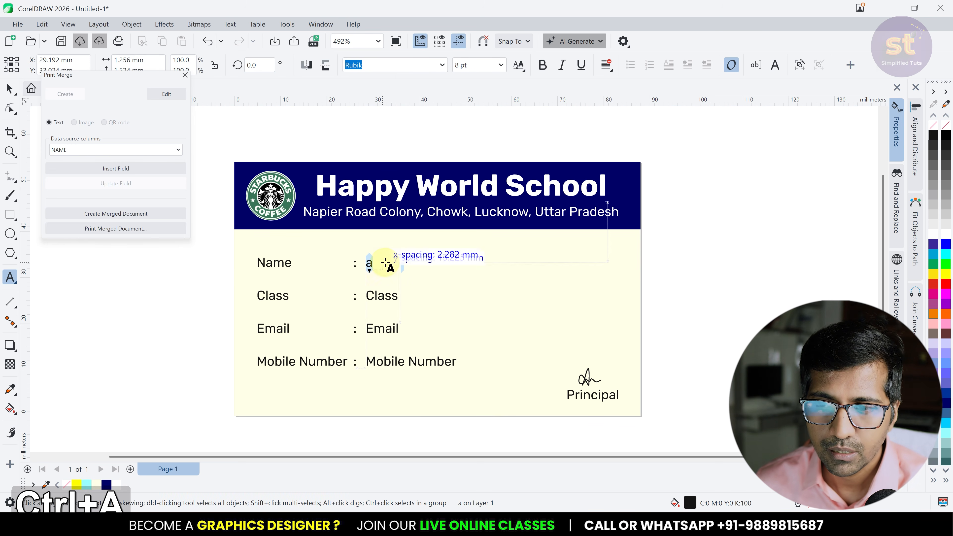
pyautogui.click(178, 149)
pyautogui.click(81, 163)
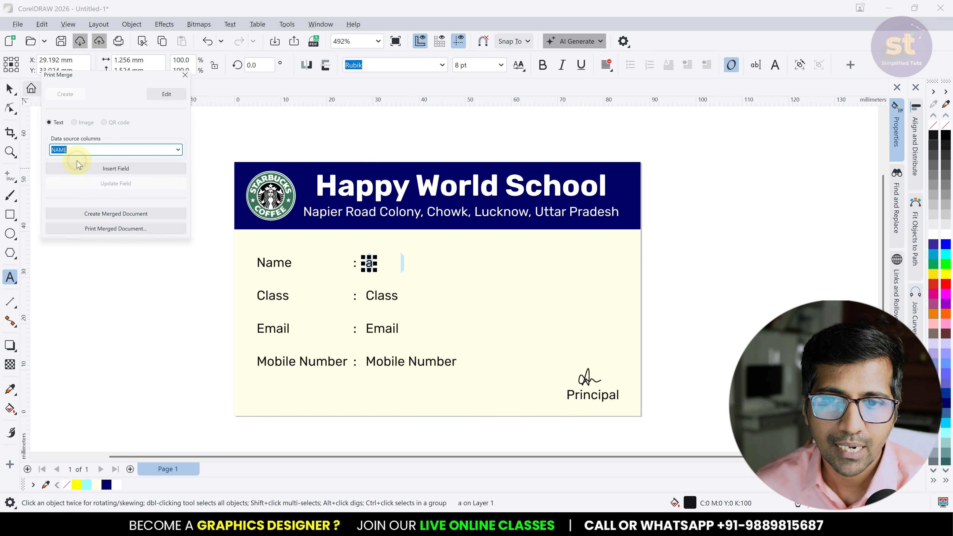
pyautogui.click(115, 169)
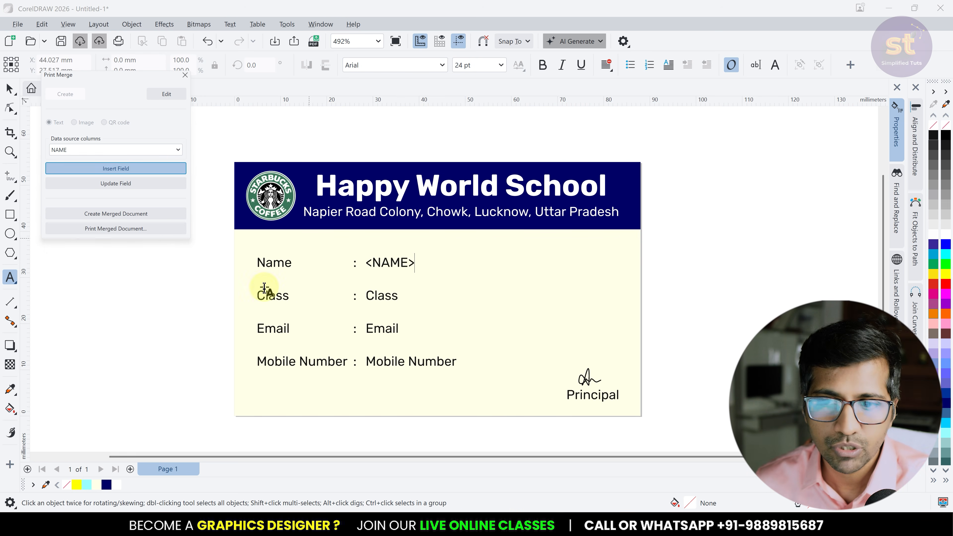
# - Replace the Class placeholder text on the card with the Class merge field
pyautogui.scroll(1, 264, 288)
pyautogui.scroll(-1, 492, 323)
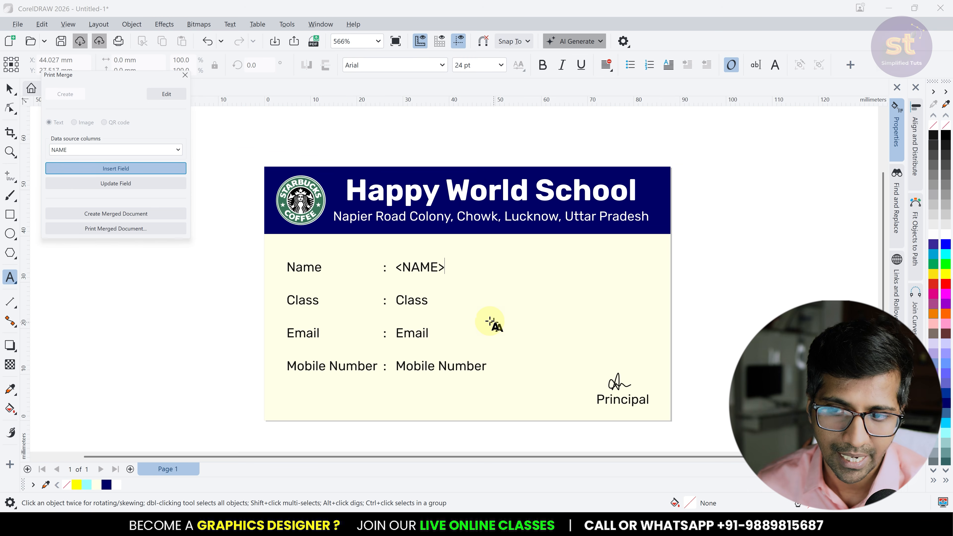
pyautogui.click(416, 301)
pyautogui.hotkey('ctrl', 'a')
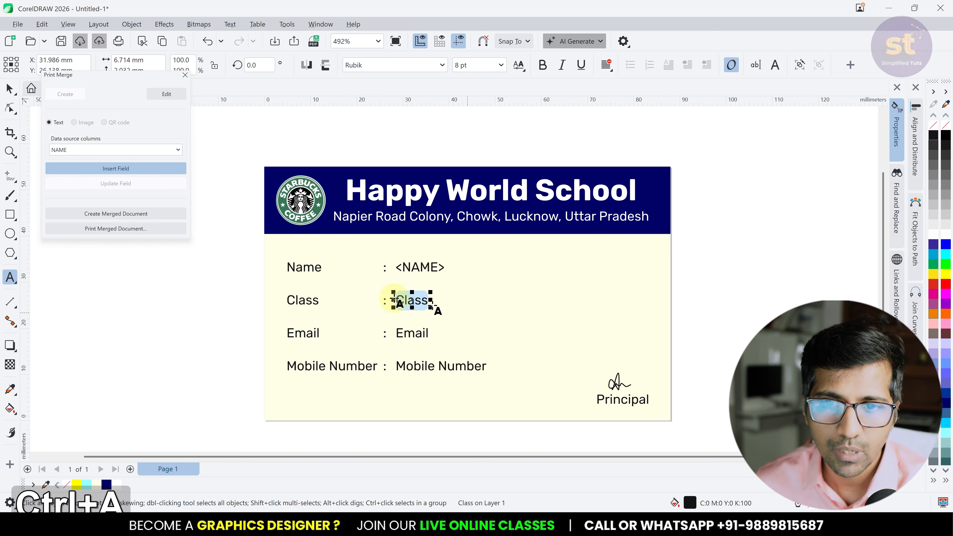
pyautogui.click(178, 150)
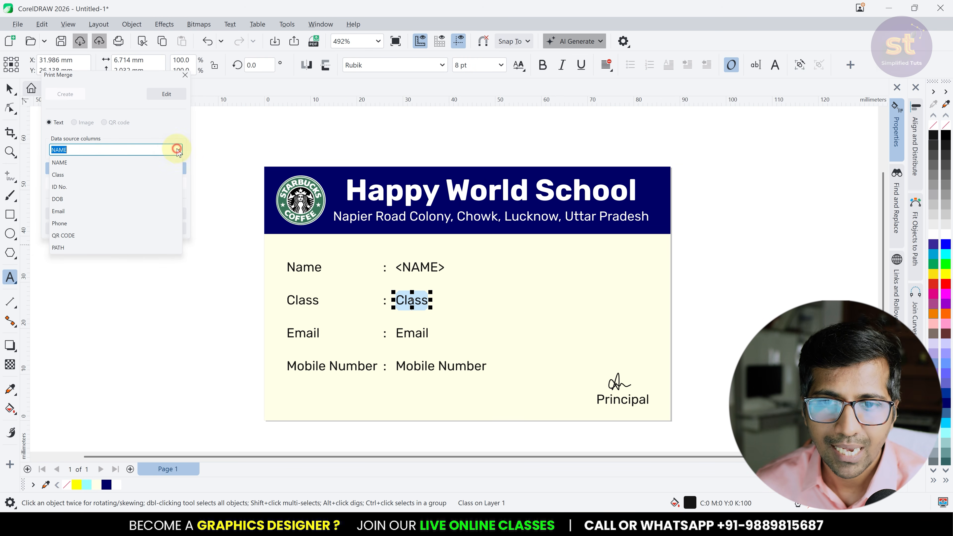
pyautogui.click(65, 176)
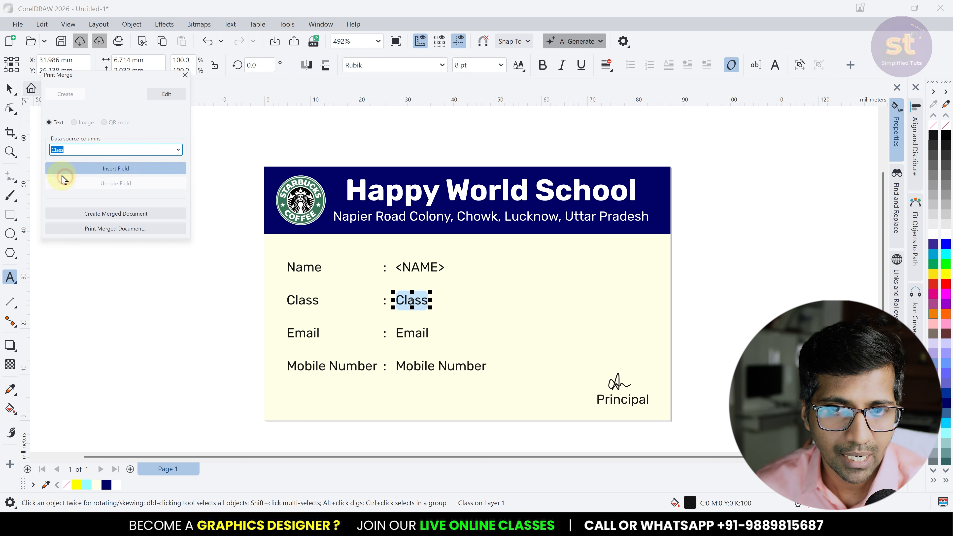
pyautogui.click(114, 171)
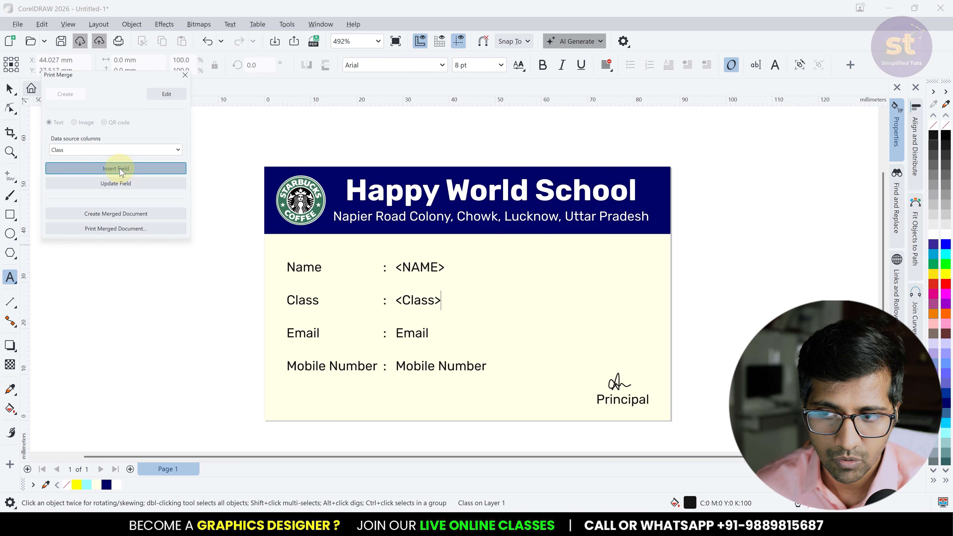
# - Replace the Email placeholder text on the card with the Email merge field
pyautogui.click(420, 330)
pyautogui.hotkey('ctrl', 'a')
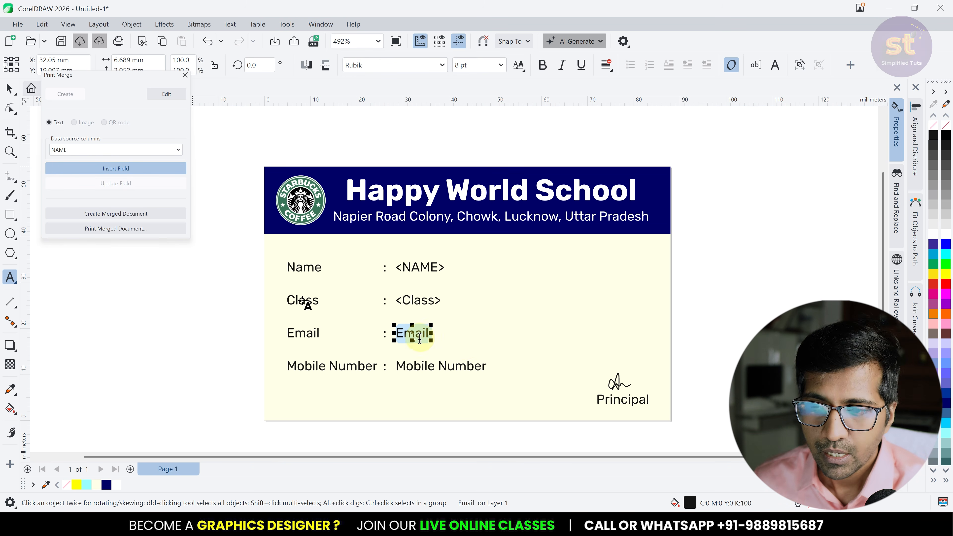
pyautogui.click(178, 150)
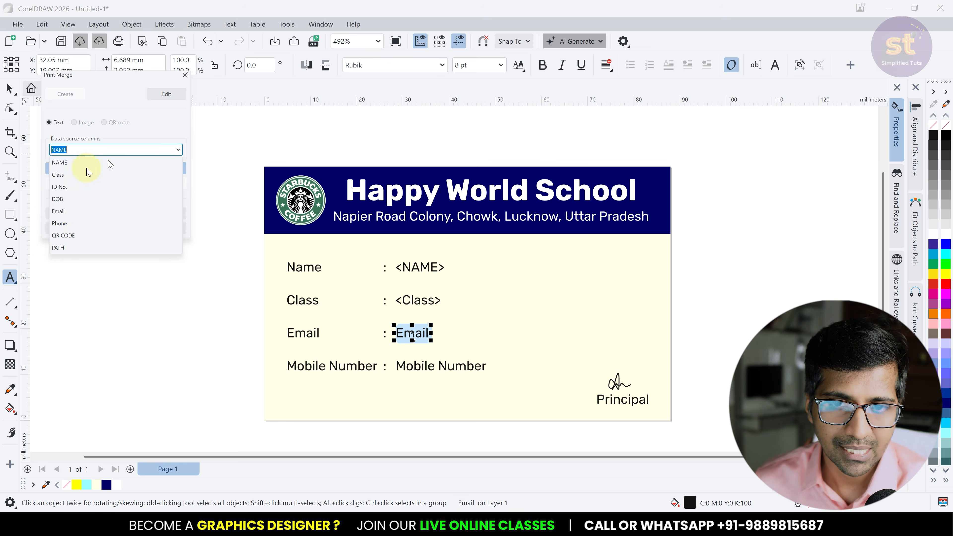
pyautogui.click(58, 210)
pyautogui.click(109, 168)
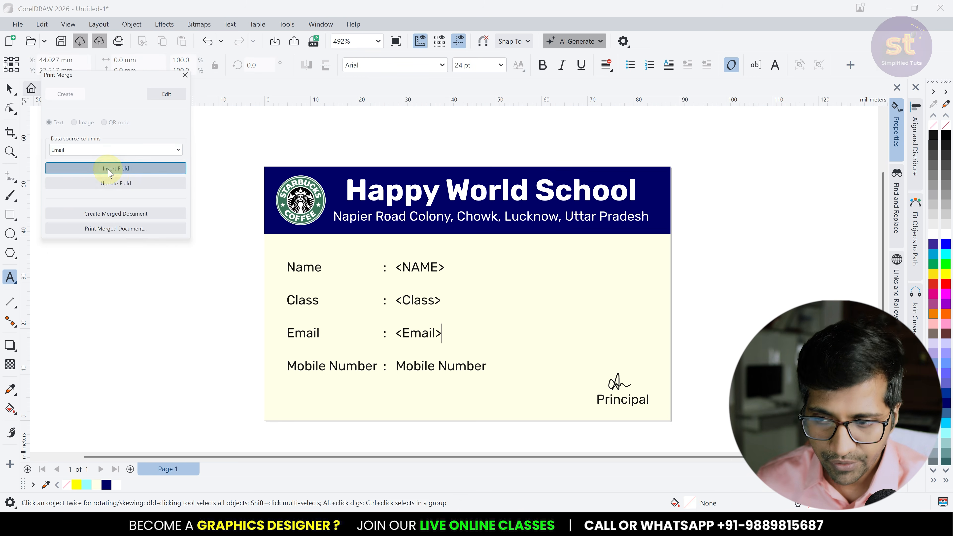
# - Replace the Mobile Number placeholder beside its label with the Phone merge field
pyautogui.hotkey('ctrl', 'a')
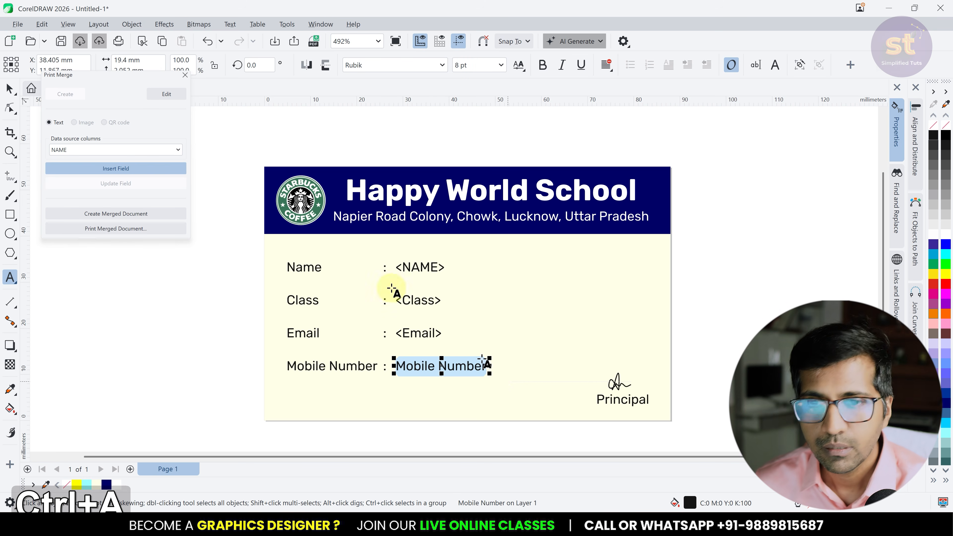
pyautogui.click(177, 150)
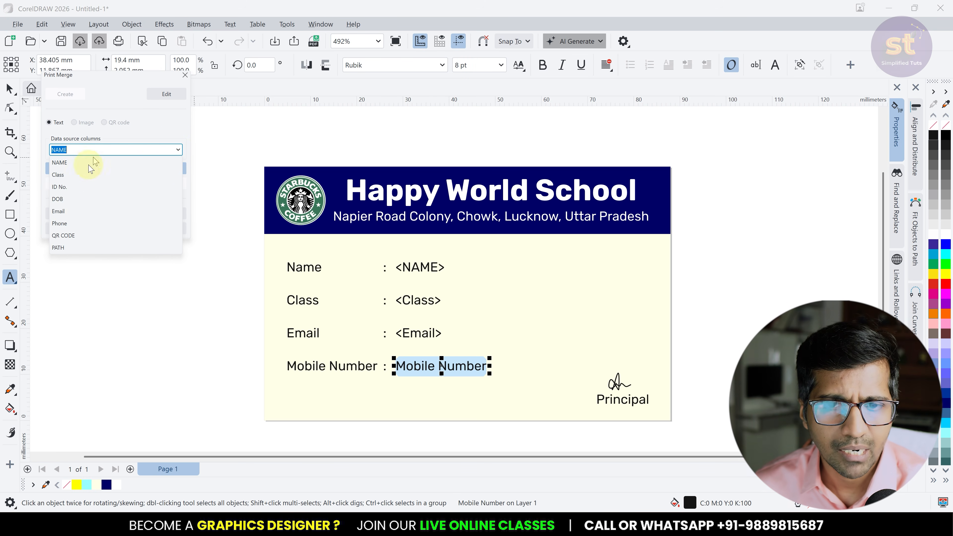
pyautogui.click(68, 223)
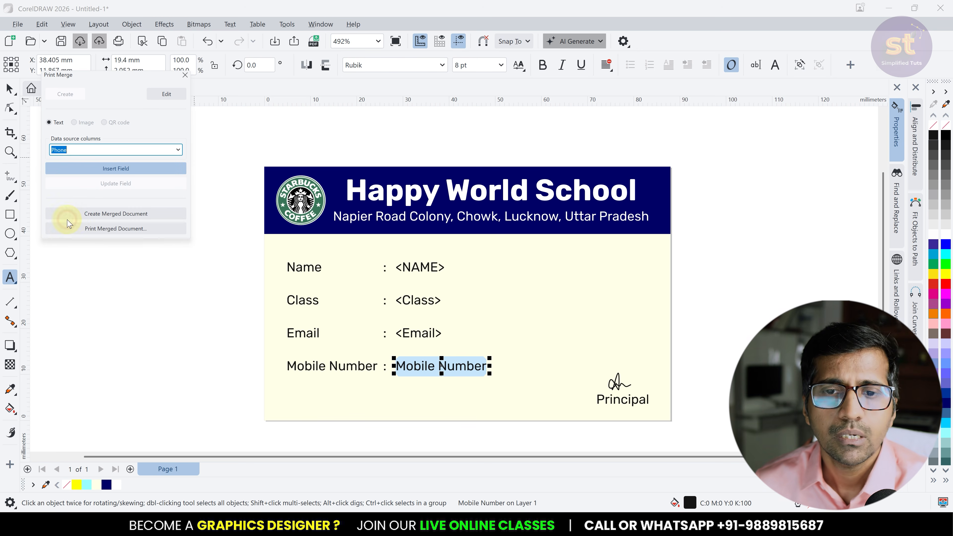
pyautogui.click(116, 169)
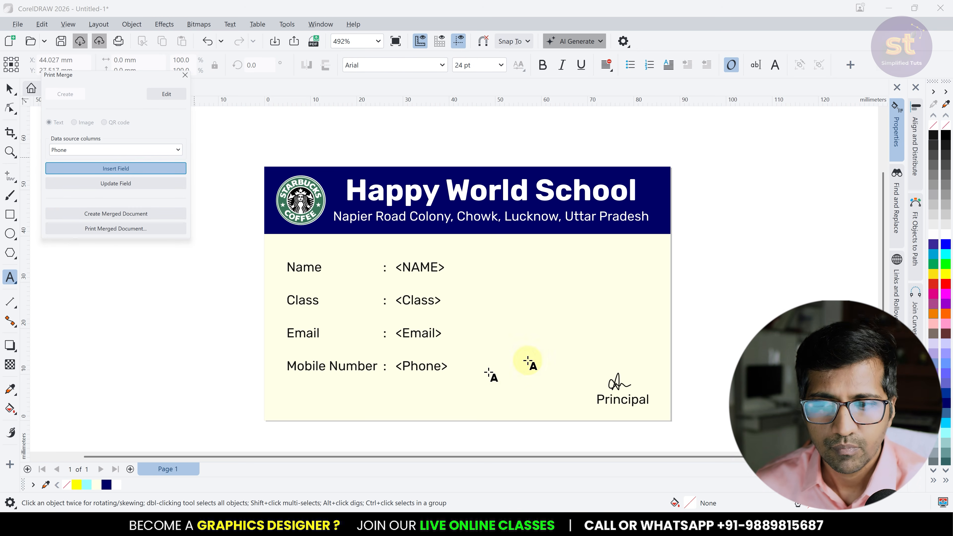
# - Deselect the Phone field and create a merged document from the card design and its data source
pyautogui.click(9, 88)
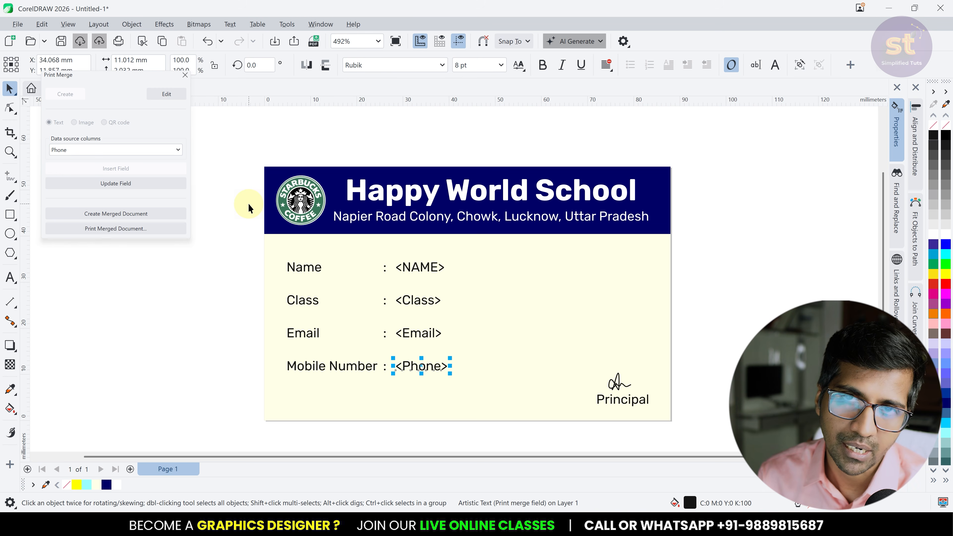
pyautogui.click(197, 294)
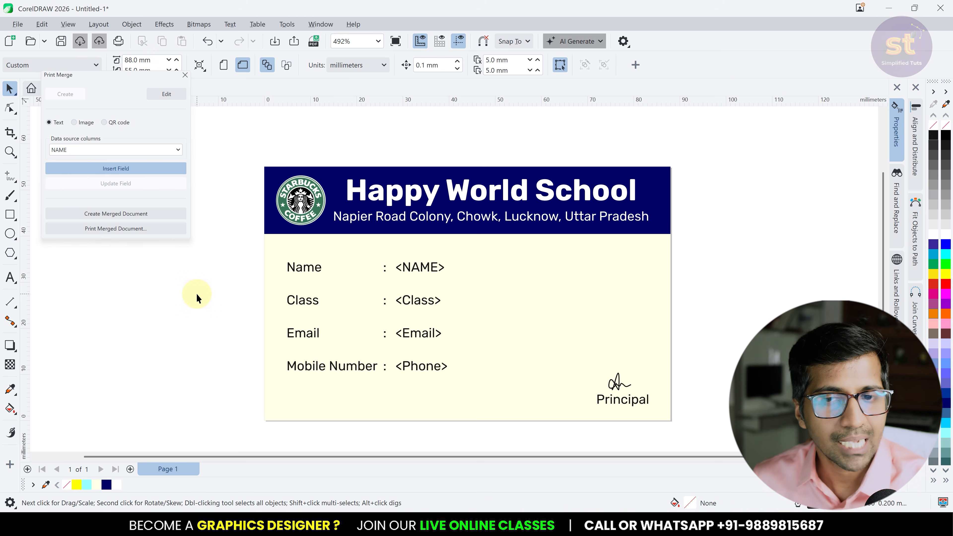
pyautogui.click(136, 214)
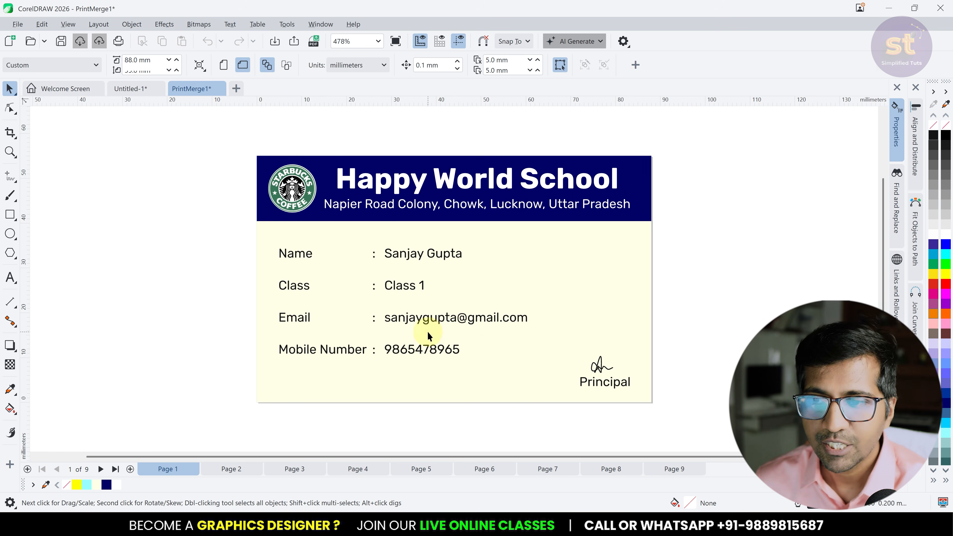
# - Page through the merged document up to Page 9, examining the student details filled in on the cards
pyautogui.scroll(2, 429, 335)
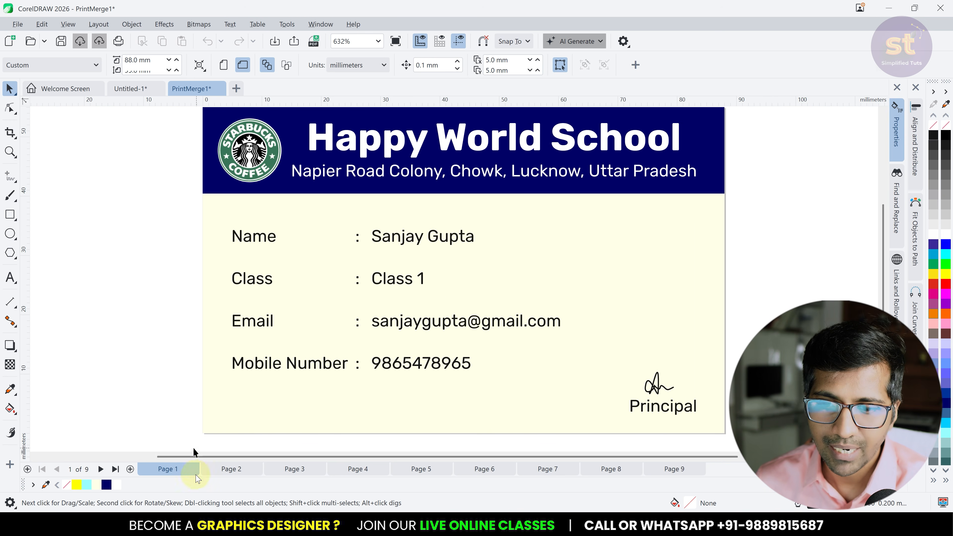
pyautogui.click(228, 469)
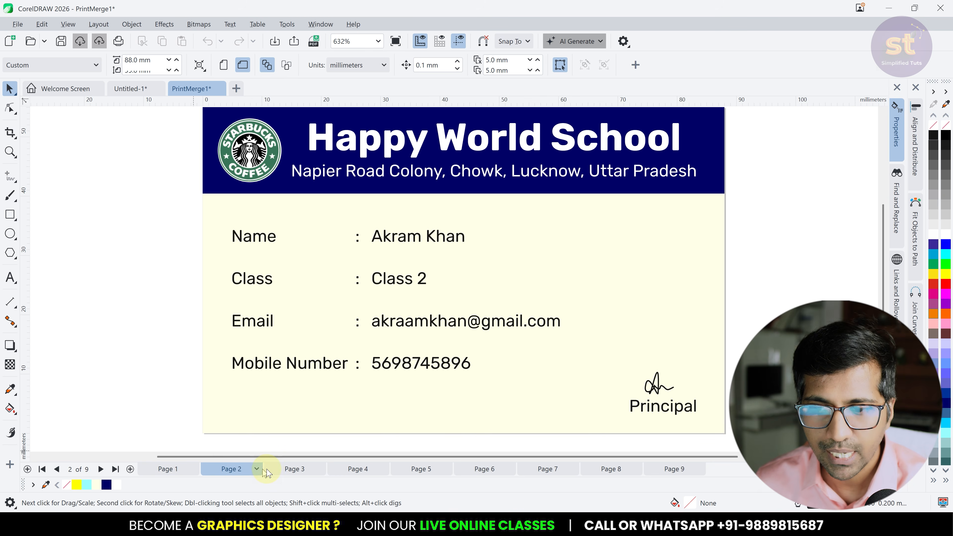
pyautogui.click(291, 469)
pyautogui.click(359, 469)
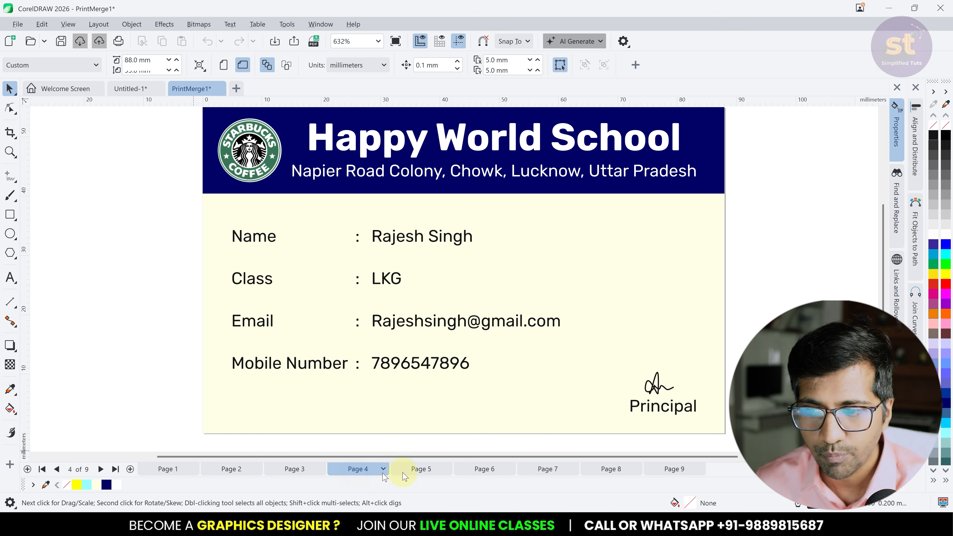
pyautogui.click(404, 475)
pyautogui.click(485, 474)
pyautogui.click(549, 475)
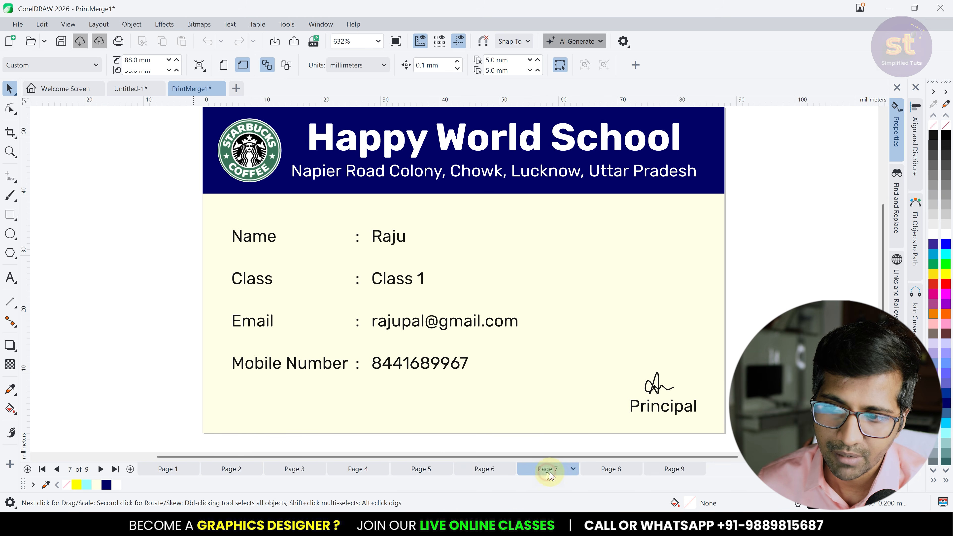
pyautogui.click(610, 472)
pyautogui.click(682, 472)
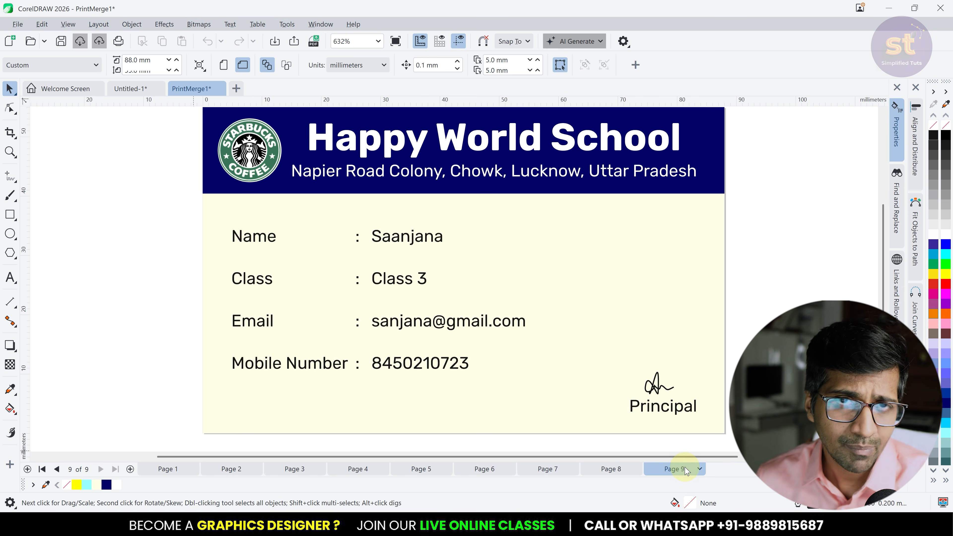